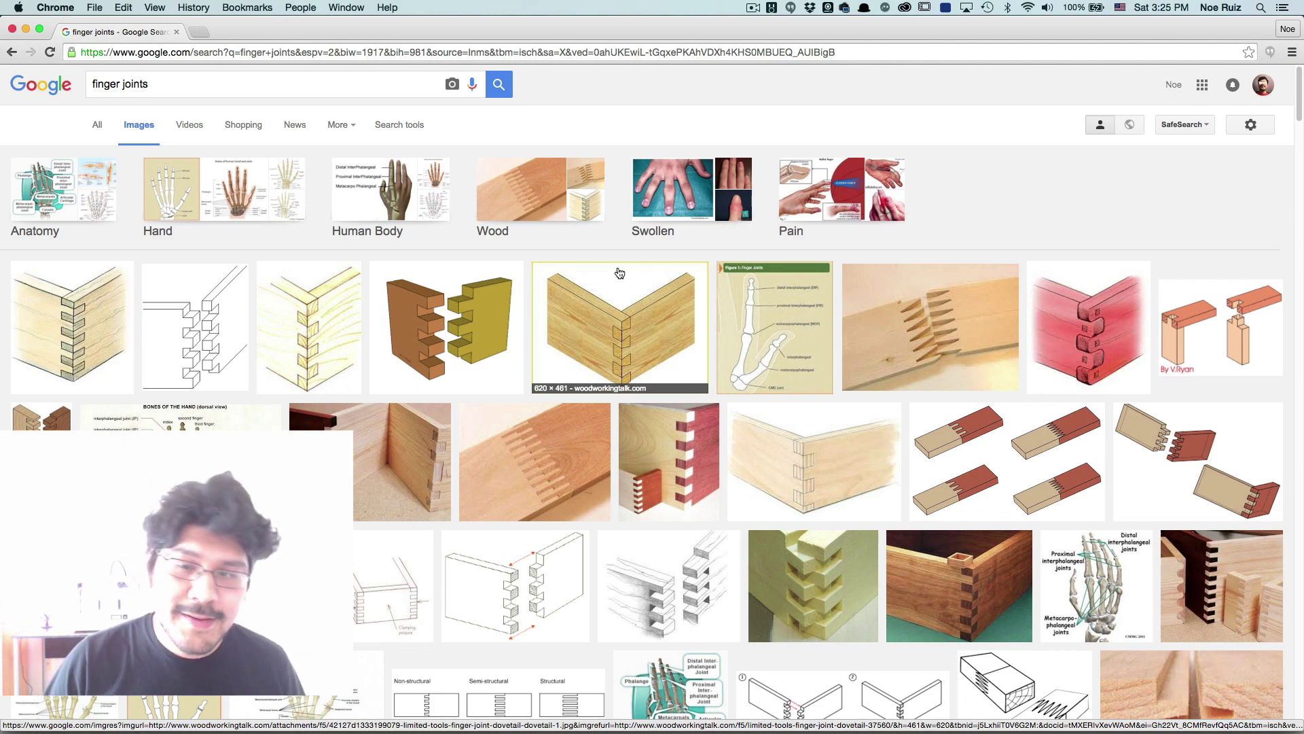
# Switch from the finger joints image results in Chrome to Fusion 360
pyautogui.press('super+Tab')
pyautogui.press('super+Tab')
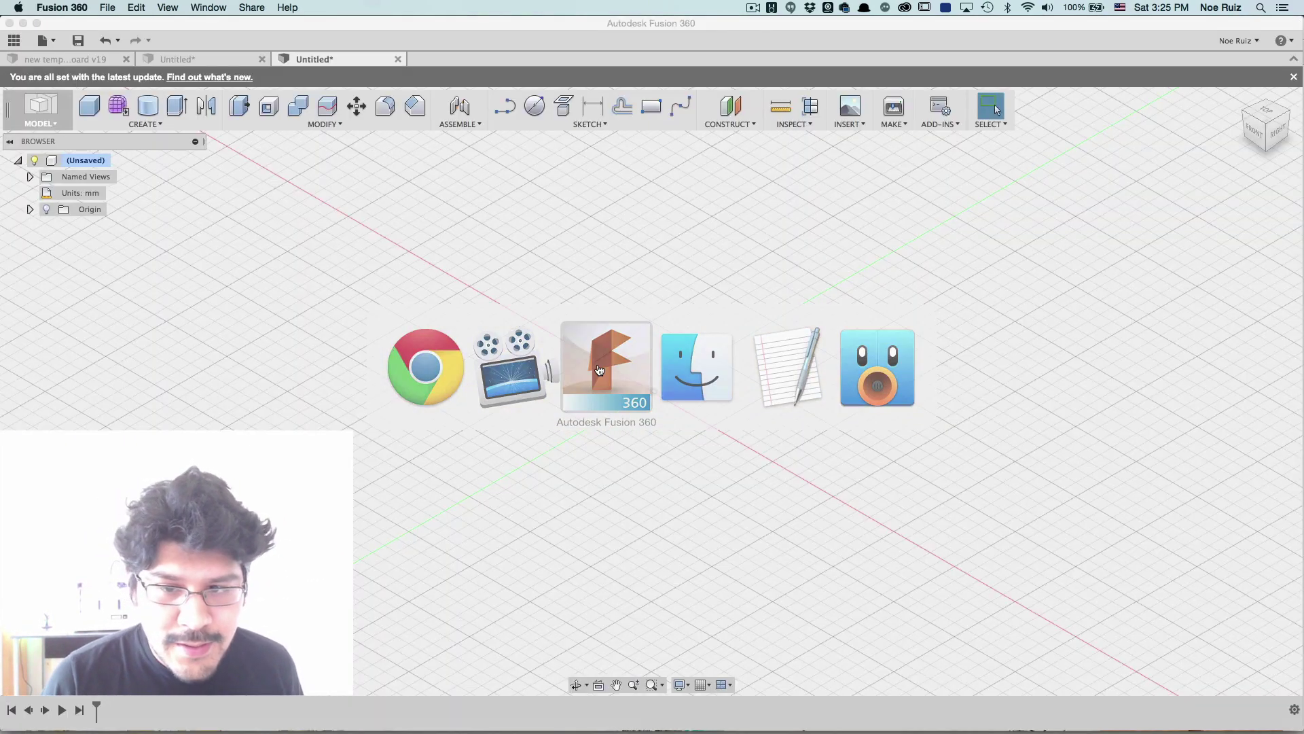
# Open the finger-jointed boards design and orbit to inspect the boards' top edge
pyautogui.click(229, 58)
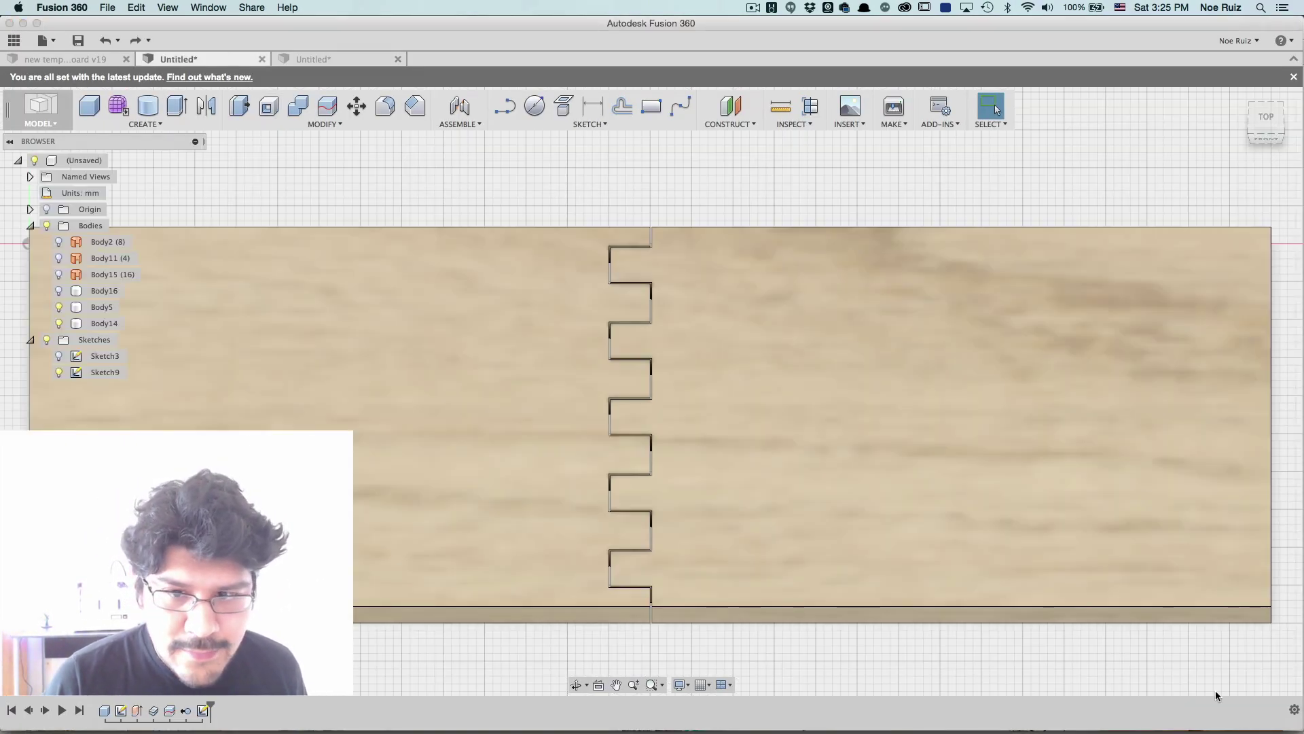
pyautogui.scroll(-5, 647, 338)
pyautogui.keyDown('shift'); pyautogui.moveTo(646, 322); pyautogui.dragTo(630, 269, button='middle'); pyautogui.keyUp('shift')
pyautogui.scroll(6, 630, 272)
pyautogui.scroll(-5, 613, 324)
pyautogui.moveTo(613, 325); pyautogui.dragTo(629, 256, button='middle')
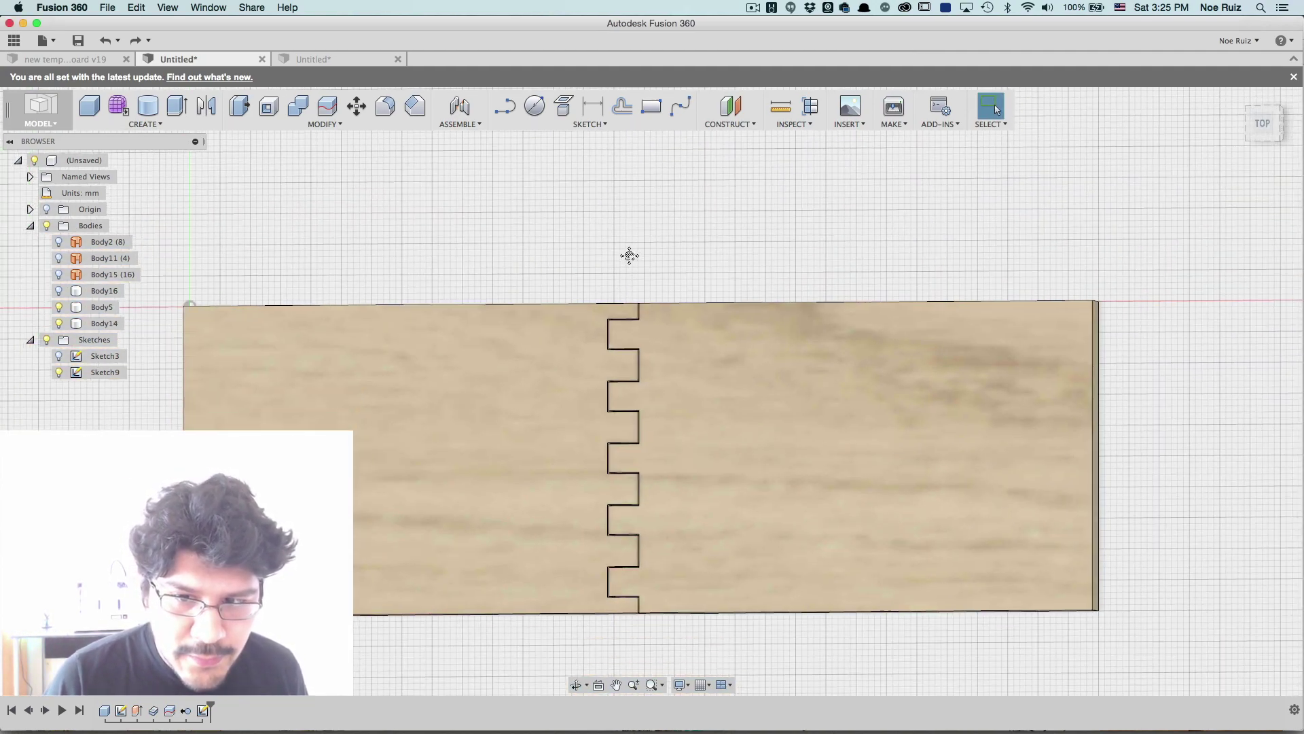
pyautogui.scroll(3, 633, 411)
pyautogui.scroll(-3, 605, 411)
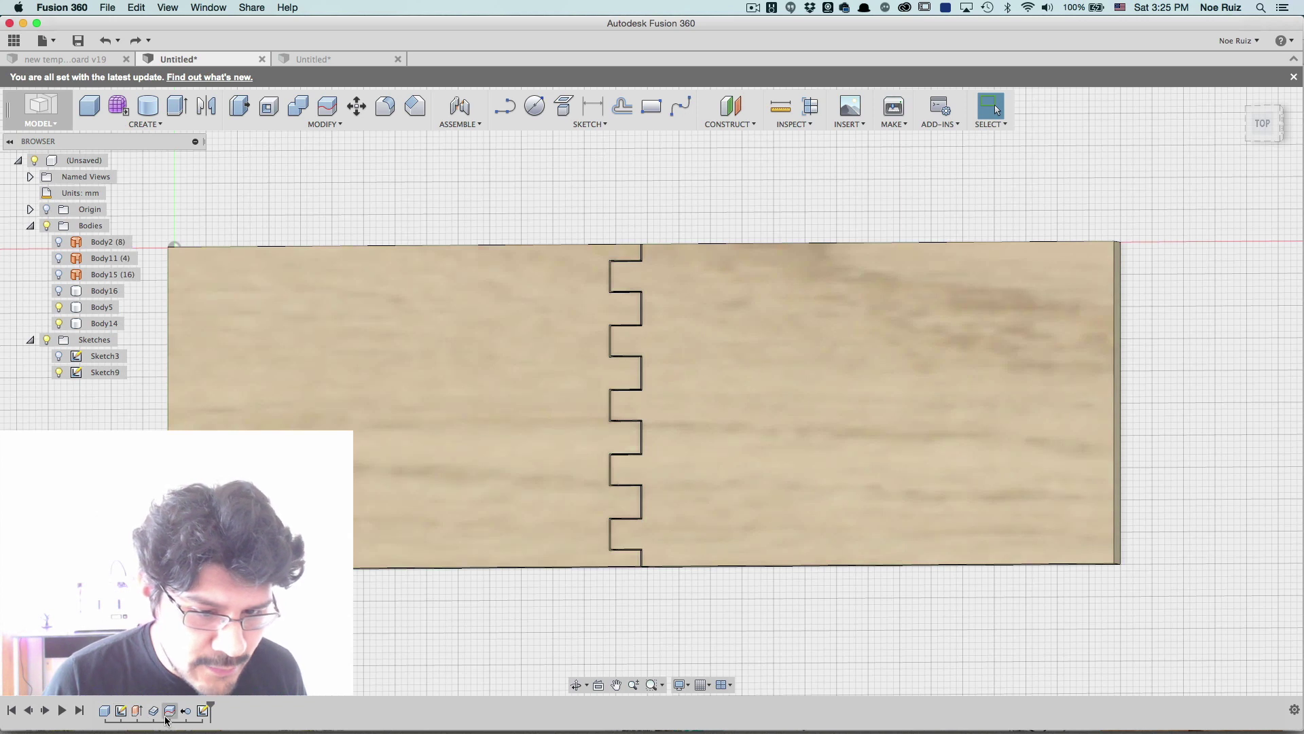
# Increase the Thicken feature's joint wall thickness from 0.2 mm to 0.50 mm
pyautogui.doubleClick(155, 711)
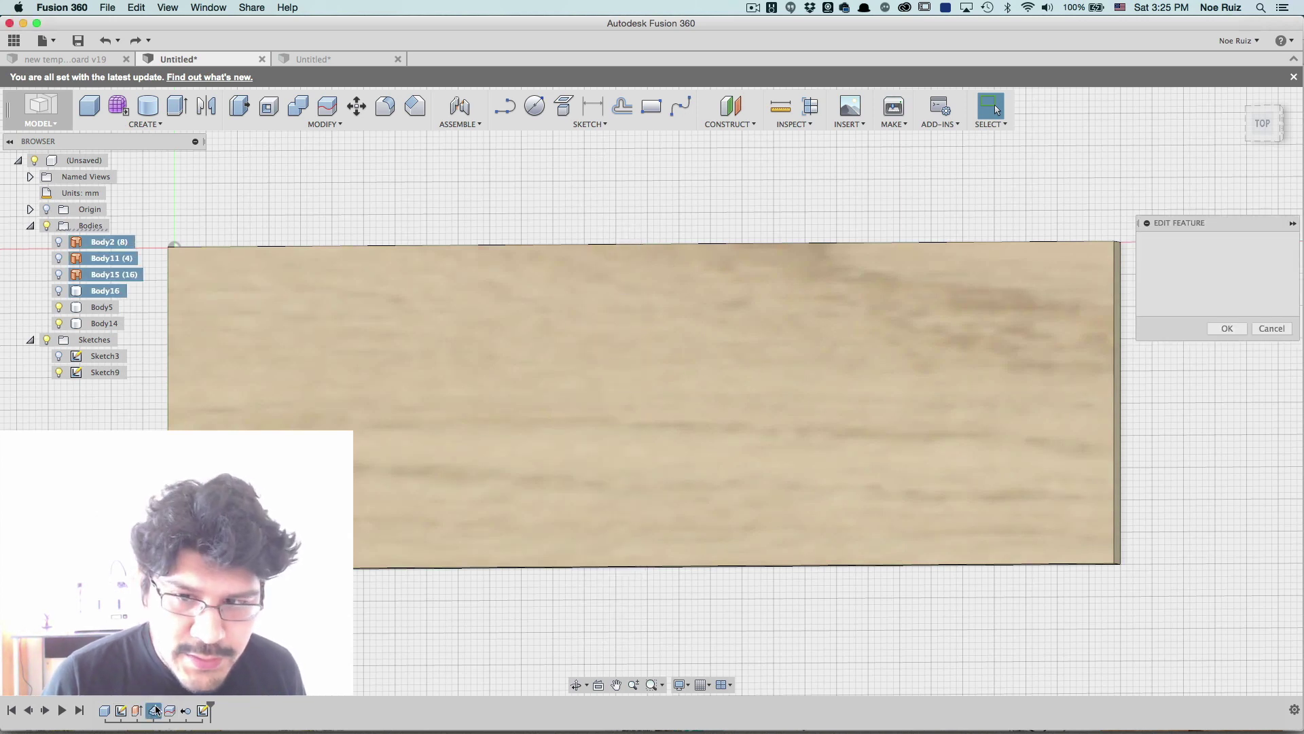
pyautogui.scroll(5, 509, 352)
pyautogui.scroll(5, 697, 373)
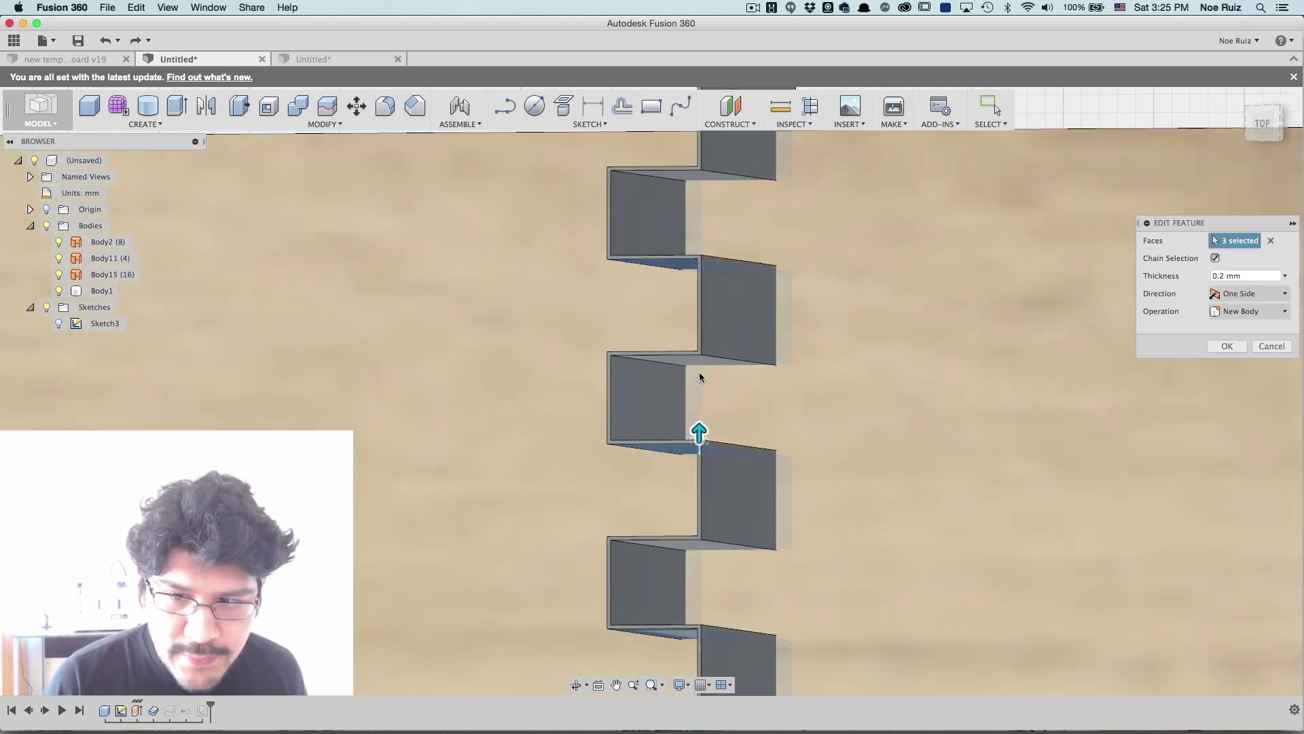
pyautogui.moveTo(699, 450); pyautogui.dragTo(700, 440)
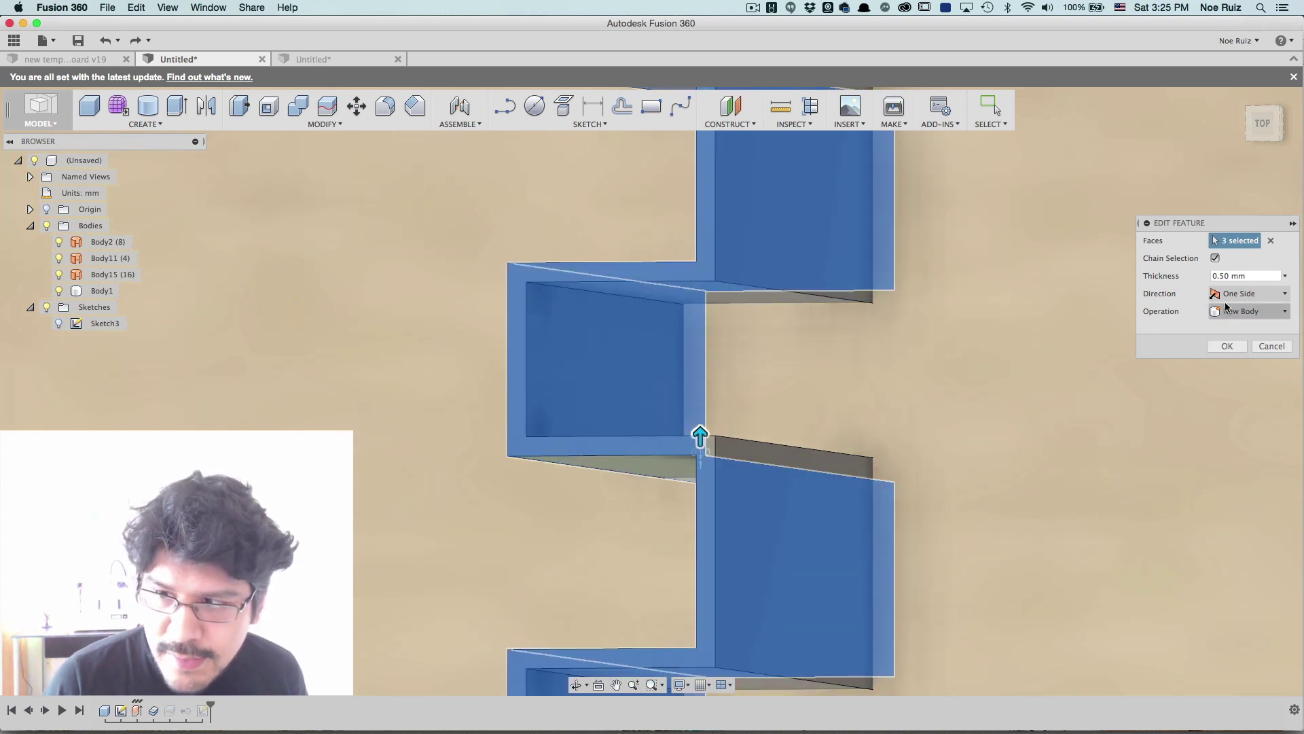
pyautogui.click(1225, 347)
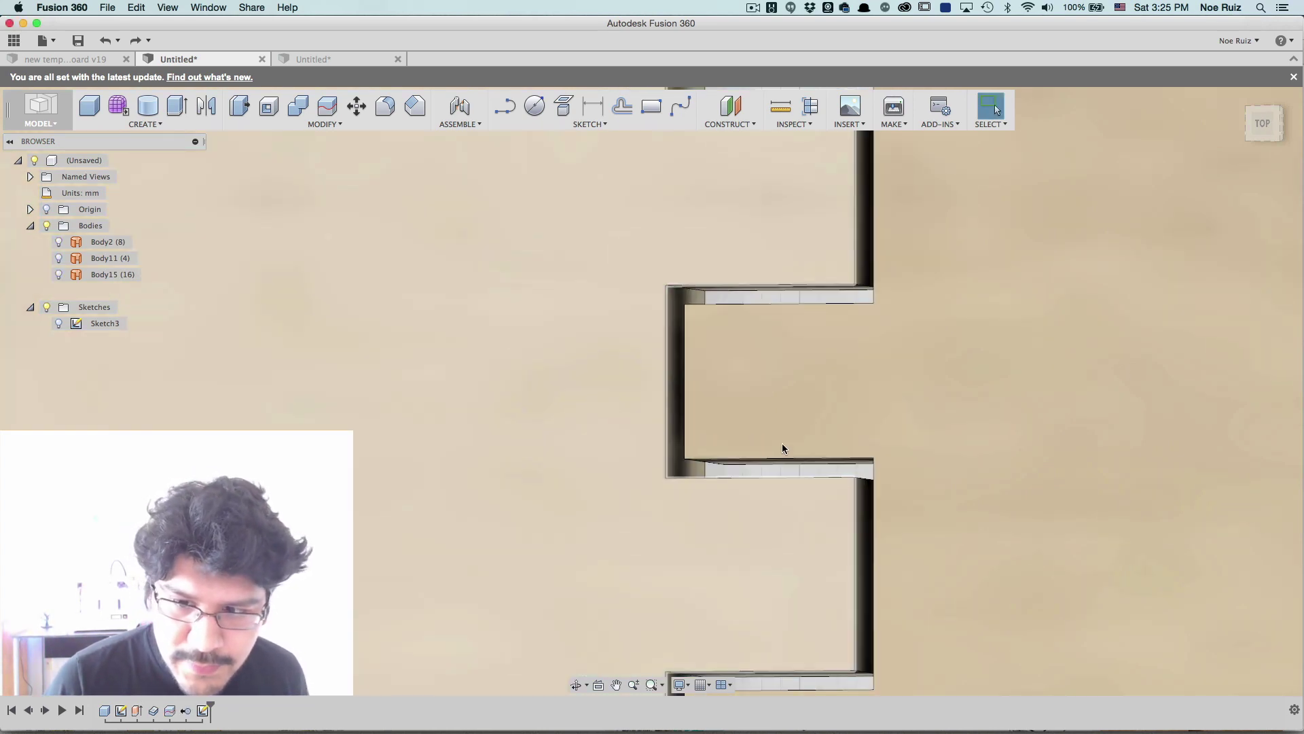
# Open Sketch9 from the browser for editing
pyautogui.scroll(-5, 781, 443)
pyautogui.scroll(-5, 778, 406)
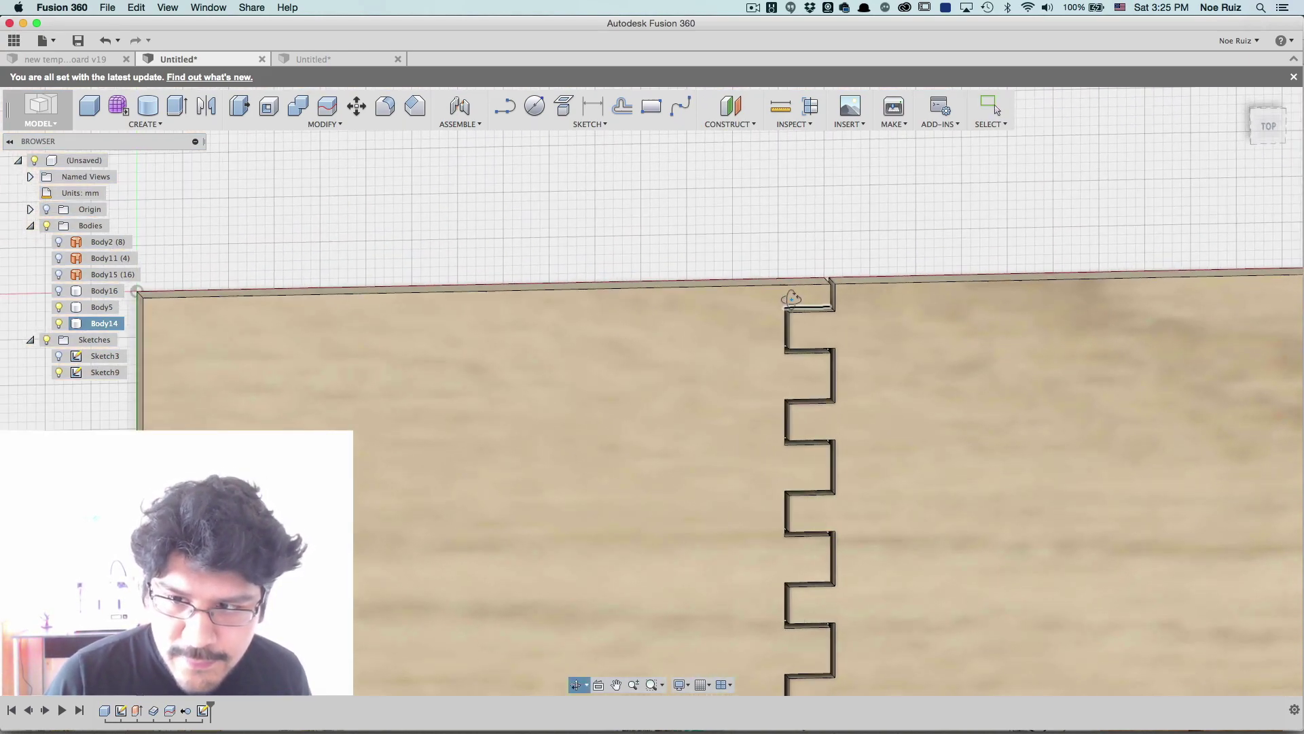
pyautogui.scroll(5, 801, 401)
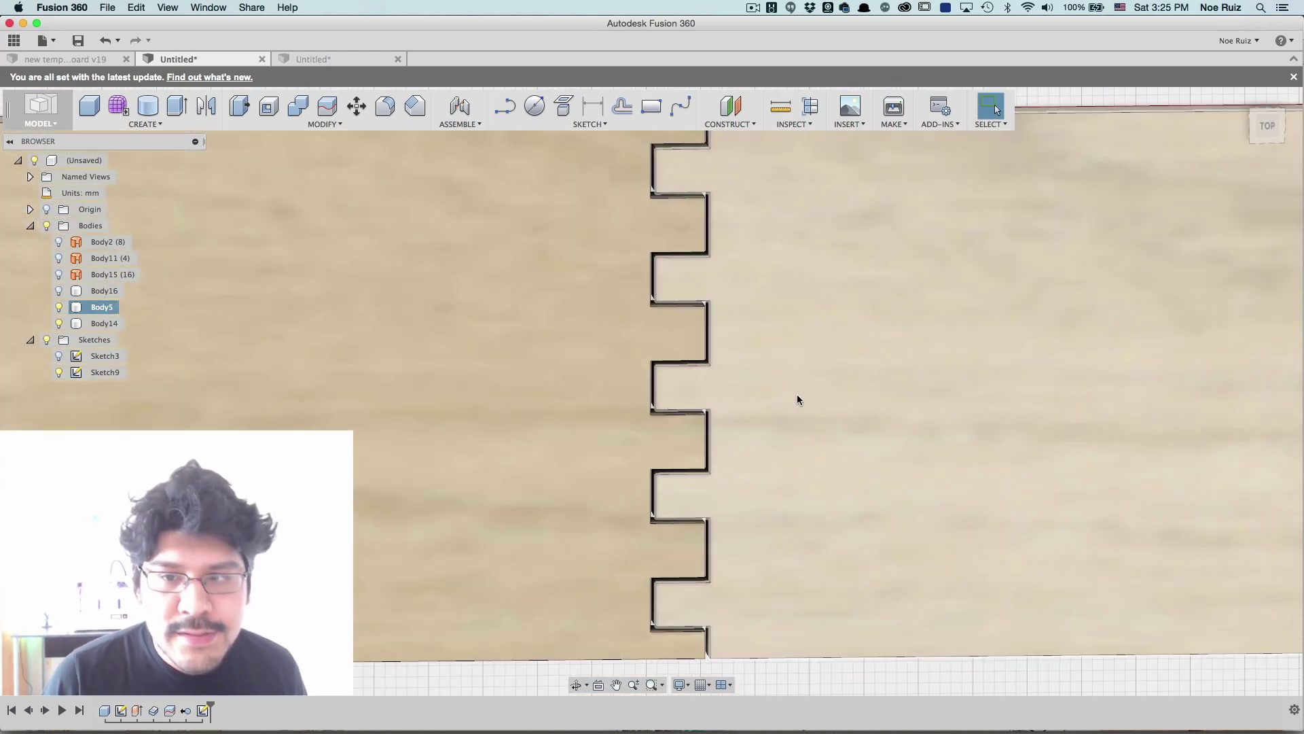
pyautogui.scroll(-3, 788, 286)
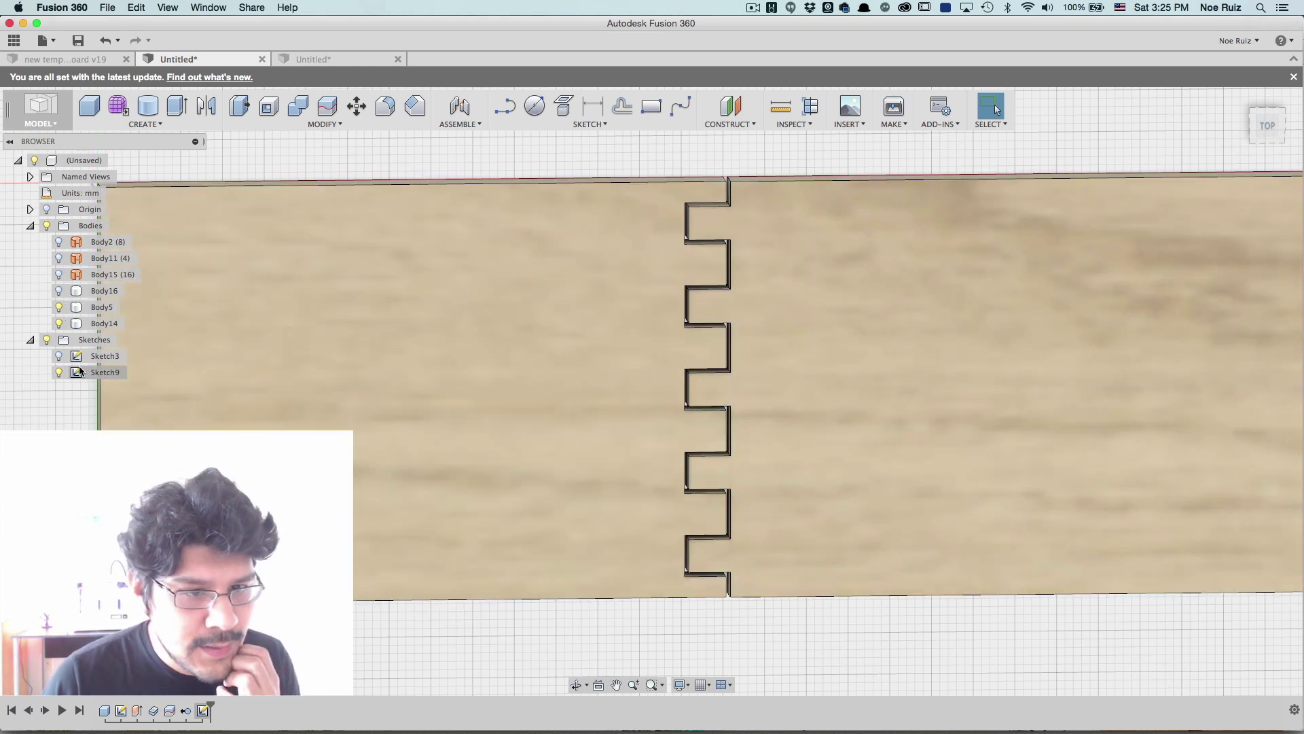
pyautogui.doubleClick(76, 372)
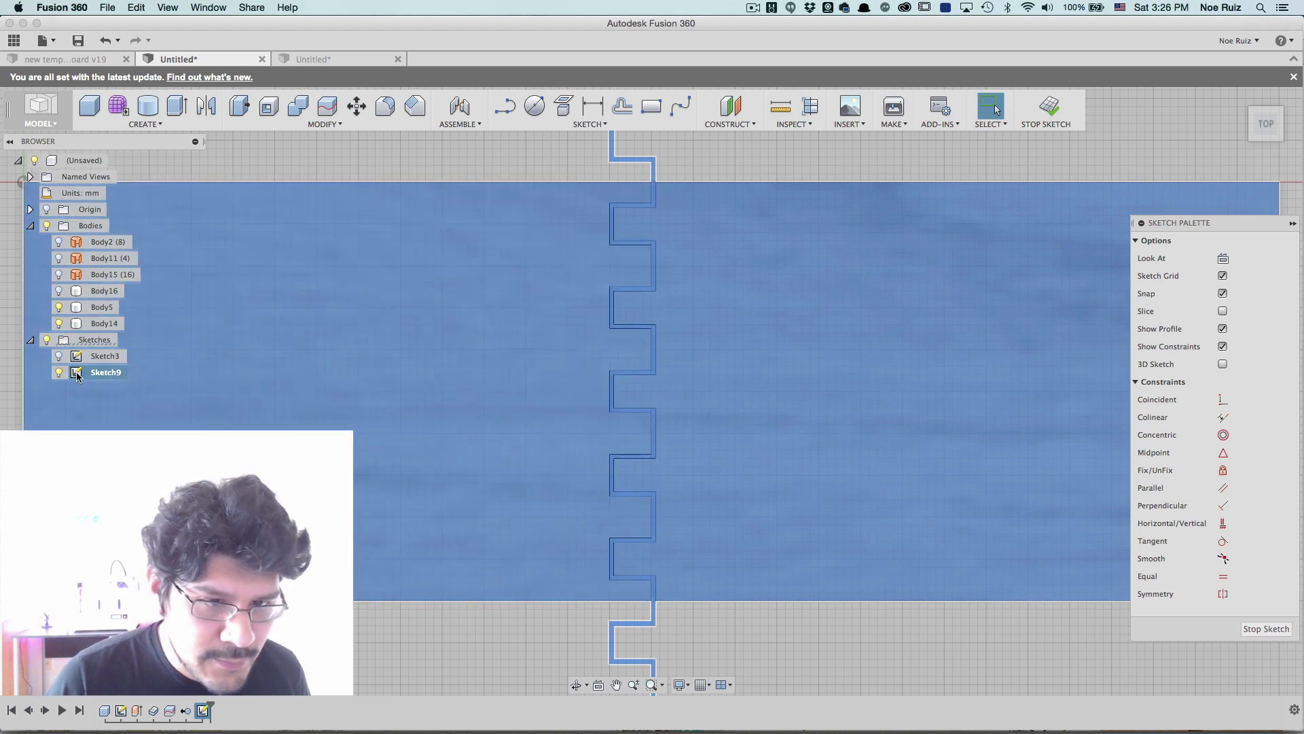
# Finish Sketch9 and open Sketch3 for editing
pyautogui.scroll(-3, 437, 362)
pyautogui.scroll(-2, 436, 357)
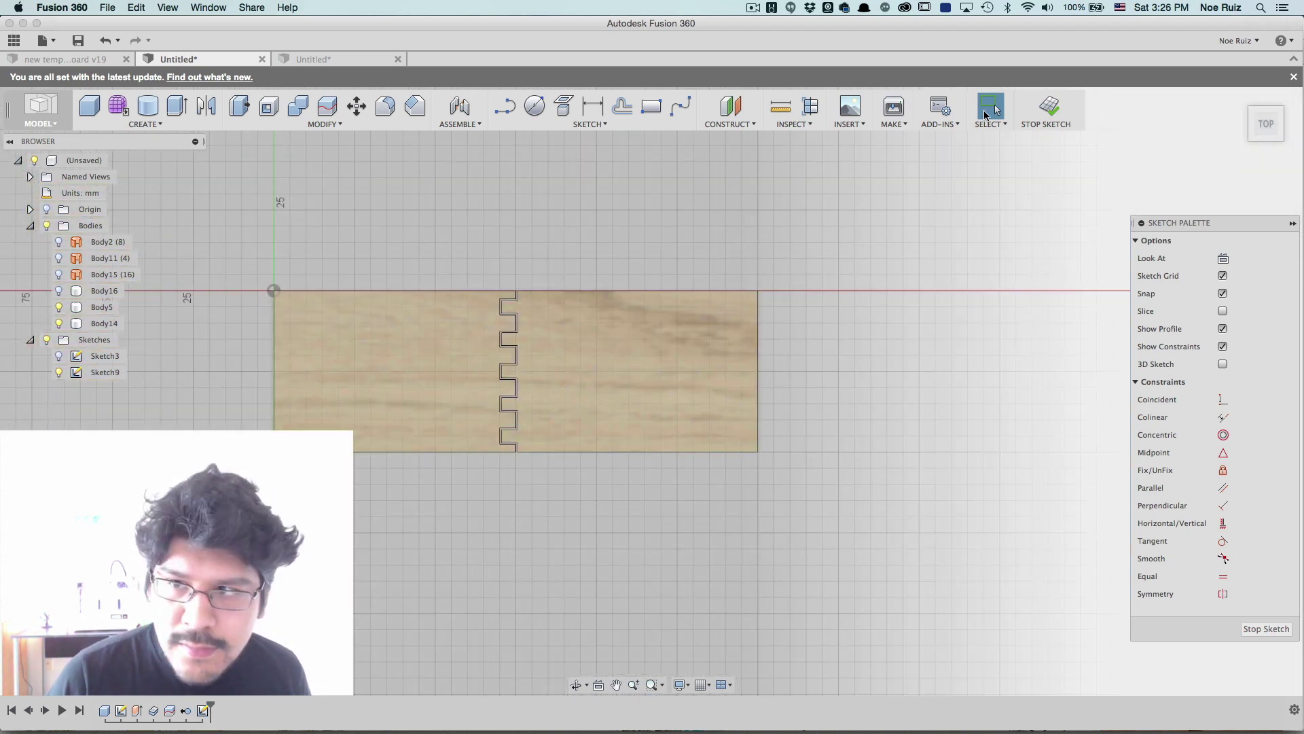
pyautogui.click(1046, 107)
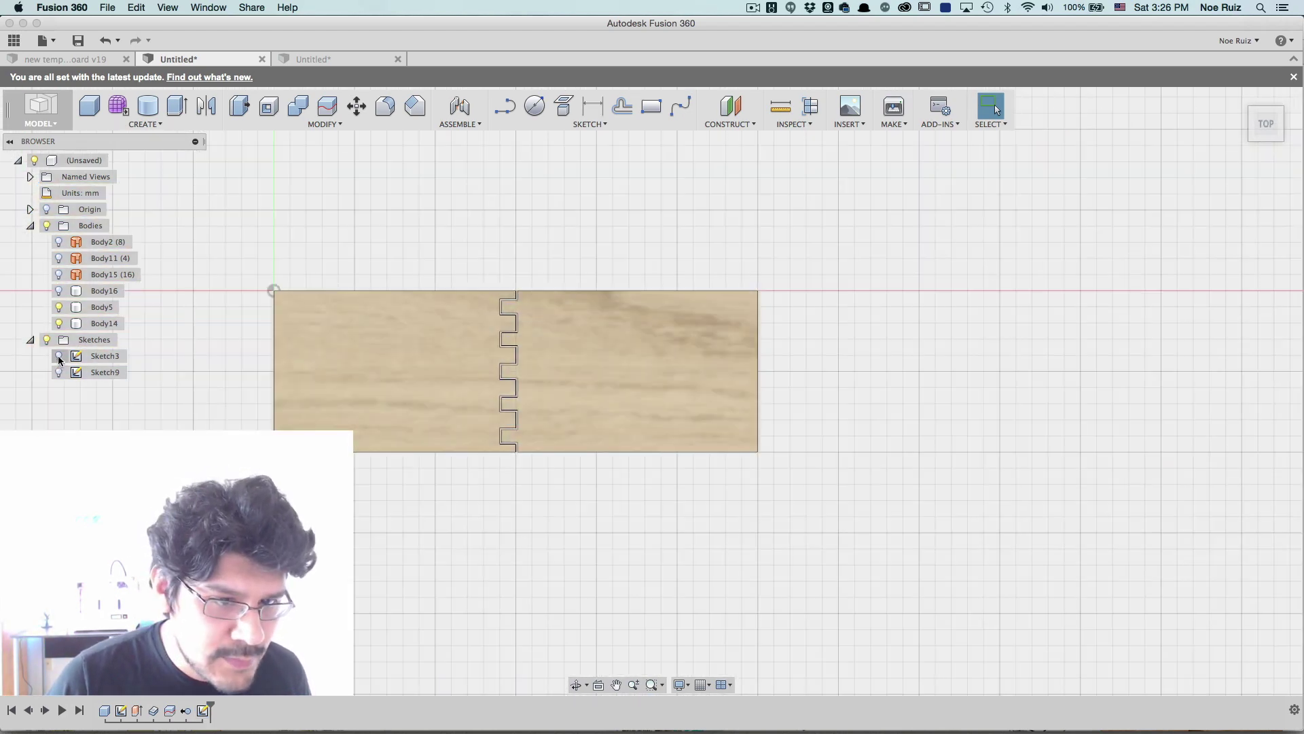
pyautogui.doubleClick(76, 356)
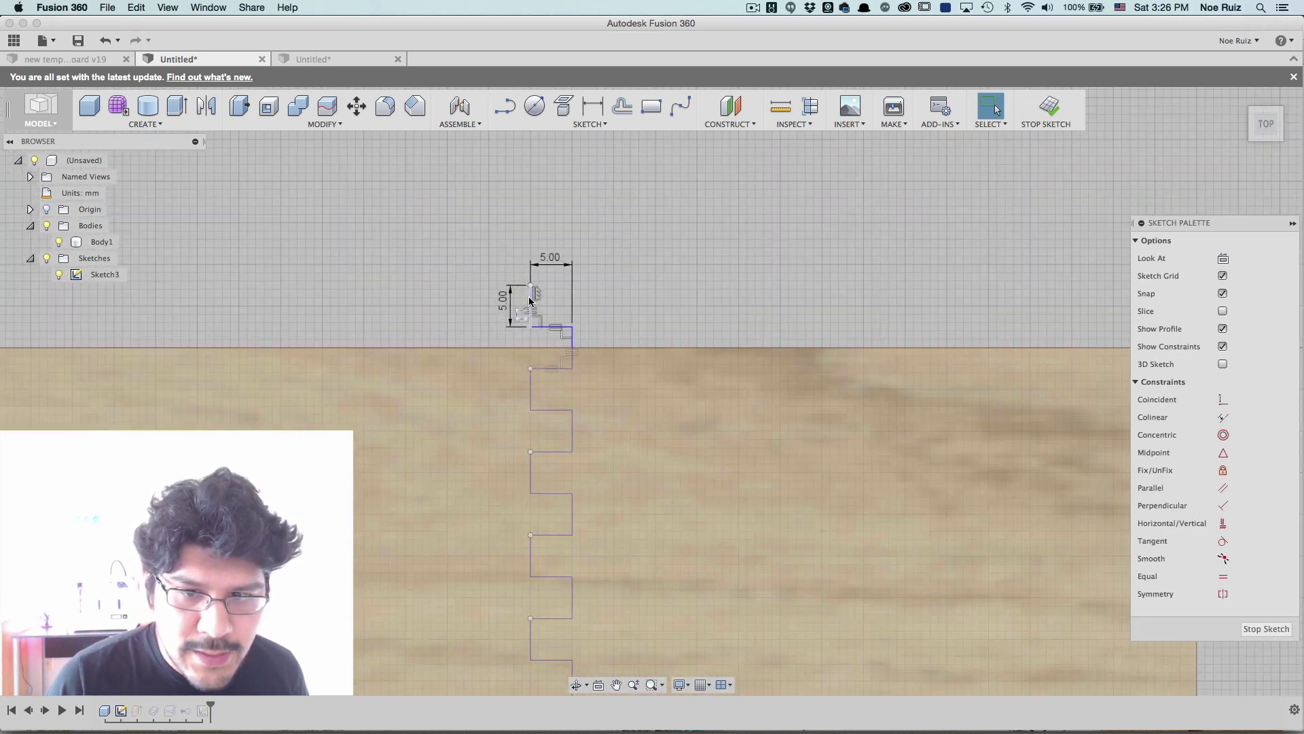
pyautogui.scroll(4, 552, 231)
pyautogui.scroll(2, 571, 212)
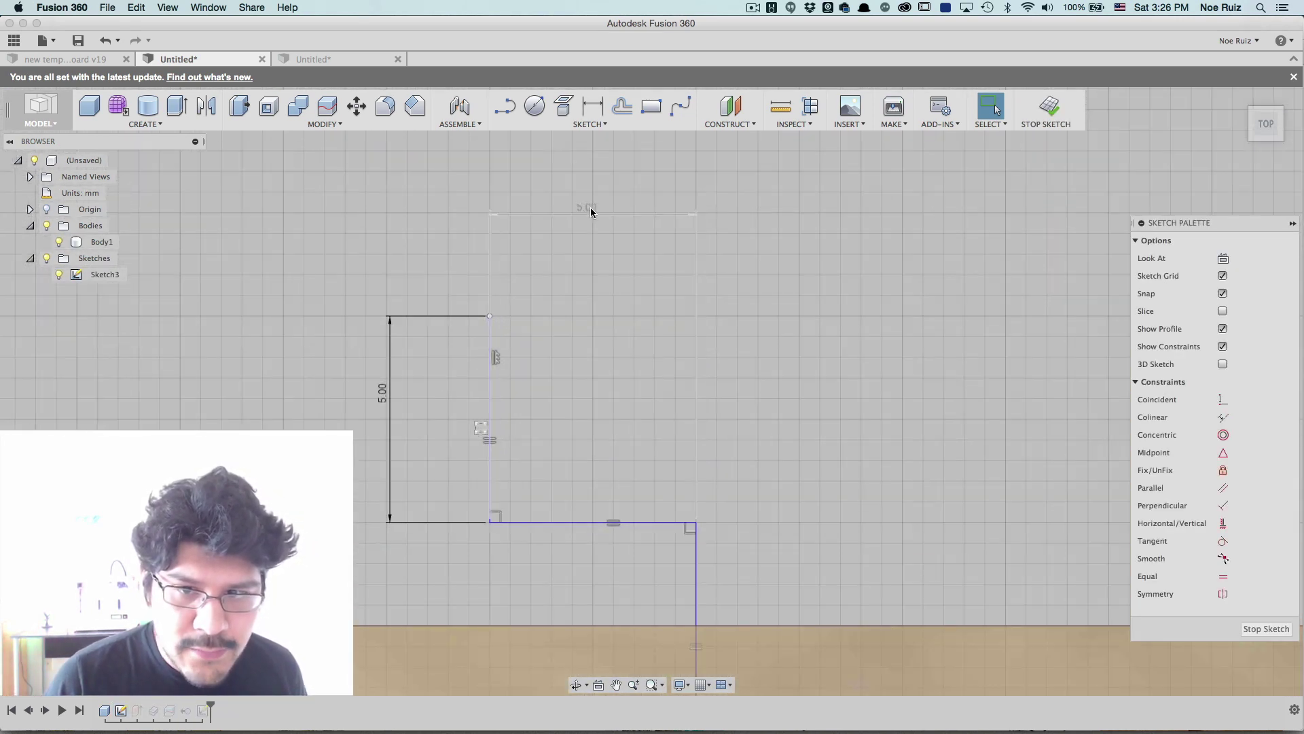
# Change Sketch3's top notch dimension from 5.00 to 10 mm and finish the sketch
pyautogui.doubleClick(587, 207)
pyautogui.write('10')
pyautogui.press('Return')
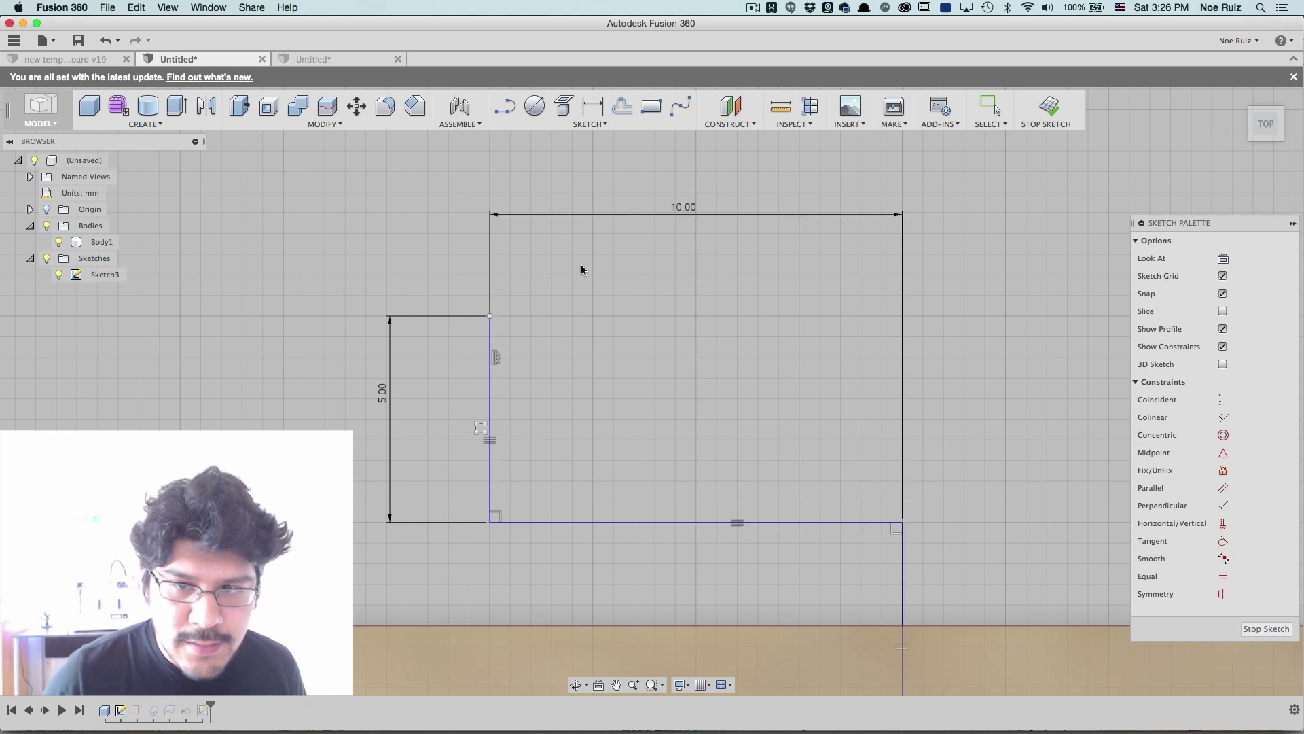
pyautogui.scroll(-5, 605, 254)
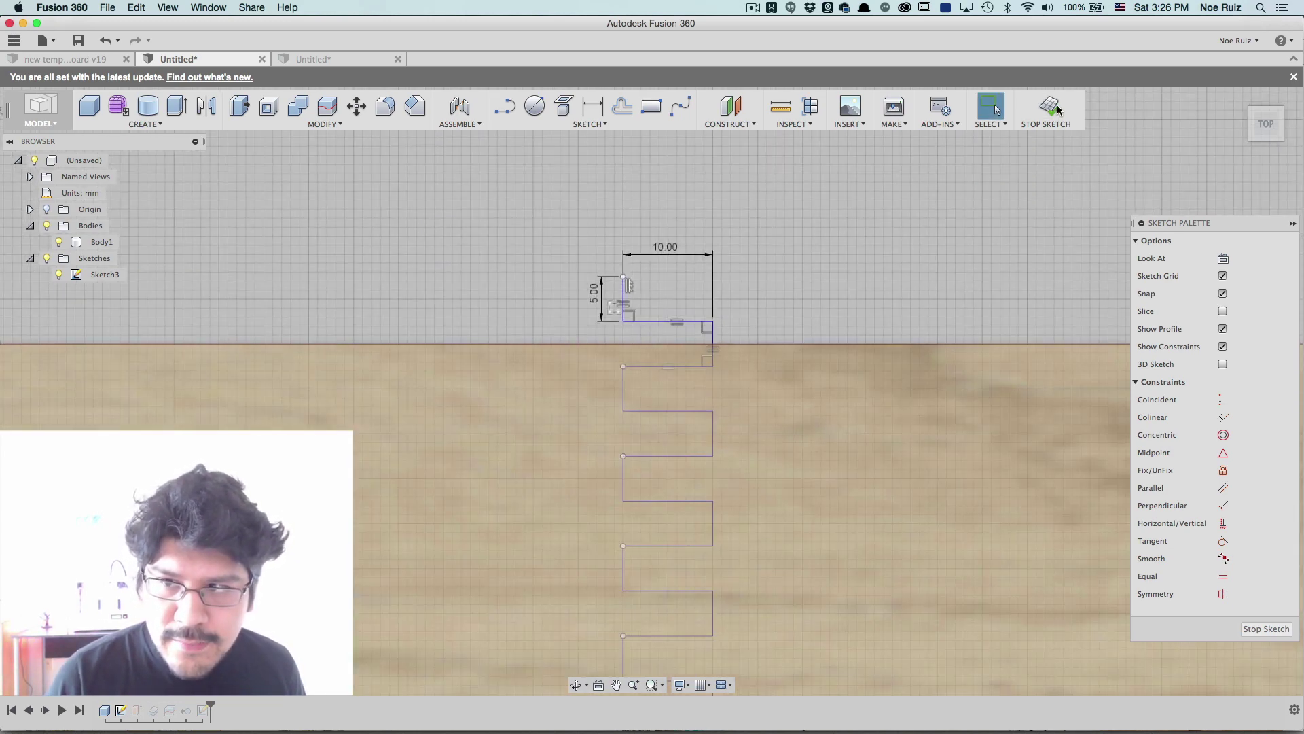
pyautogui.click(1058, 110)
# Orbit the rebuilt boards to a nearly top-down view, then move to the empty Untitled design
pyautogui.scroll(-5, 800, 223)
pyautogui.moveTo(764, 226)
pyautogui.keyDown('shift'); pyautogui.mouseDown(button='middle')
pyautogui.moveTo(738, 256)
pyautogui.moveTo(743, 282)
pyautogui.moveTo(705, 233)
pyautogui.mouseUp(button='middle'); pyautogui.keyUp('shift')
pyautogui.scroll(3, 701, 243)
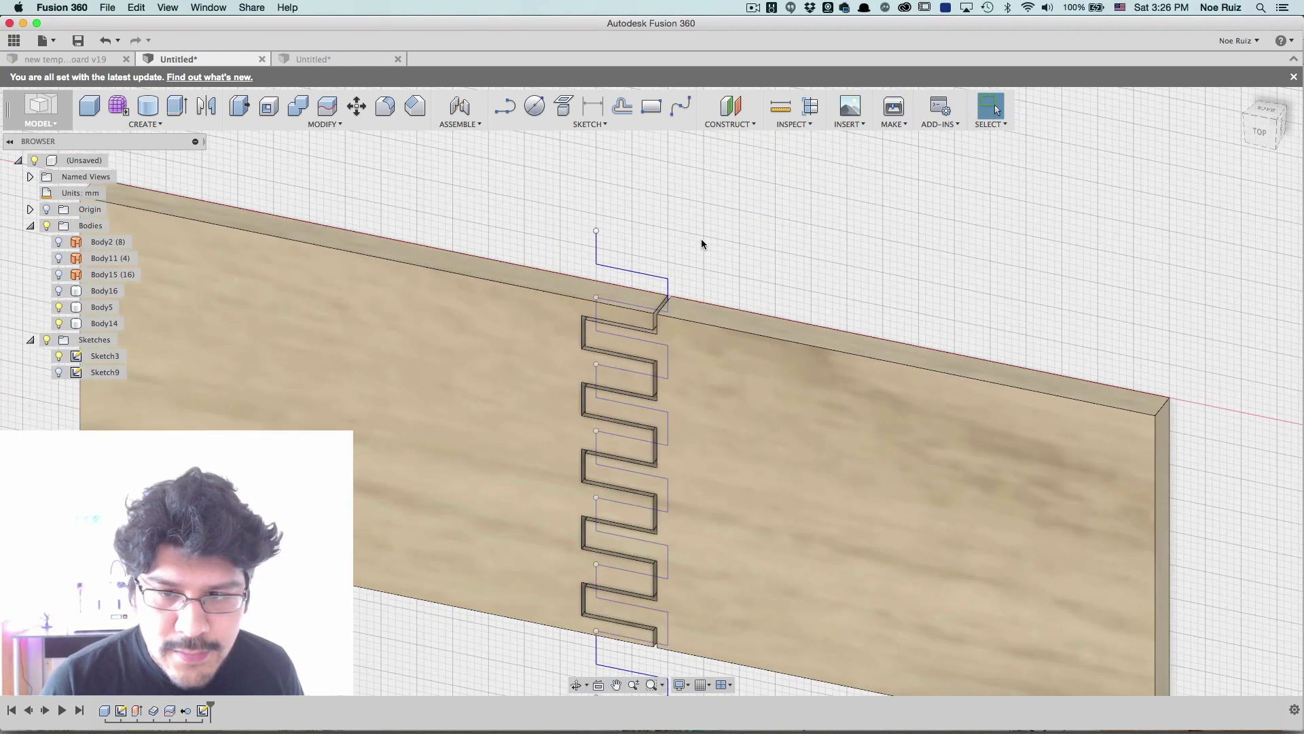
pyautogui.scroll(-3, 702, 240)
pyautogui.scroll(2, 700, 240)
pyautogui.scroll(-2, 703, 239)
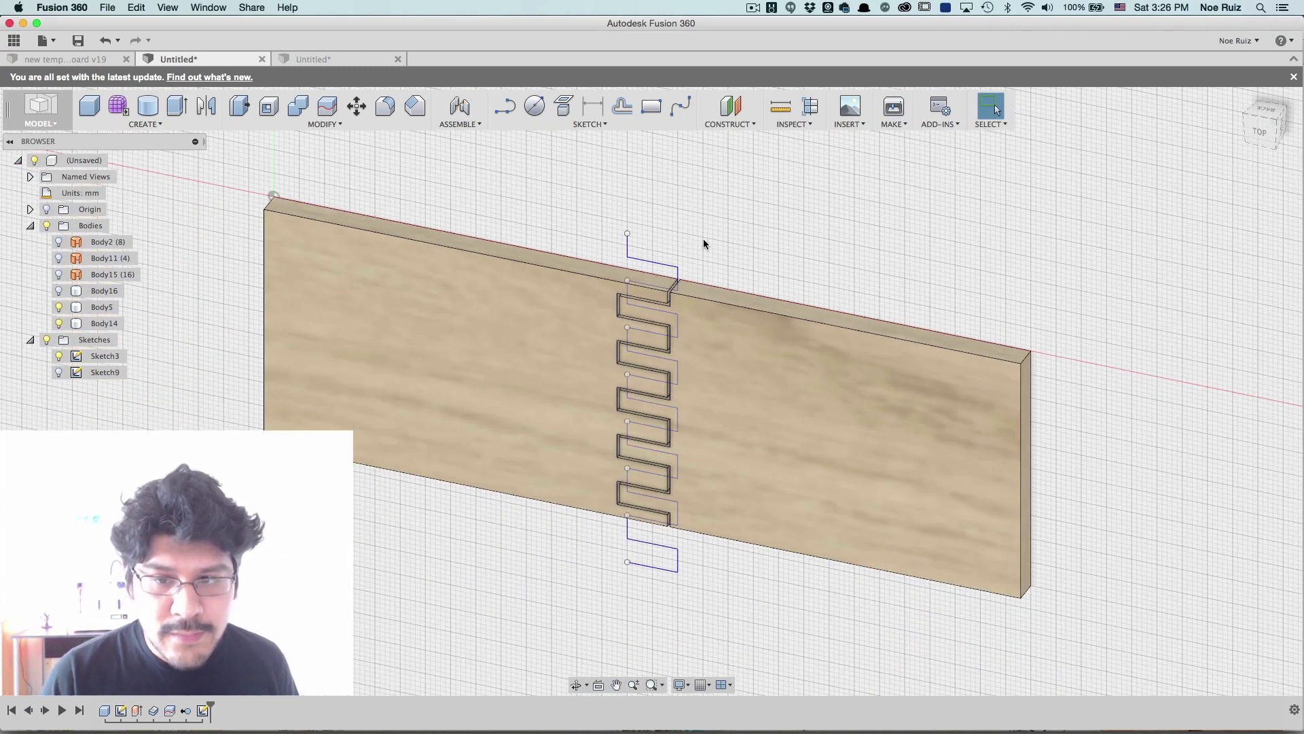
pyautogui.keyDown('shift'); pyautogui.moveTo(704, 240); pyautogui.dragTo(732, 212, button='middle'); pyautogui.keyUp('shift')
pyautogui.click(333, 58)
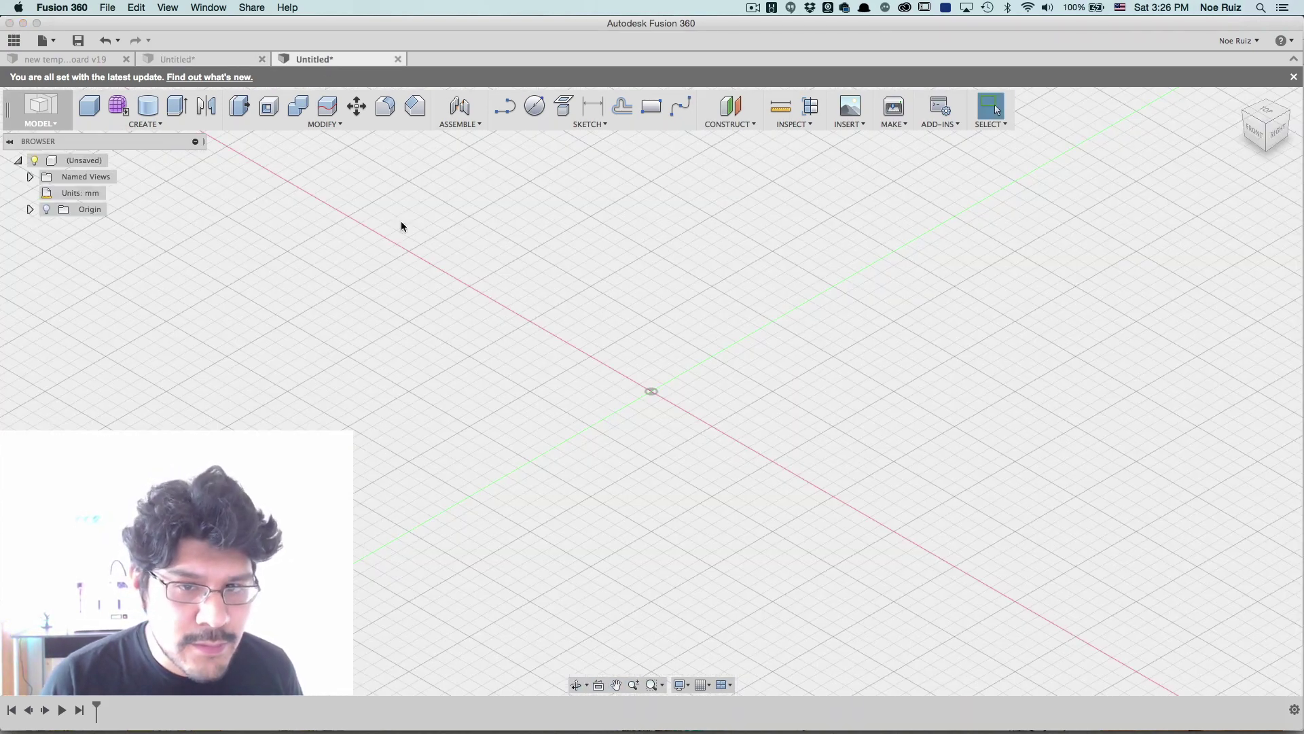
# Draw a 50 × 150 mm rectangle from the origin on the ground plane
pyautogui.press('r')
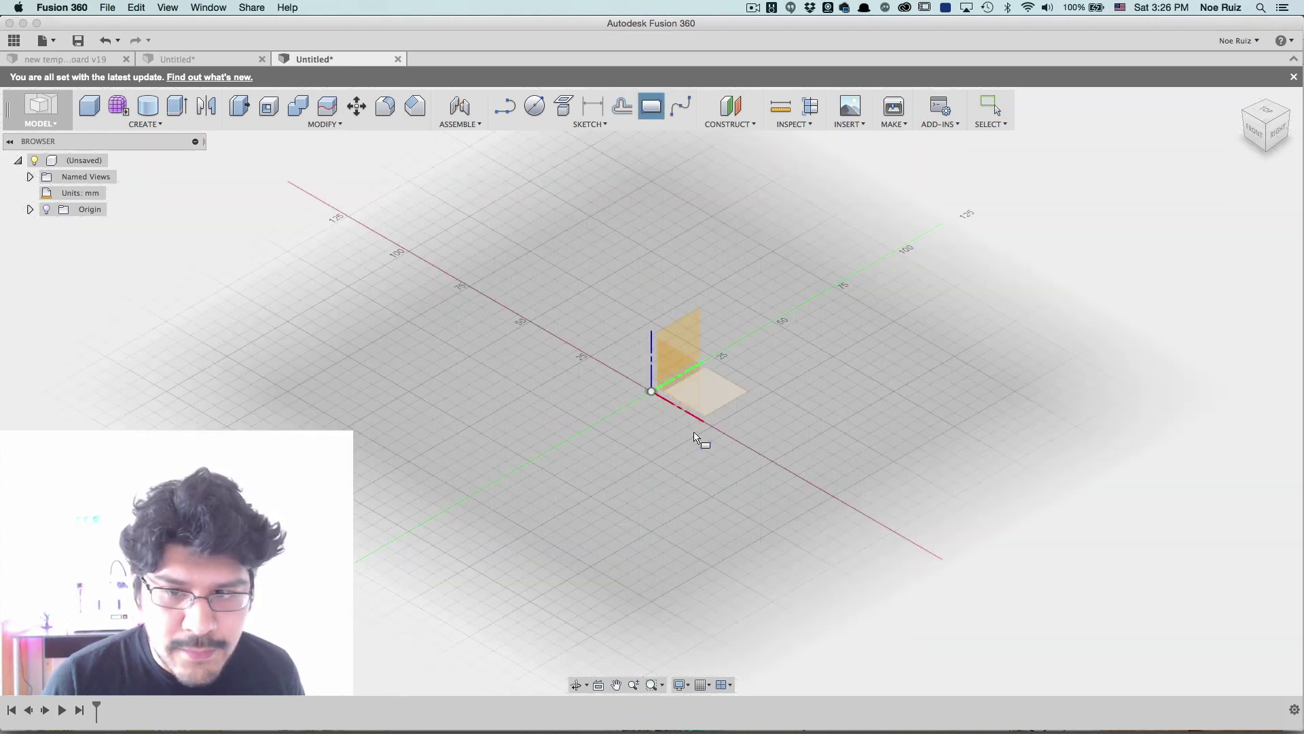
pyautogui.click(719, 397)
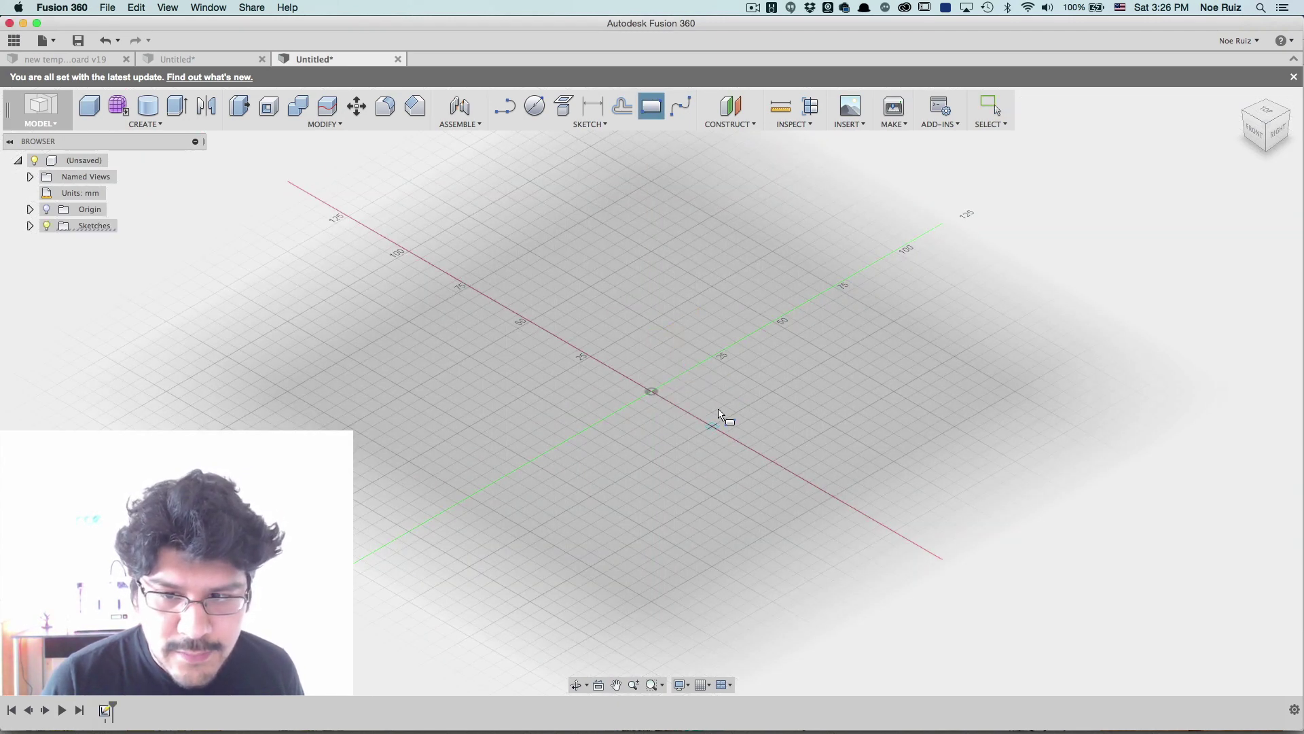
pyautogui.click(651, 392)
pyautogui.moveTo(911, 562)
pyautogui.mouseDown(button='middle')
pyautogui.moveTo(859, 233)
pyautogui.moveTo(847, 396)
pyautogui.mouseUp(button='middle')
pyautogui.scroll(-3, 842, 363)
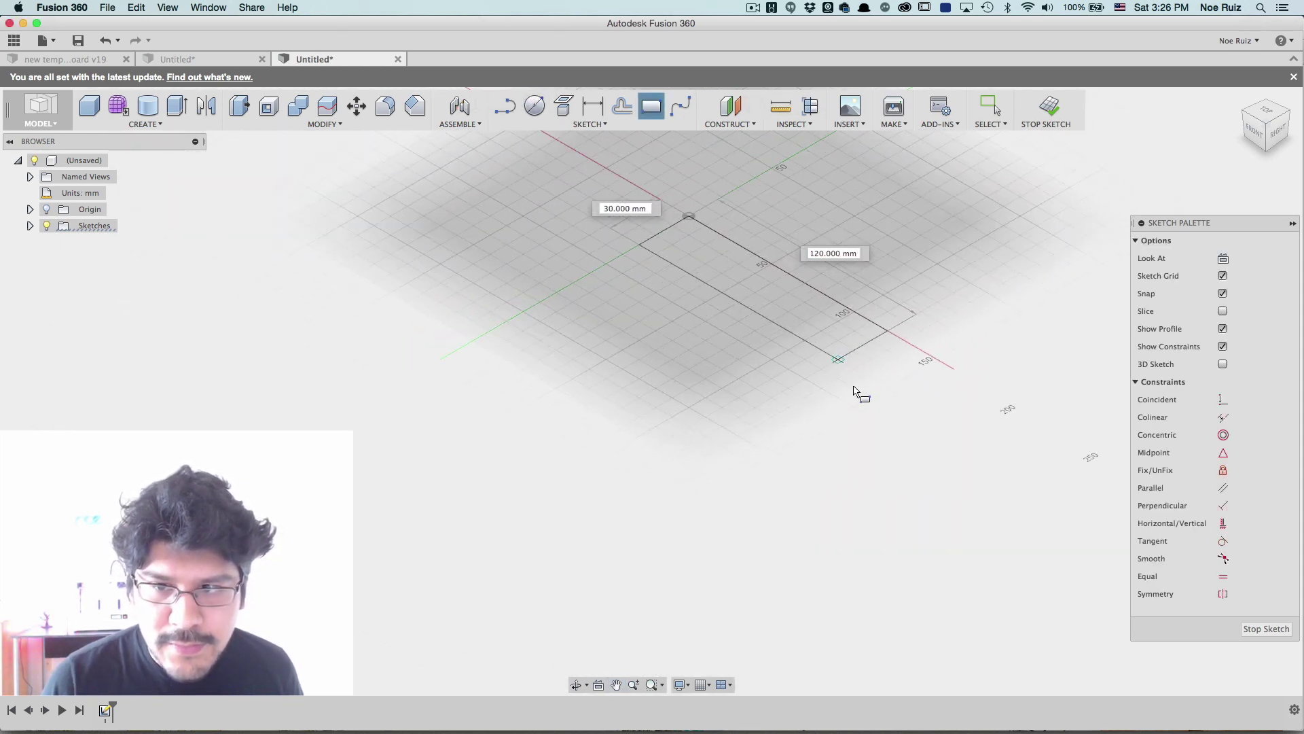
pyautogui.write('50')
pyautogui.press('Tab')
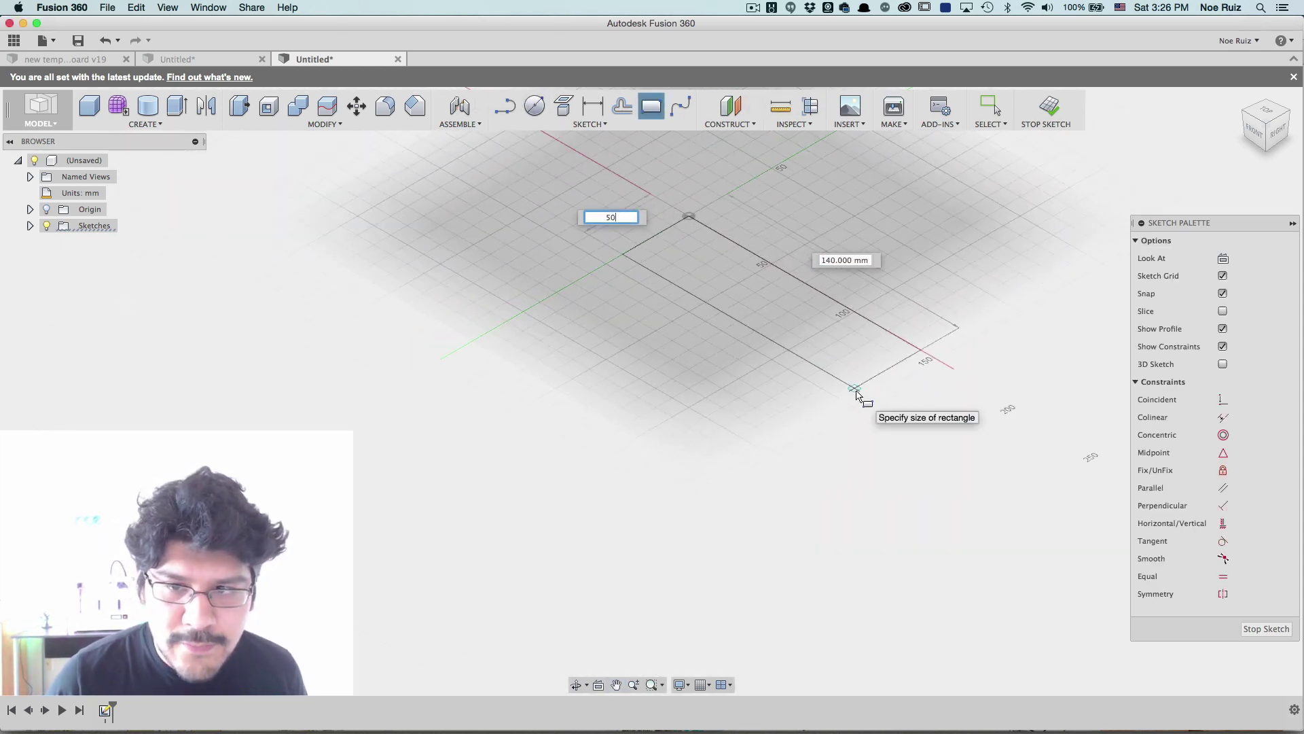
pyautogui.write('150')
pyautogui.press('Tab')
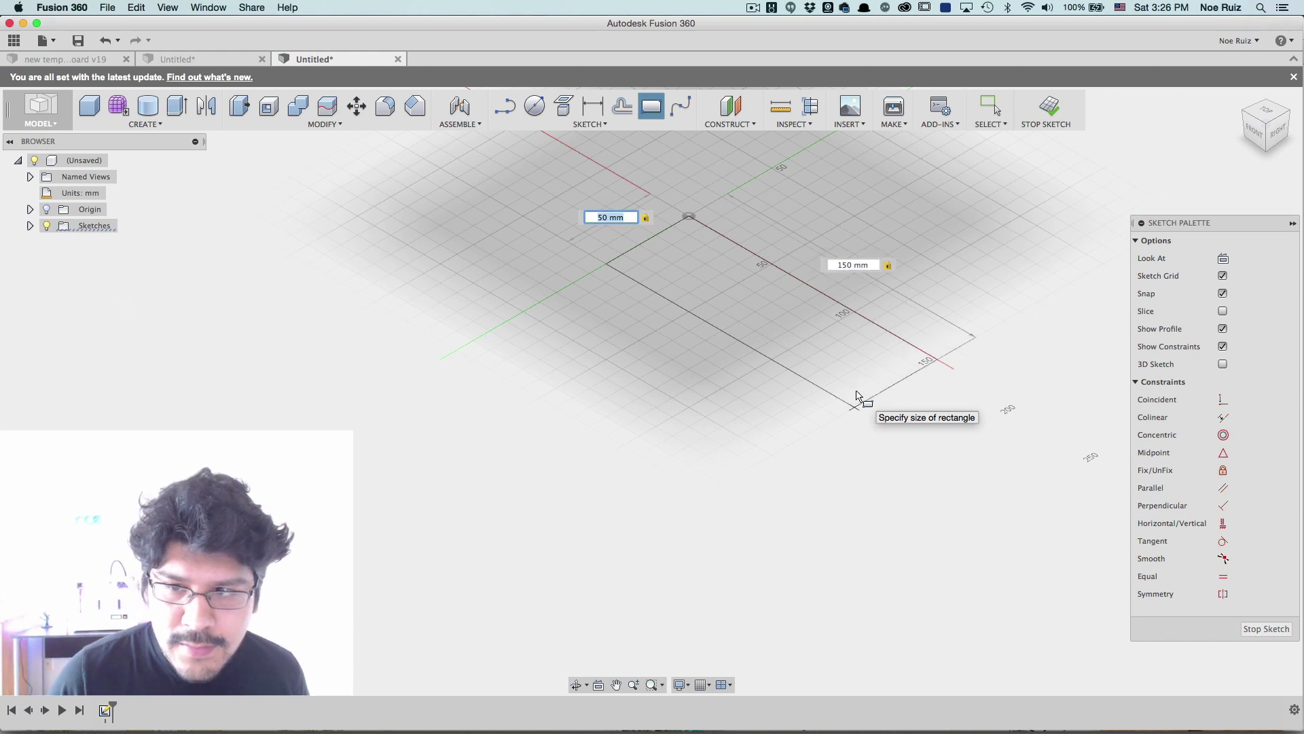
# Extrude the rectangle 5 mm into a new board body, Body7
pyautogui.press('Return')
pyautogui.scroll(5, 829, 306)
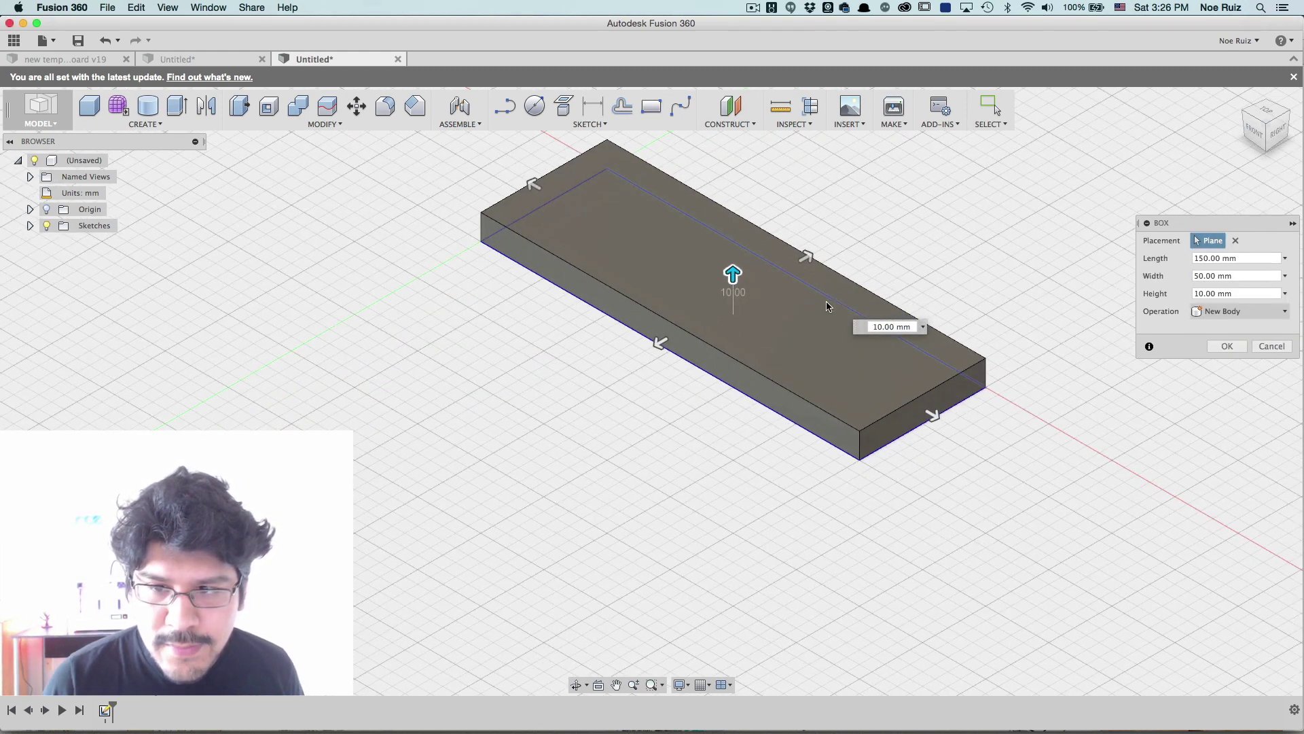
pyautogui.moveTo(708, 269); pyautogui.dragTo(709, 293)
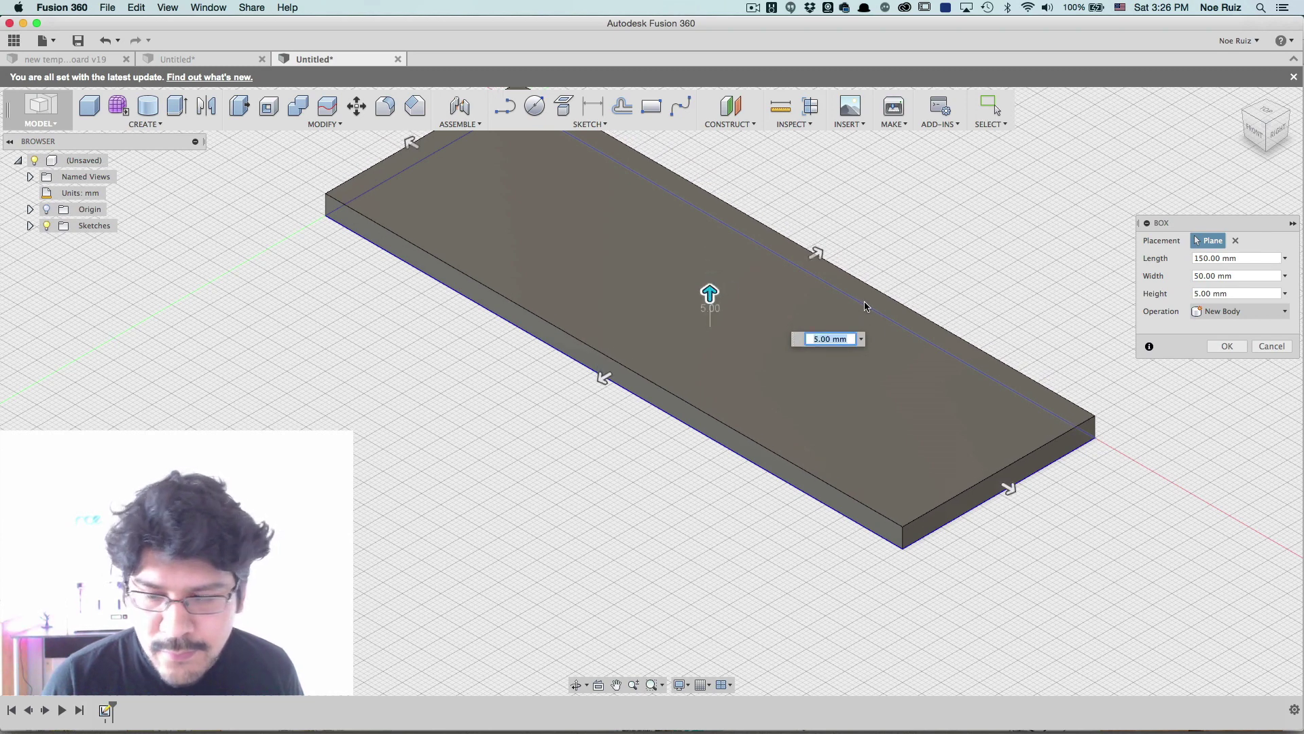
pyautogui.scroll(-3, 864, 290)
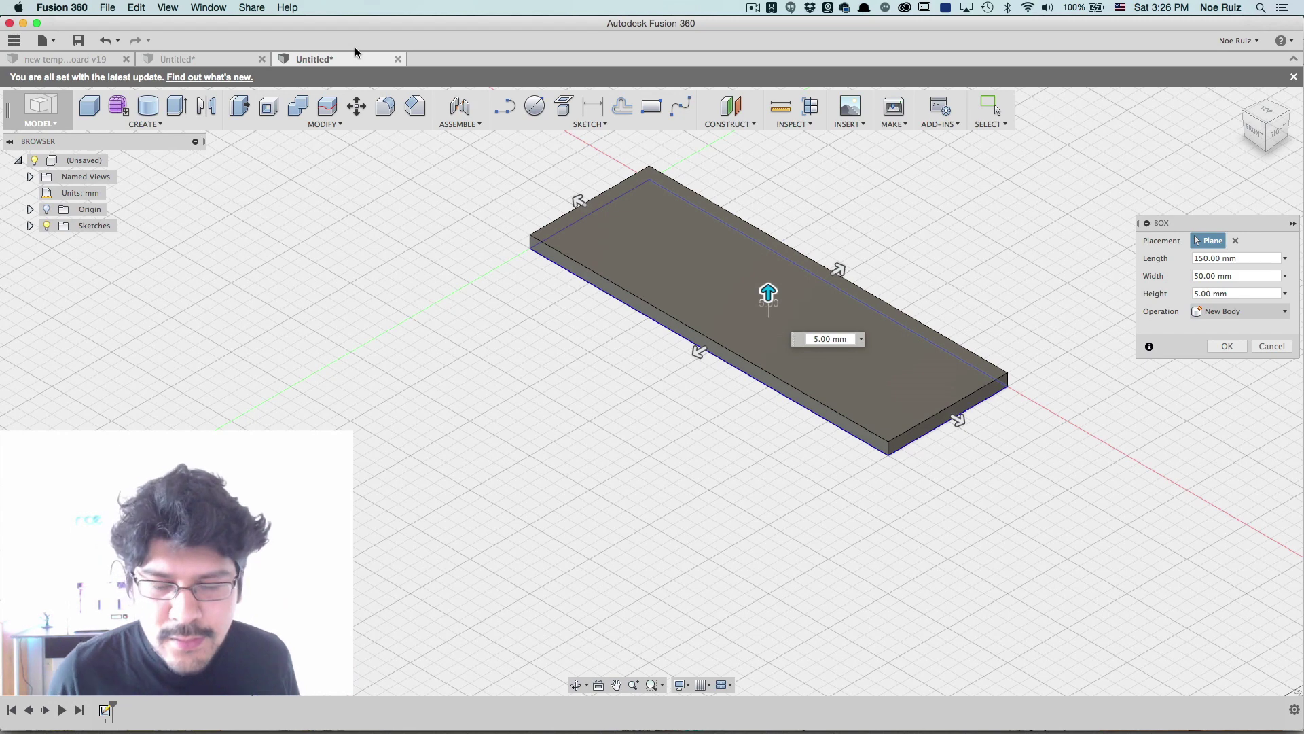
pyautogui.click(1227, 347)
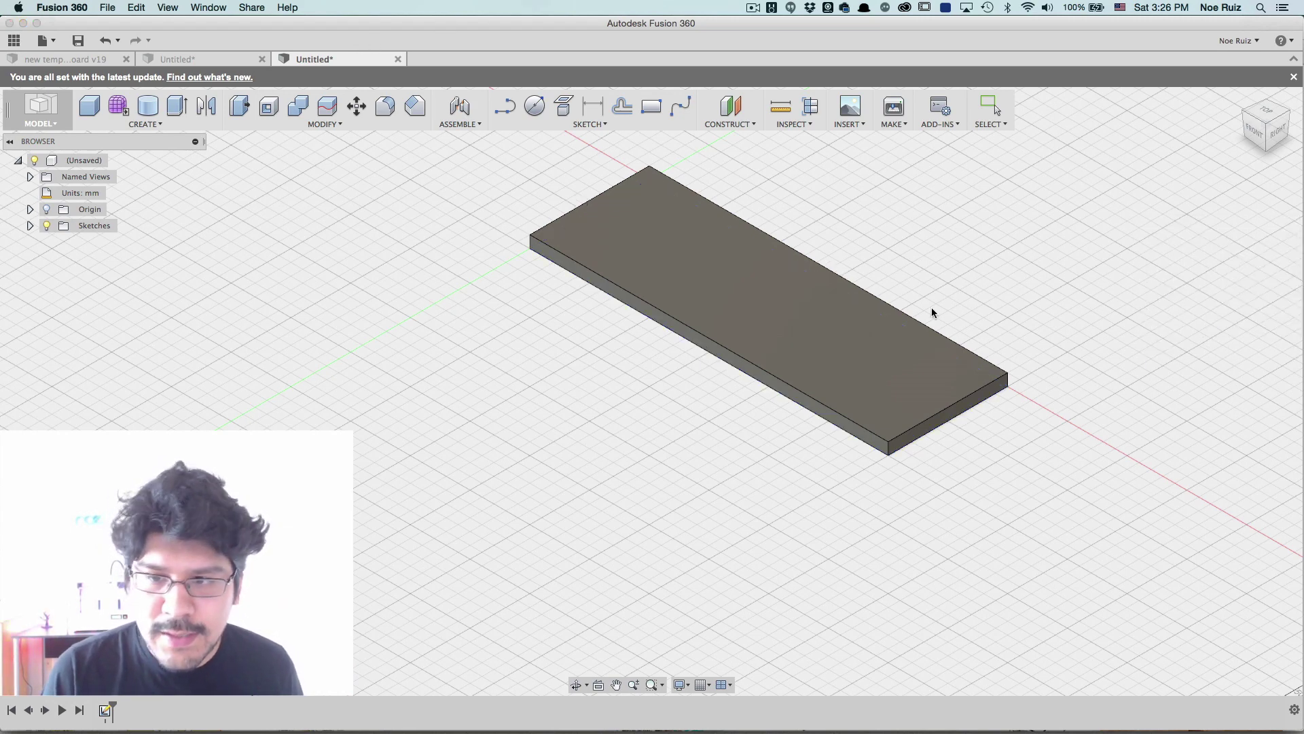
# Inspect the board from a top-down view, then return to the default isometric view
pyautogui.click(1265, 114)
pyautogui.click(1284, 96)
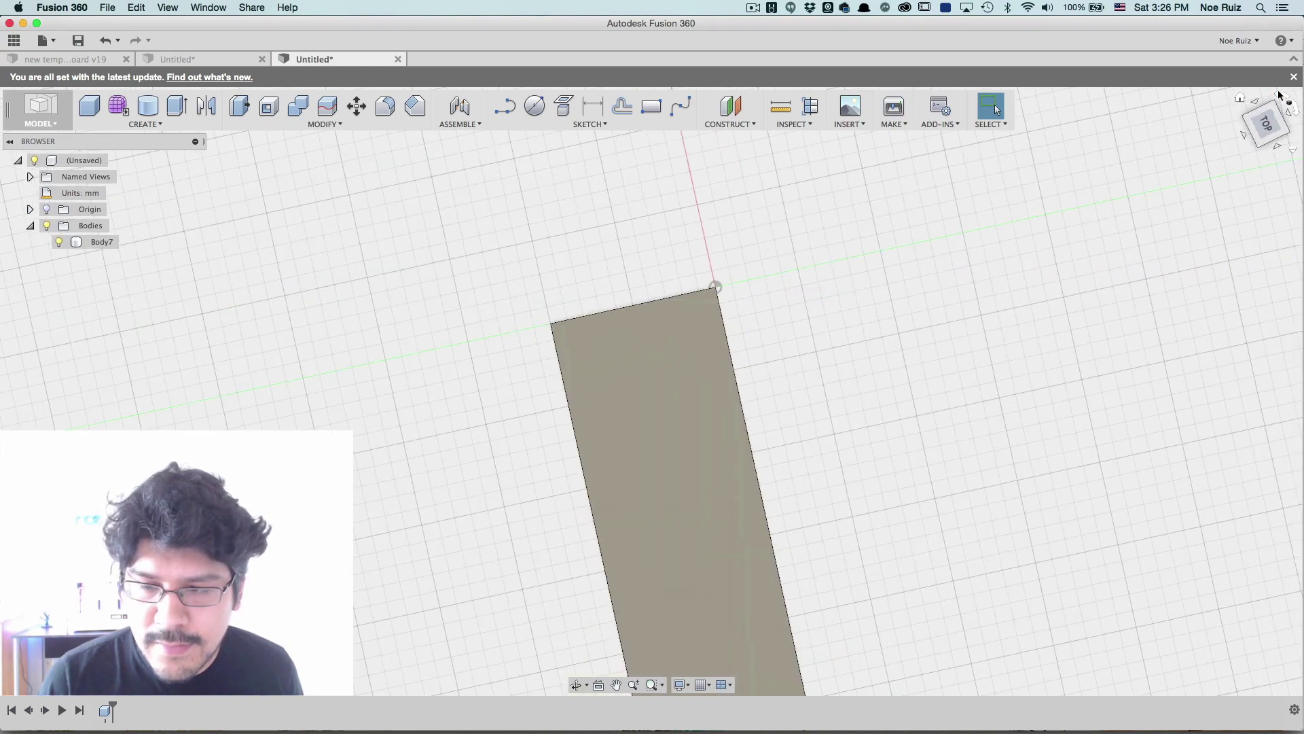
pyautogui.moveTo(859, 268); pyautogui.dragTo(689, 219, button='middle')
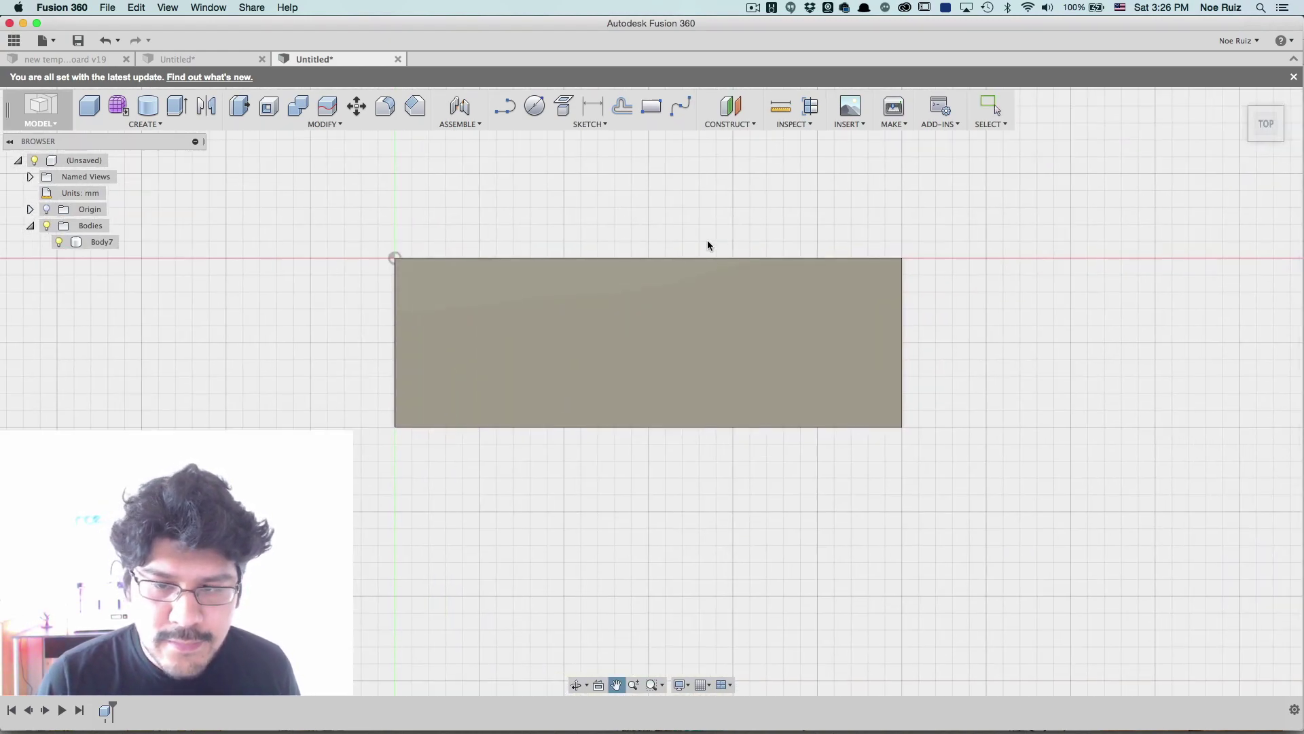
pyautogui.scroll(1, 674, 248)
pyautogui.scroll(5, 661, 247)
pyautogui.scroll(-7, 608, 263)
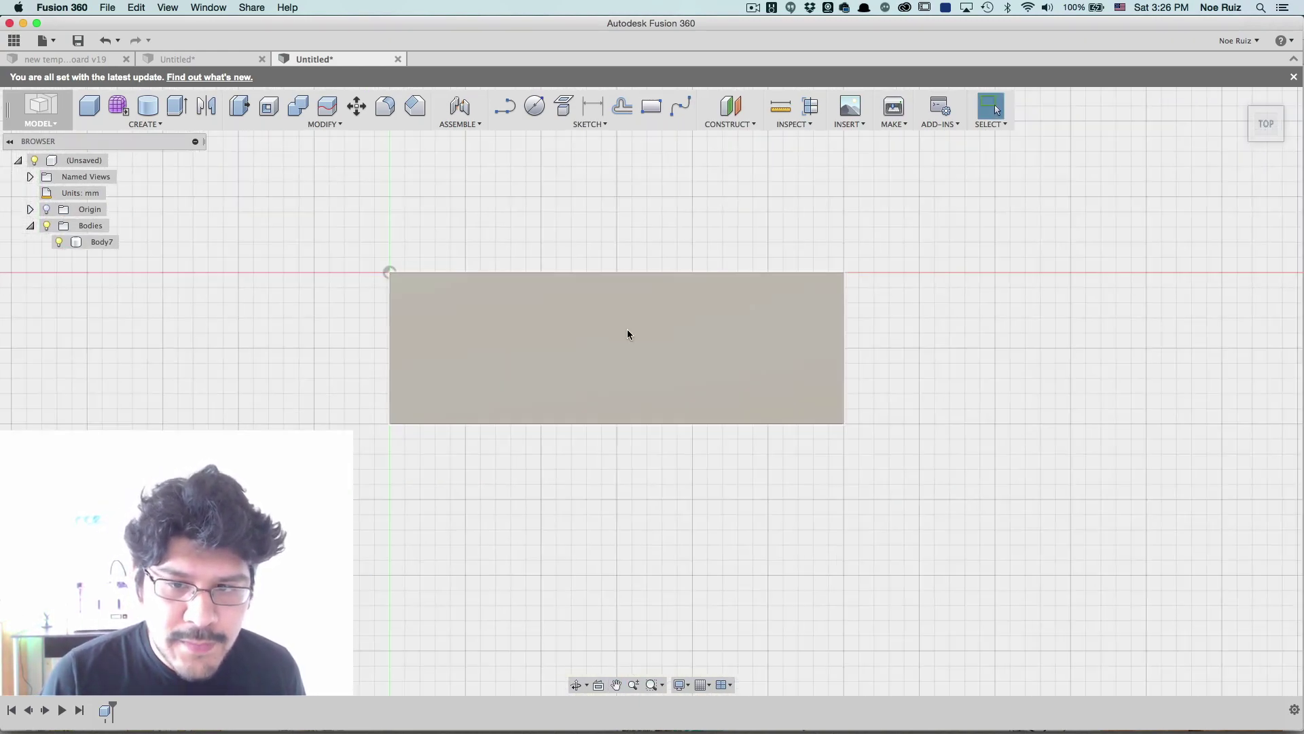
pyautogui.keyDown('shift'); pyautogui.moveTo(628, 332); pyautogui.dragTo(646, 359, button='middle'); pyautogui.keyUp('shift')
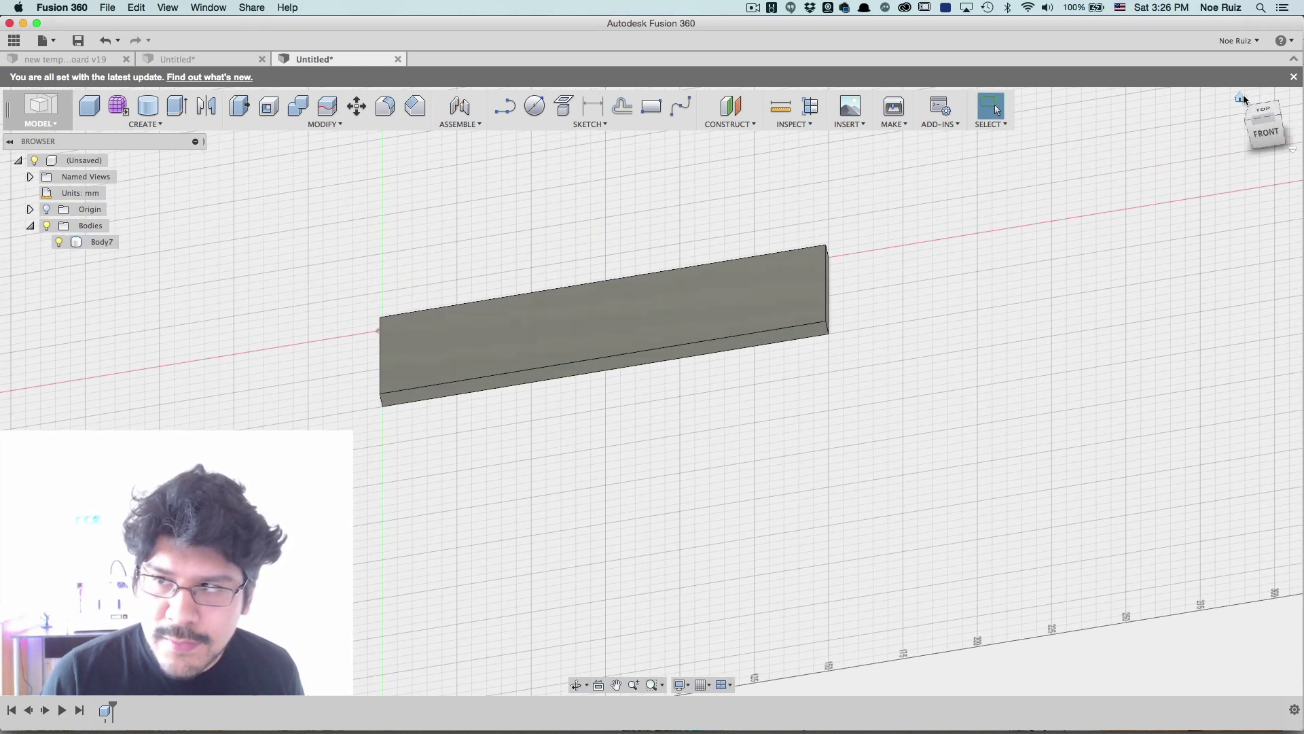
pyautogui.click(1243, 98)
# Apply the Oak - Semigloss wood appearance to the board body
pyautogui.click(618, 341)
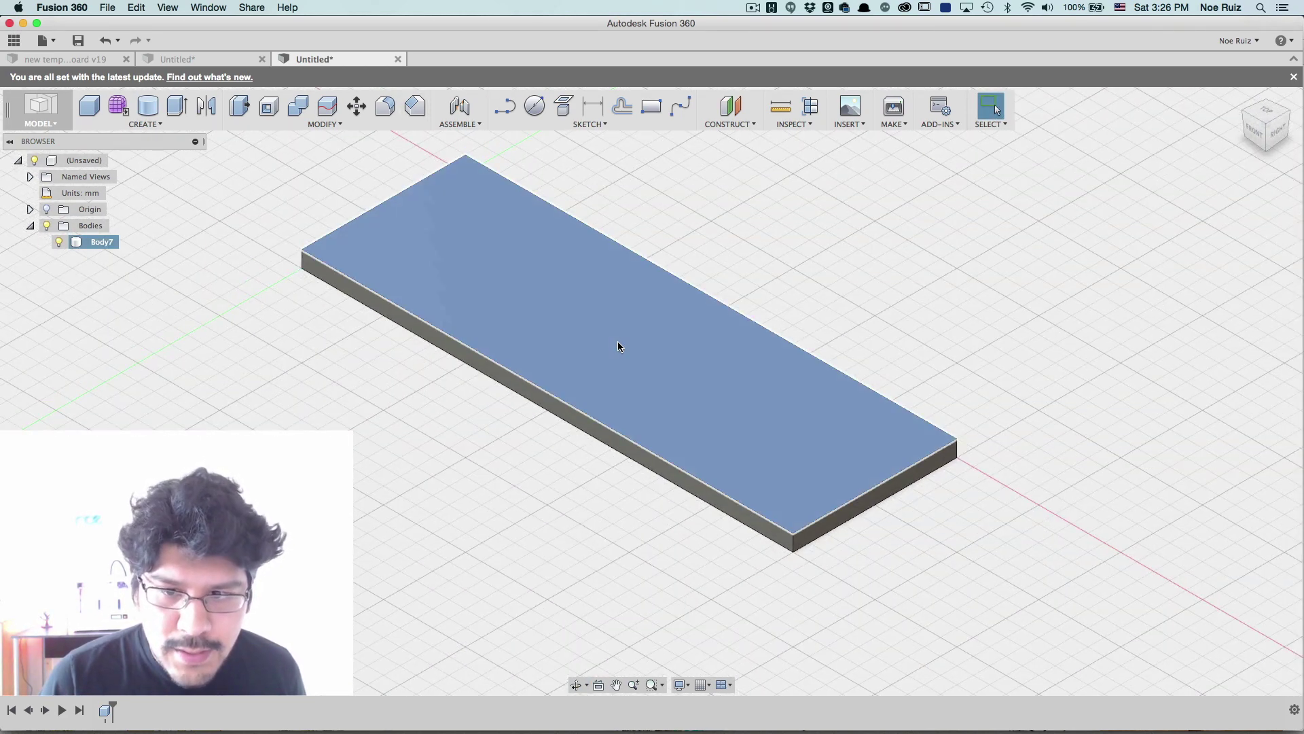
pyautogui.rightClick(617, 341)
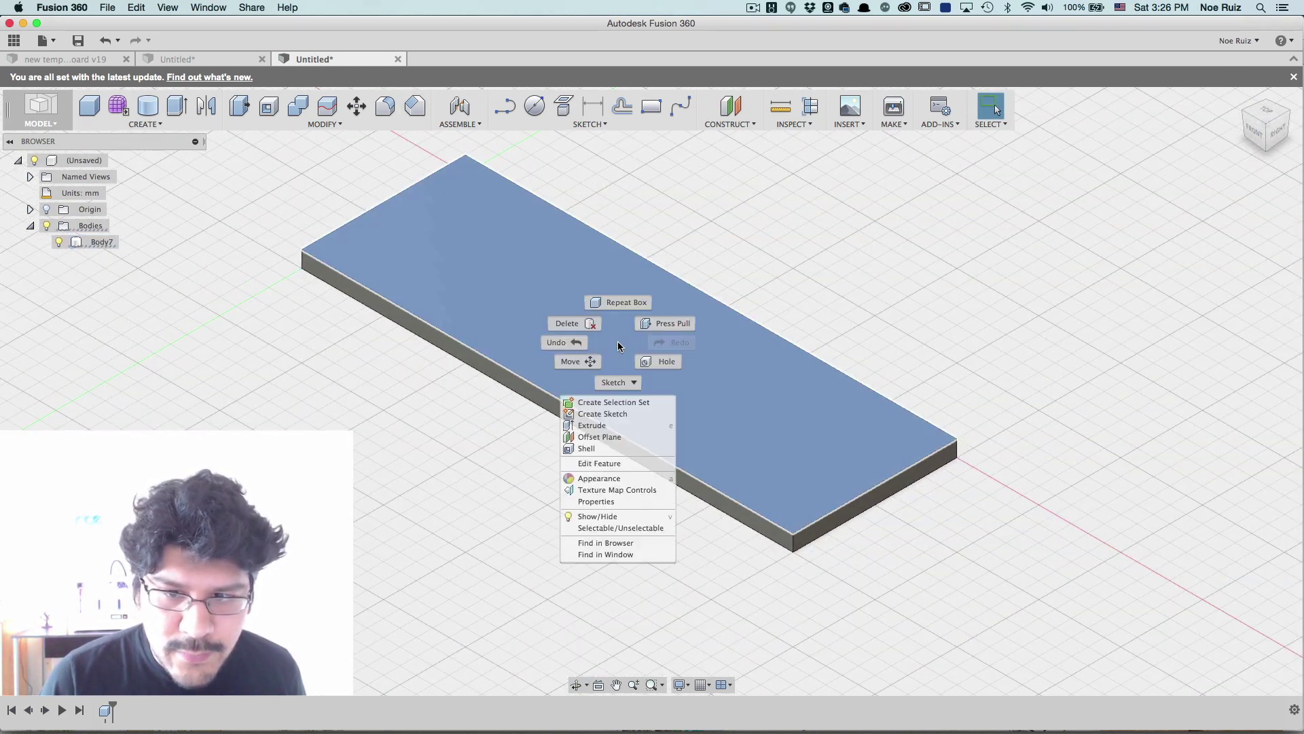
pyautogui.click(574, 479)
pyautogui.scroll(-1, 1176, 593)
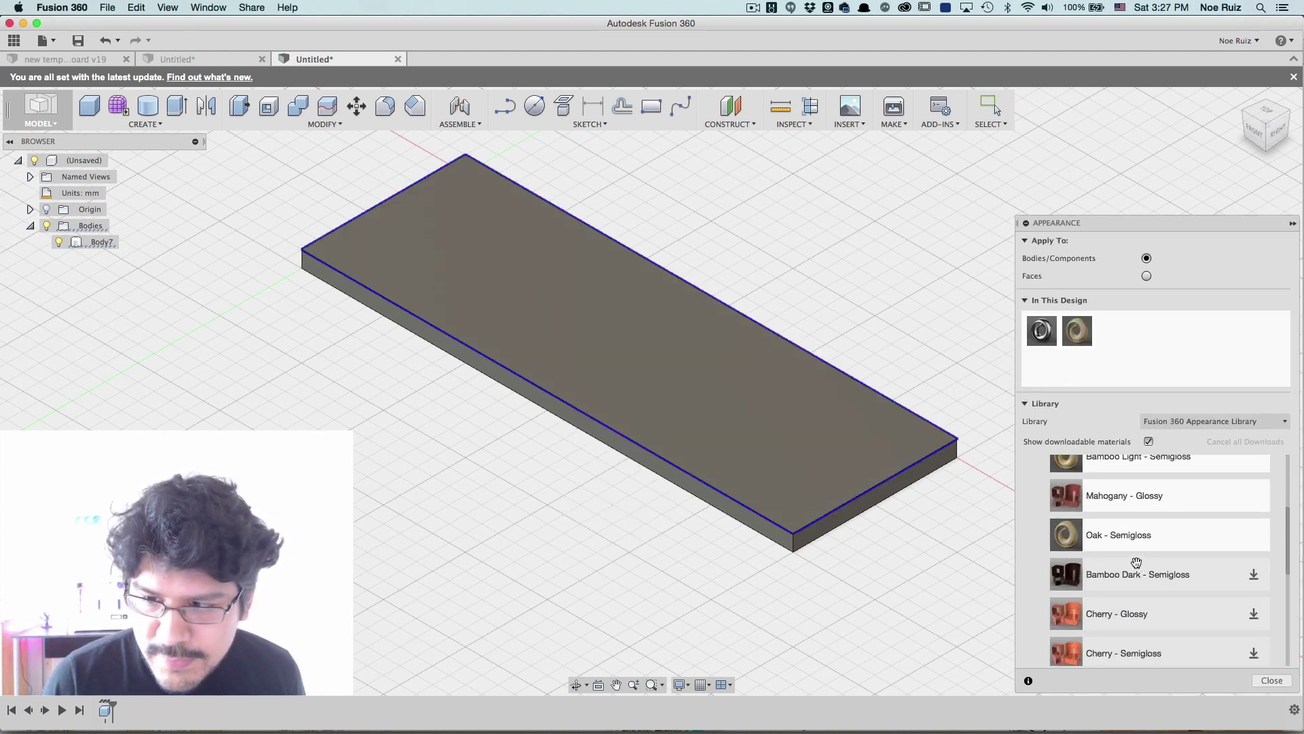
pyautogui.scroll(3, 1136, 563)
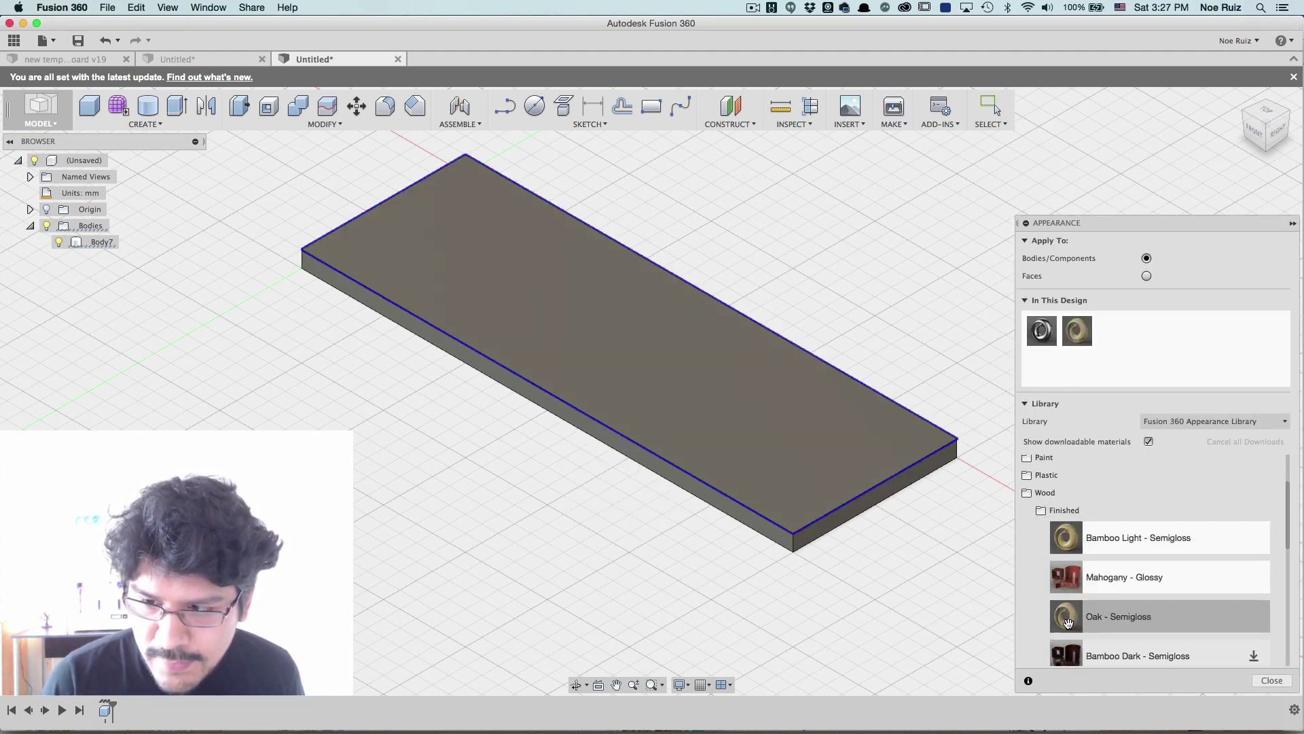
pyautogui.moveTo(721, 456); pyautogui.dragTo(639, 461)
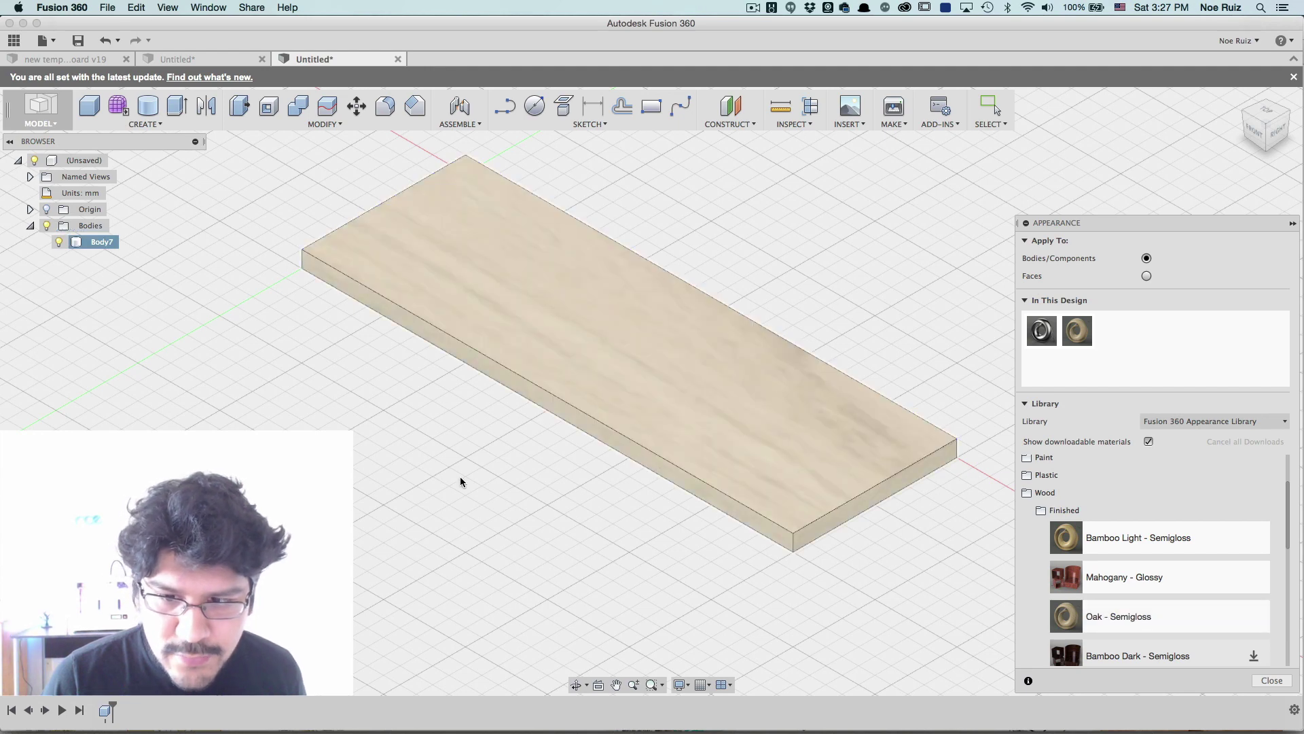
pyautogui.click(1272, 680)
pyautogui.scroll(-4, 863, 420)
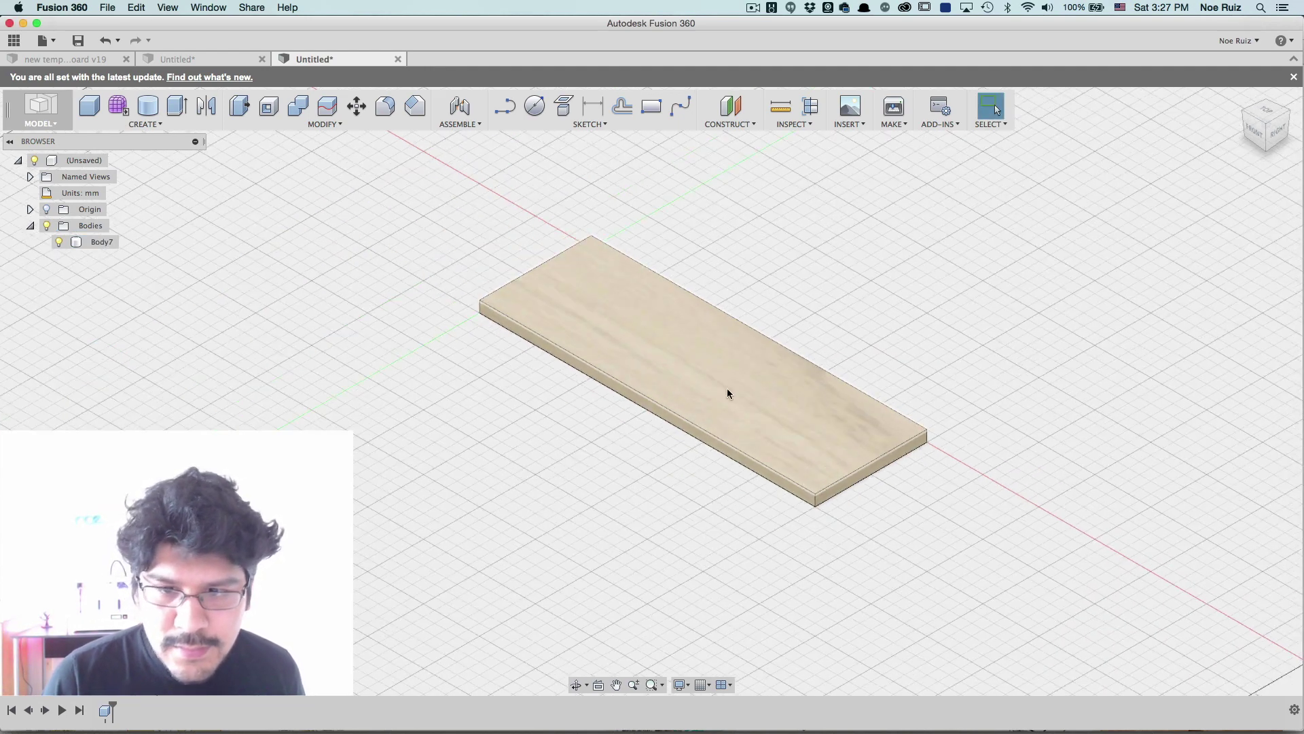
# Orbit the oak board and snap to a straight top-down view
pyautogui.keyDown('shift'); pyautogui.moveTo(530, 401); pyautogui.dragTo(632, 416, button='middle'); pyautogui.keyUp('shift')
pyautogui.scroll(2, 648, 212)
pyautogui.keyDown('shift'); pyautogui.moveTo(648, 212); pyautogui.dragTo(751, 272, button='middle'); pyautogui.keyUp('shift')
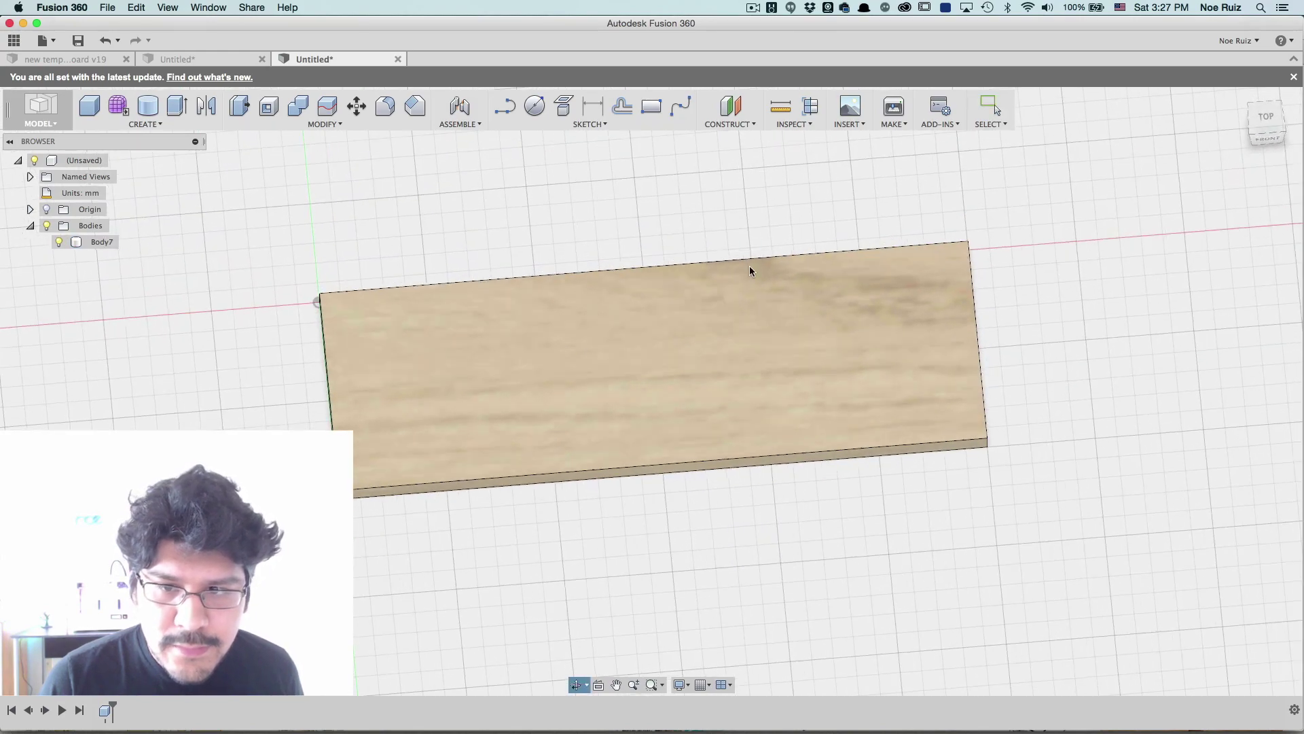
pyautogui.click(1269, 117)
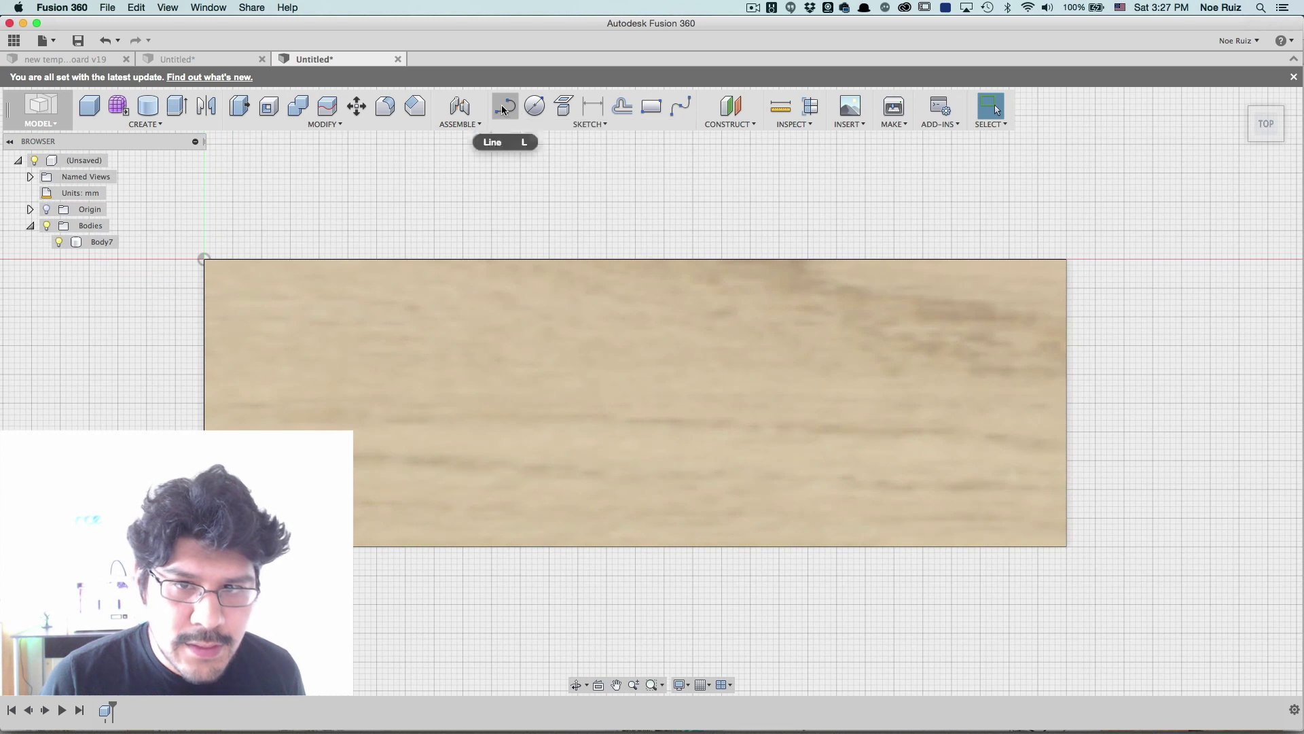
# Start a line sketch on the XY plane and bring the board's top edge into view
pyautogui.click(503, 108)
pyautogui.click(254, 224)
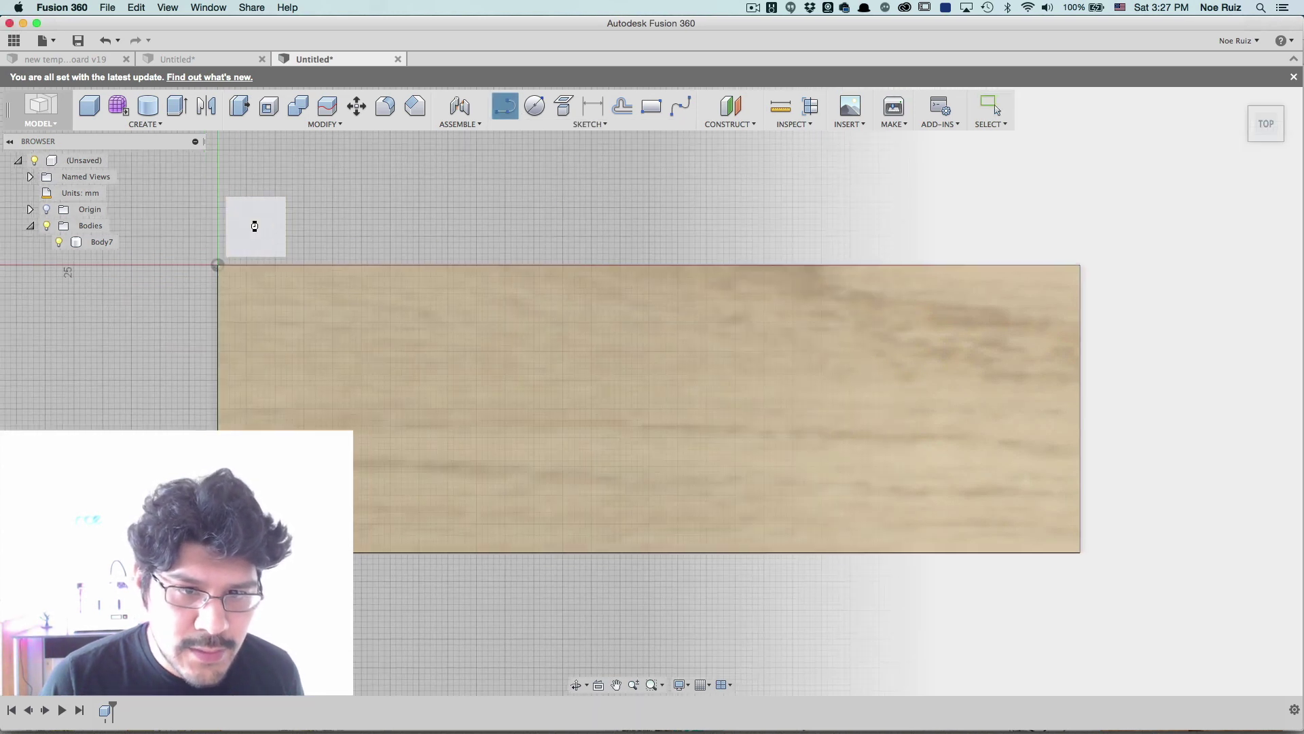
pyautogui.moveTo(970, 352)
pyautogui.mouseDown(button='middle')
pyautogui.moveTo(568, 274)
pyautogui.moveTo(614, 299)
pyautogui.mouseUp(button='middle')
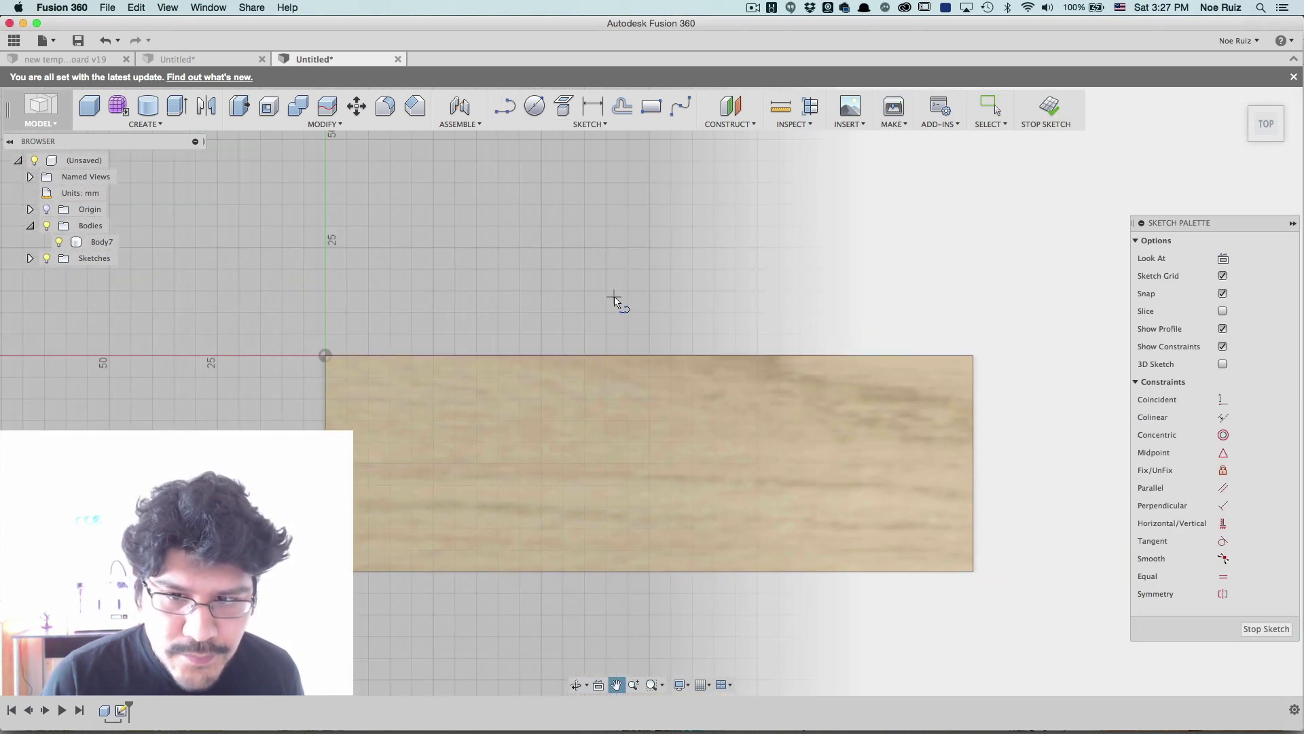
pyautogui.scroll(5, 632, 306)
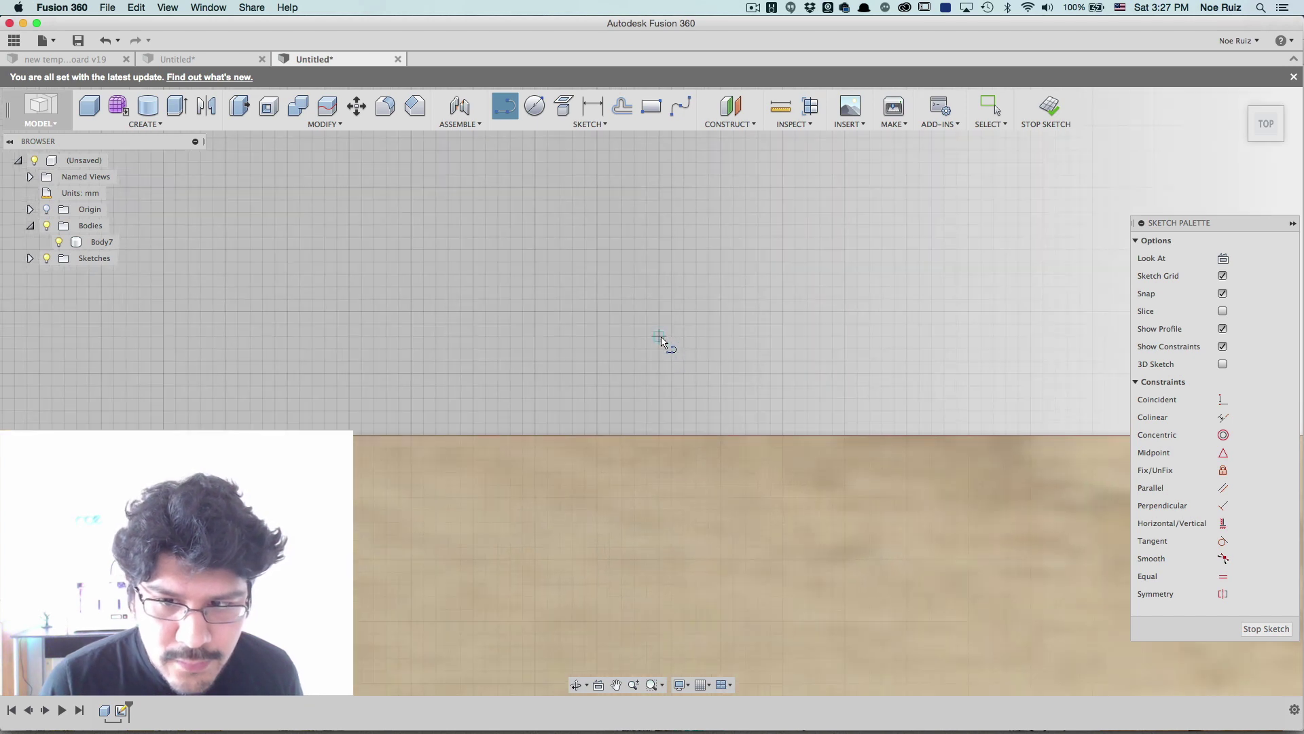
pyautogui.scroll(-3, 662, 340)
pyautogui.scroll(-2, 661, 339)
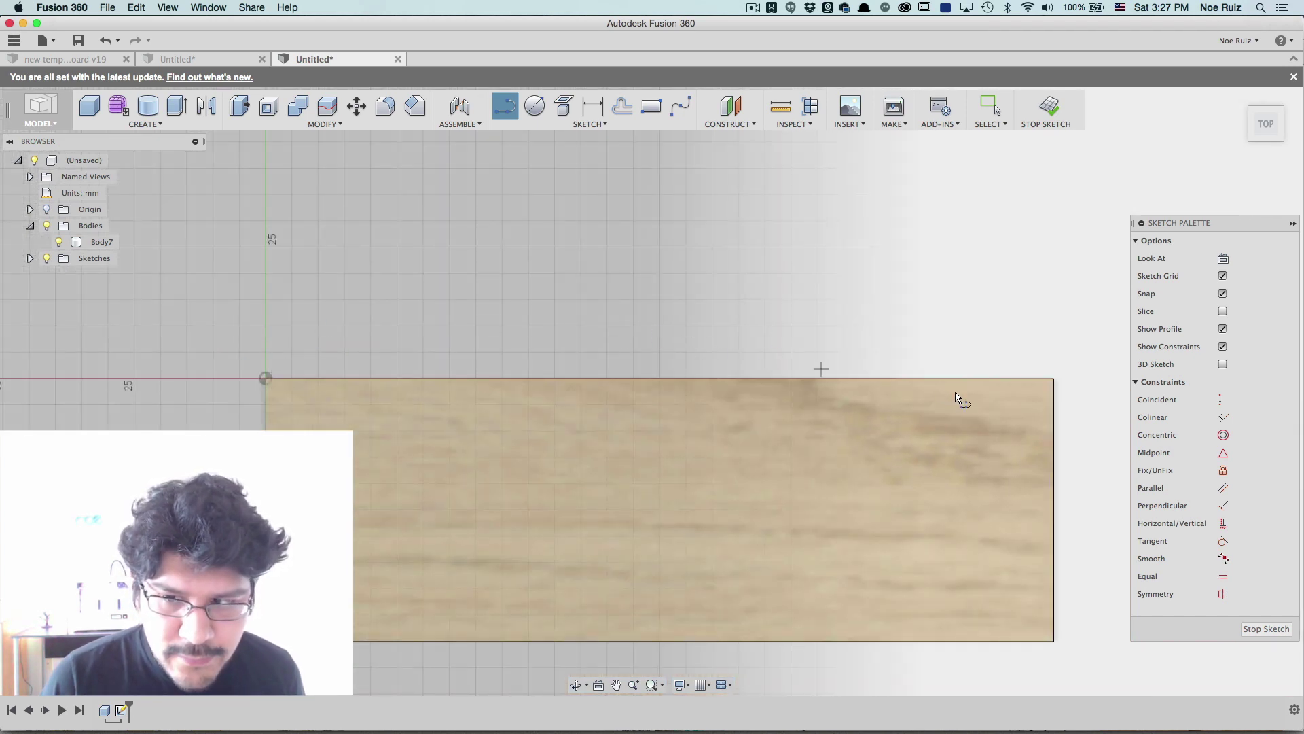
pyautogui.scroll(4, 641, 356)
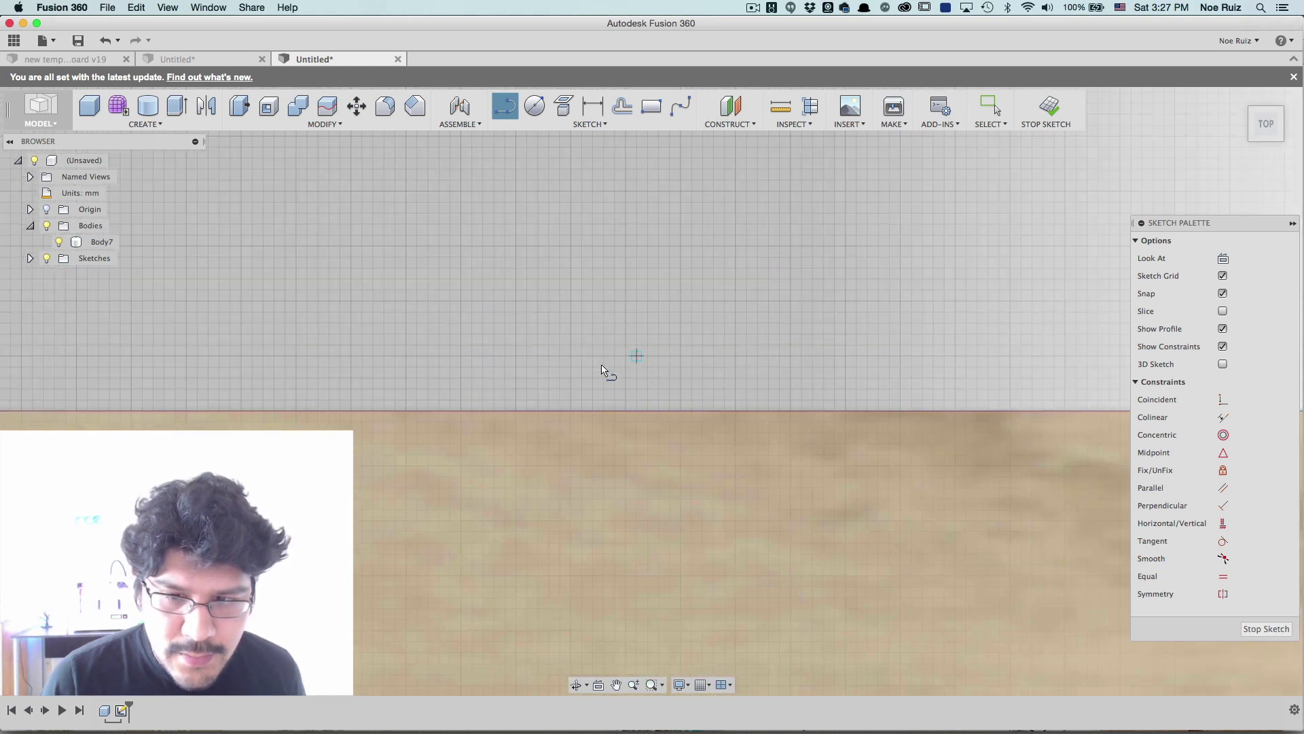
pyautogui.scroll(-2, 602, 369)
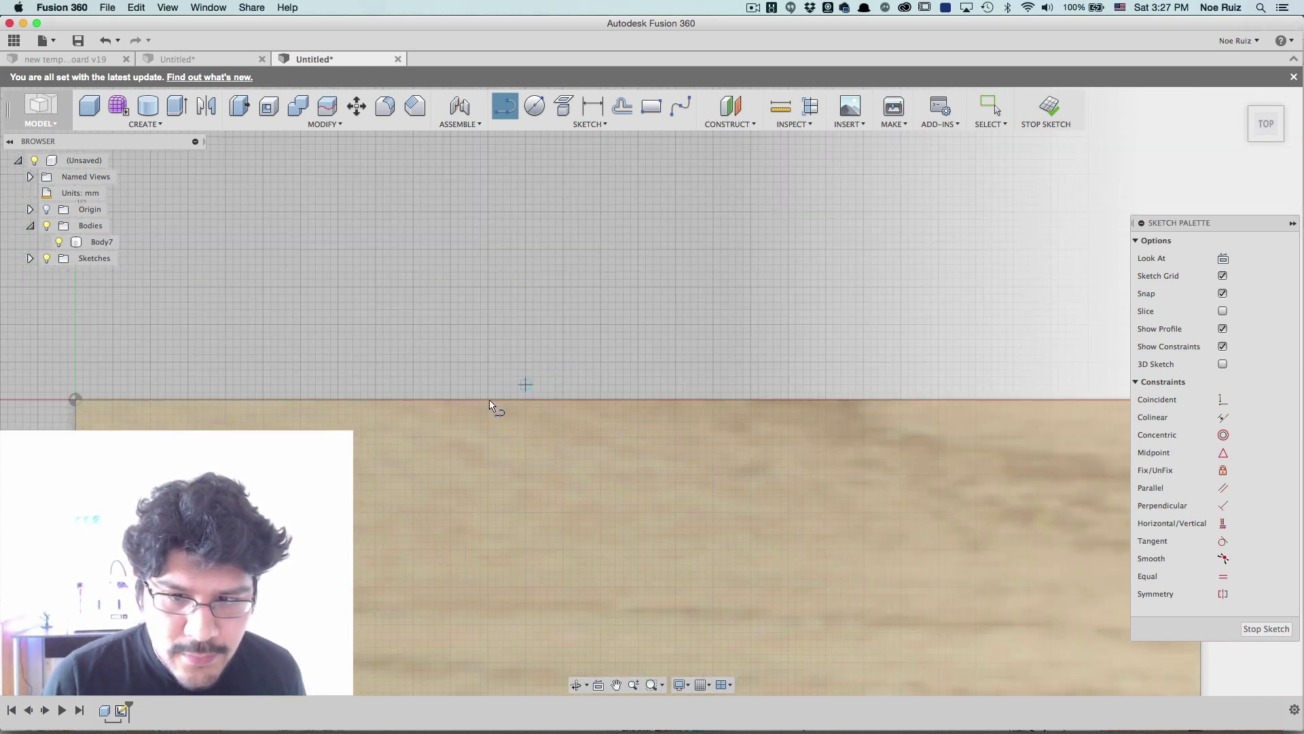
# Draw a 5 mm vertical line down from the top edge's midpoint
pyautogui.click(638, 399)
pyautogui.scroll(2, 638, 411)
pyautogui.write('3')
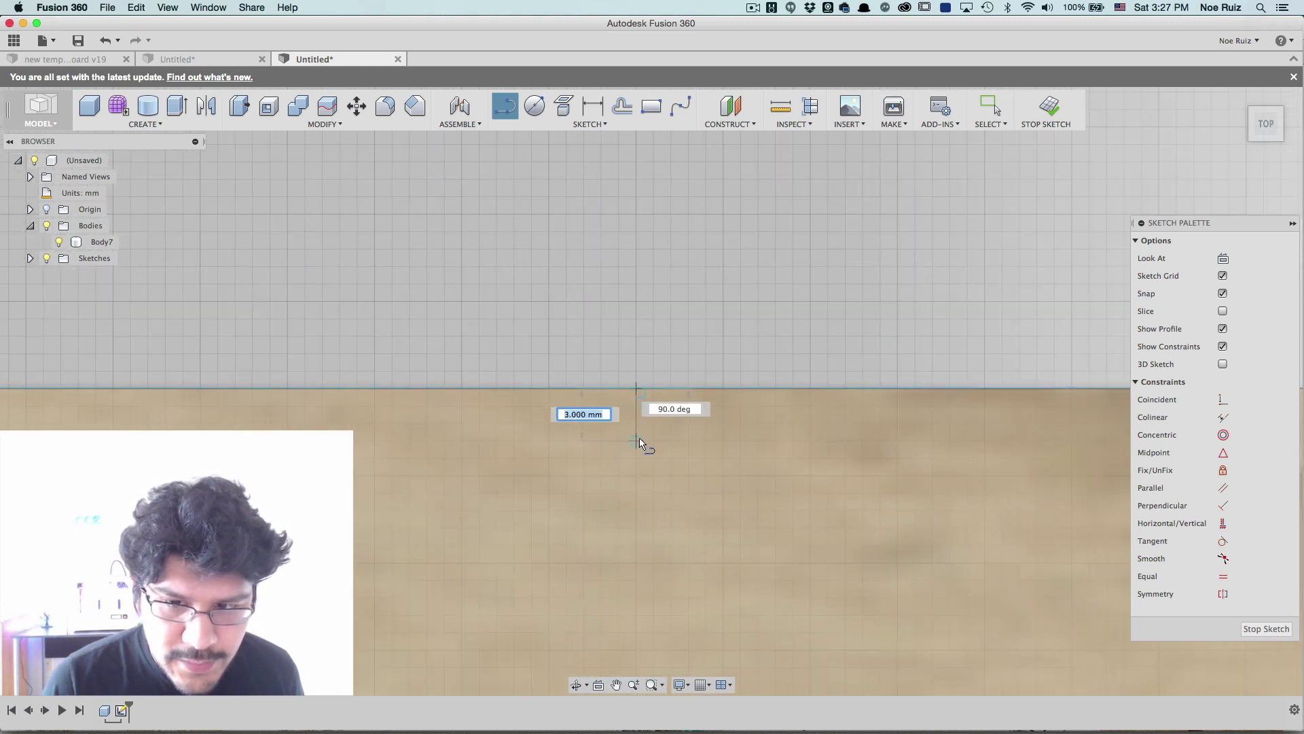
pyautogui.press('Tab')
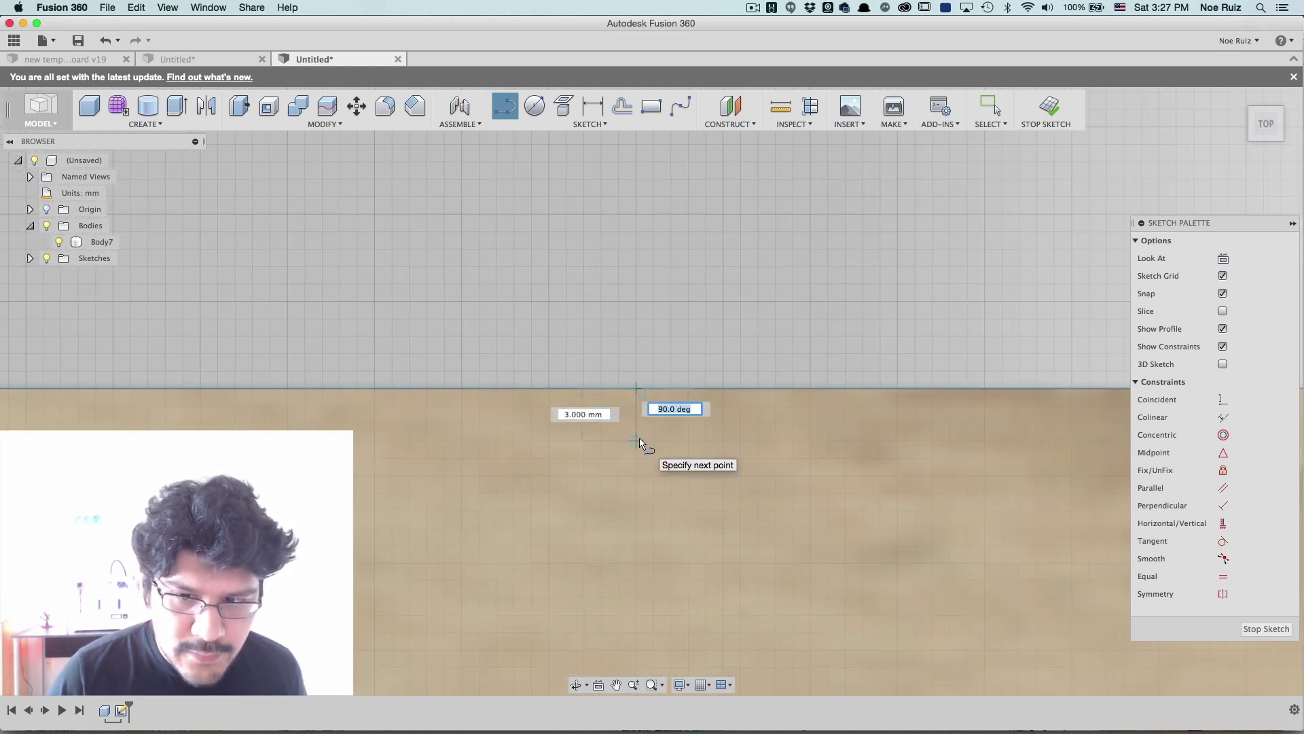
pyautogui.press('Tab')
pyautogui.write('5')
pyautogui.press('Tab')
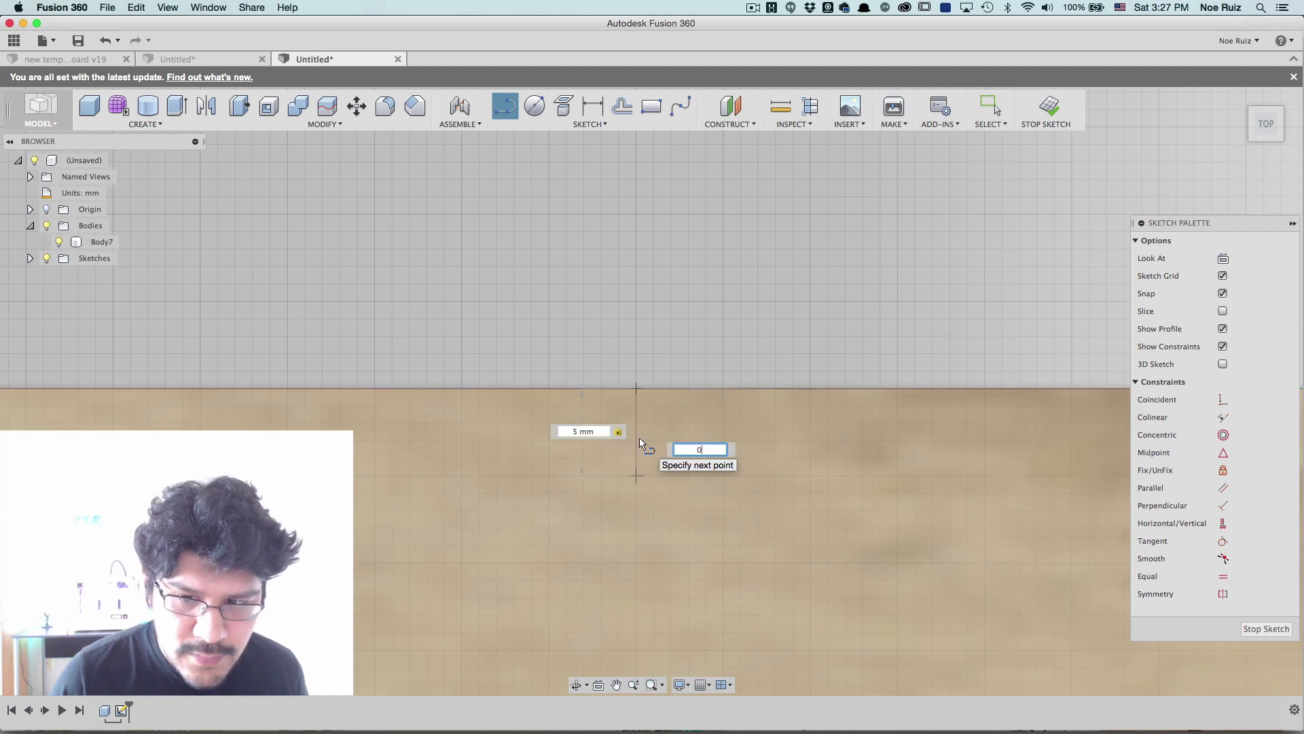
pyautogui.write('0')
pyautogui.press('Tab')
pyautogui.press('Tab')
pyautogui.press('Tab')
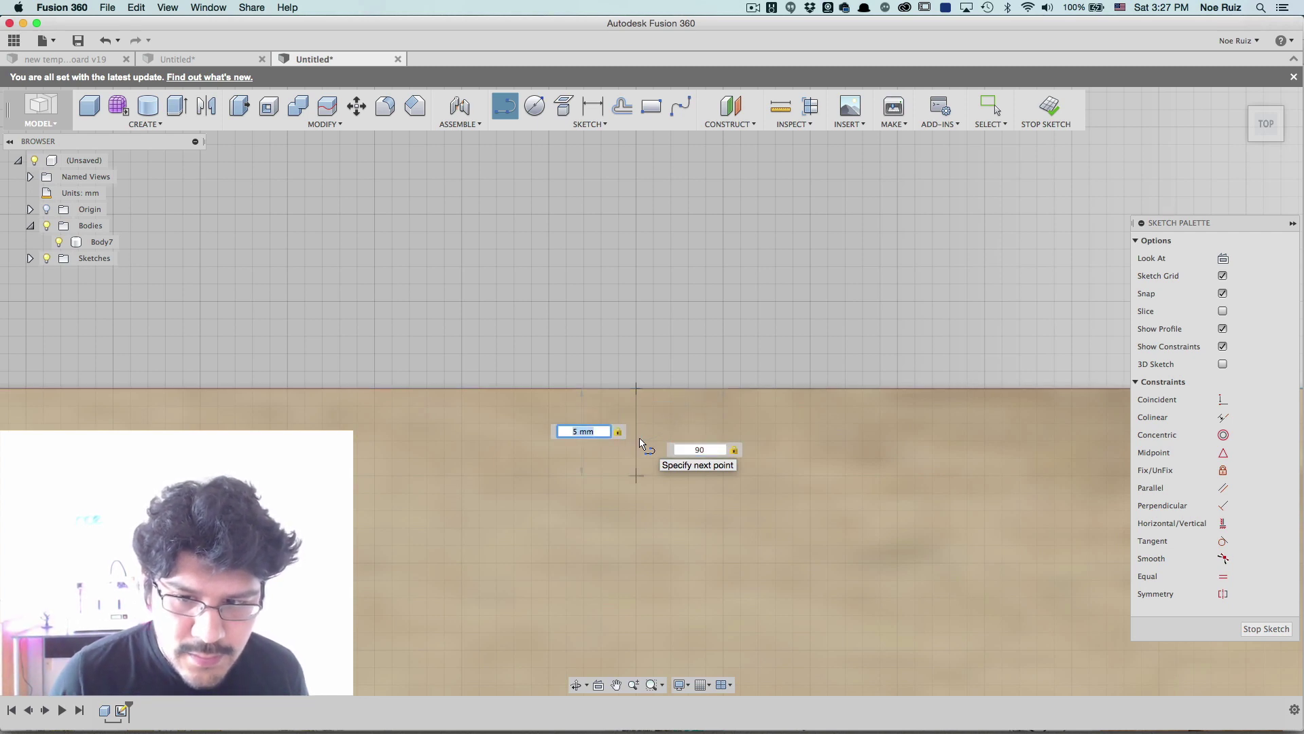
pyautogui.press('Return')
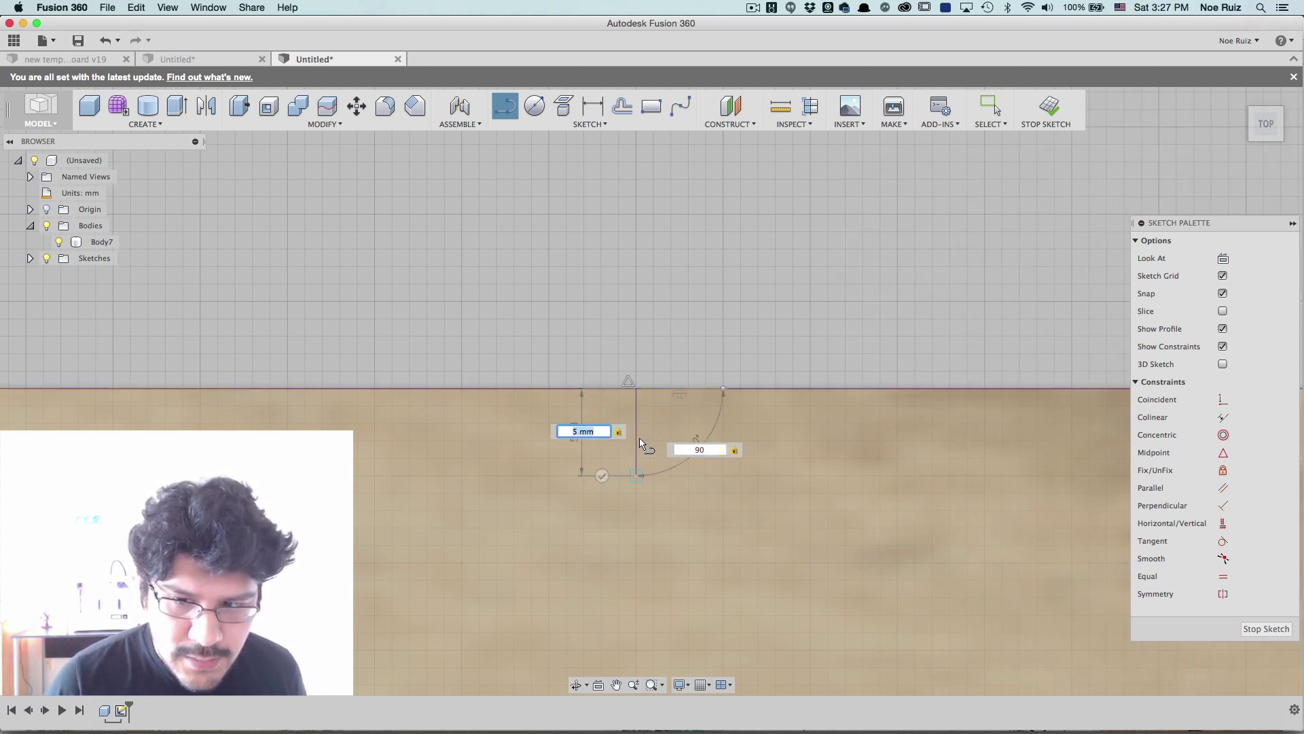
# Add a 90° arc, a vertical line down and a horizontal line back left
pyautogui.click(723, 476)
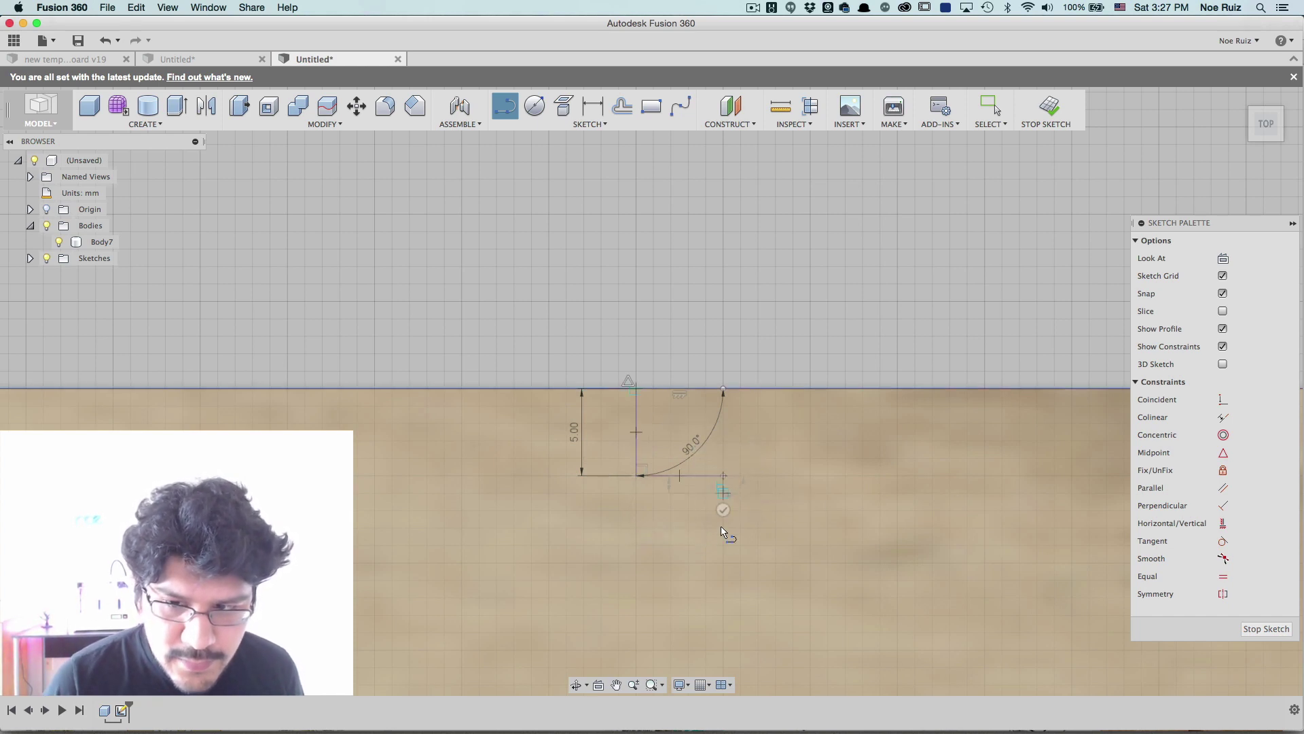
pyautogui.click(724, 563)
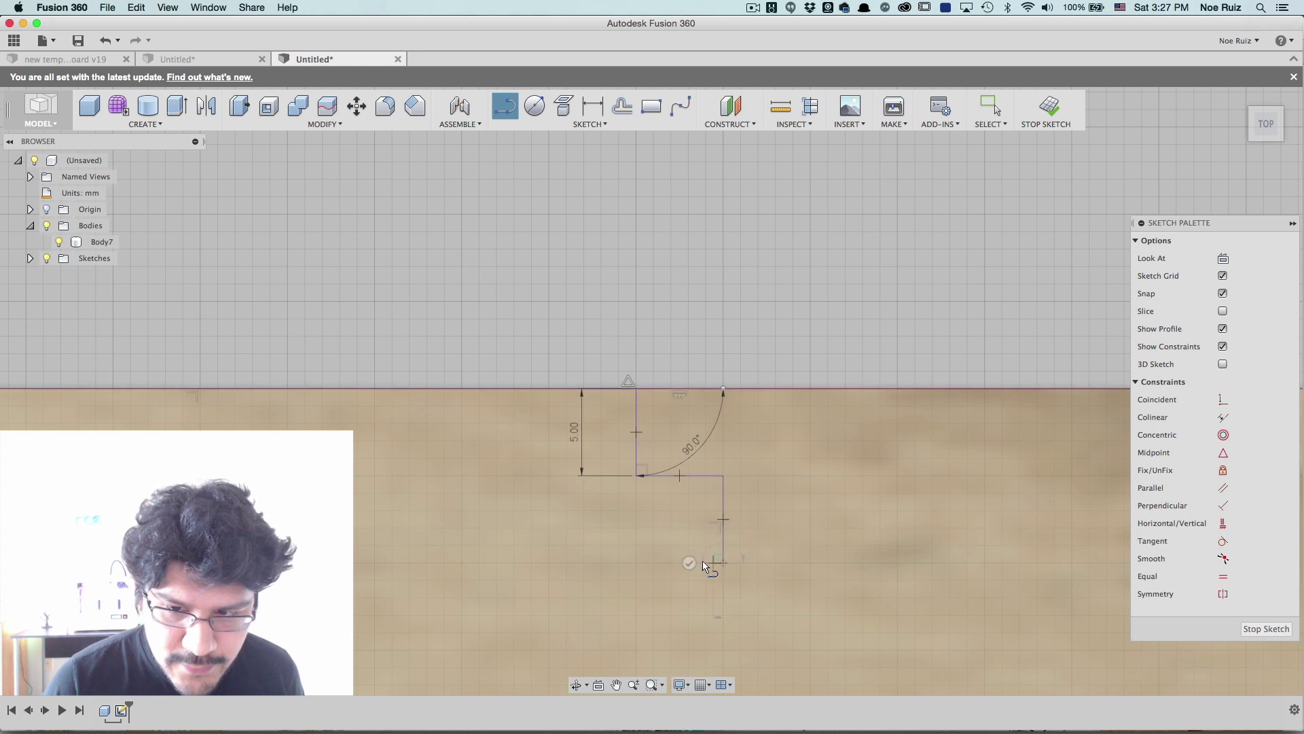
pyautogui.click(636, 566)
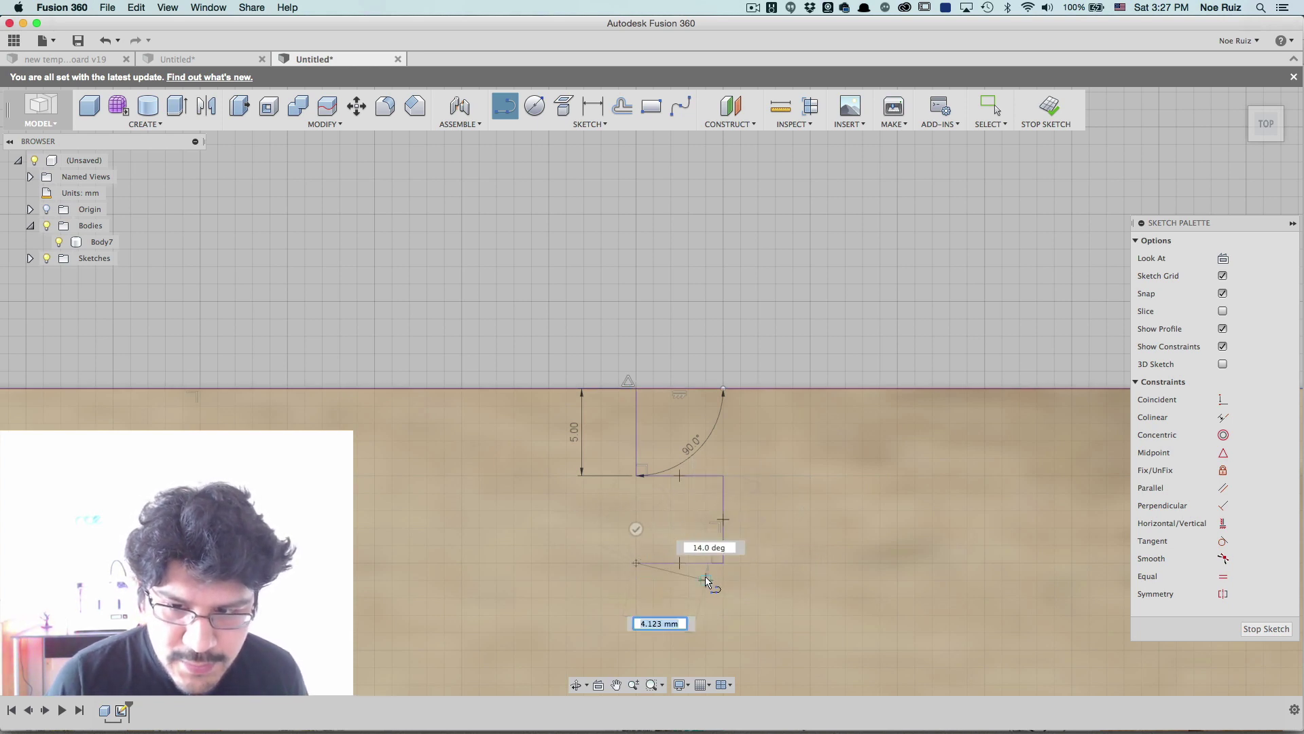
pyautogui.press('Escape')
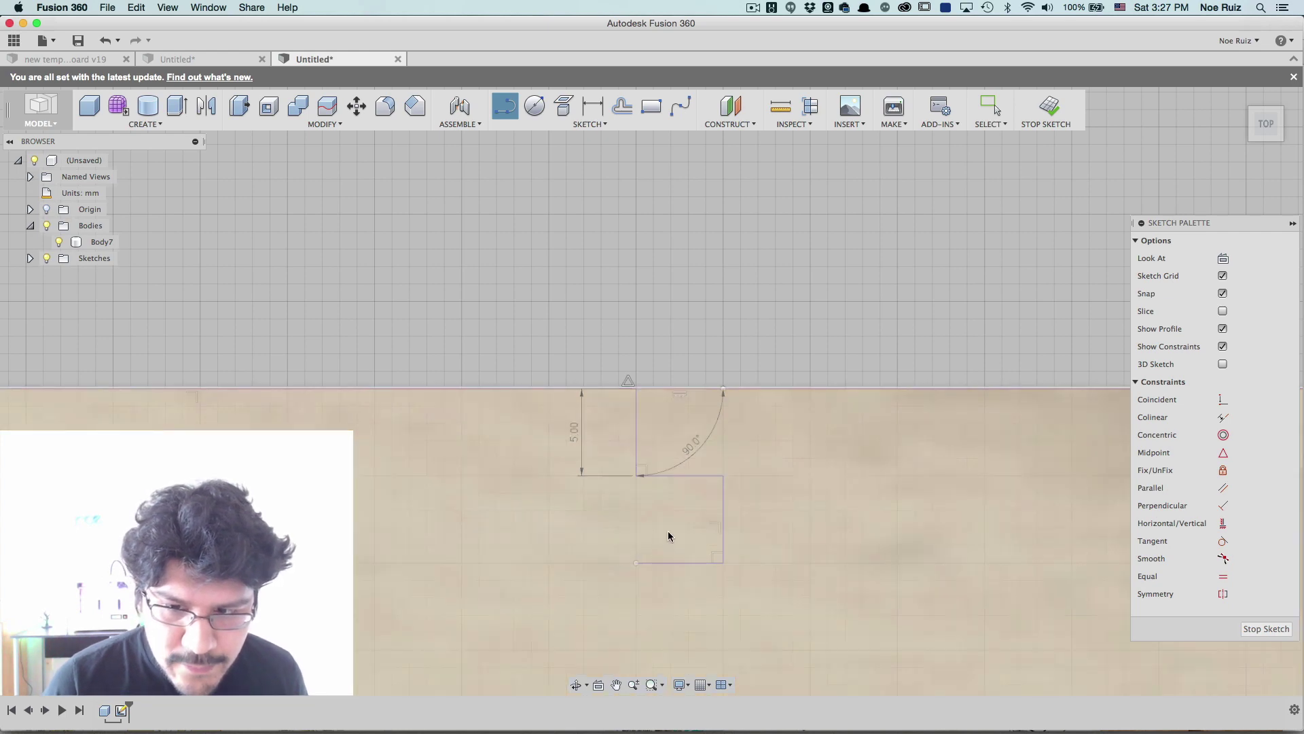
pyautogui.scroll(-3, 678, 384)
pyautogui.moveTo(678, 385); pyautogui.dragTo(687, 263, button='middle')
# Hide Body7 in the Browser so only the corner sketch profile remains visible
pyautogui.scroll(3, 672, 285)
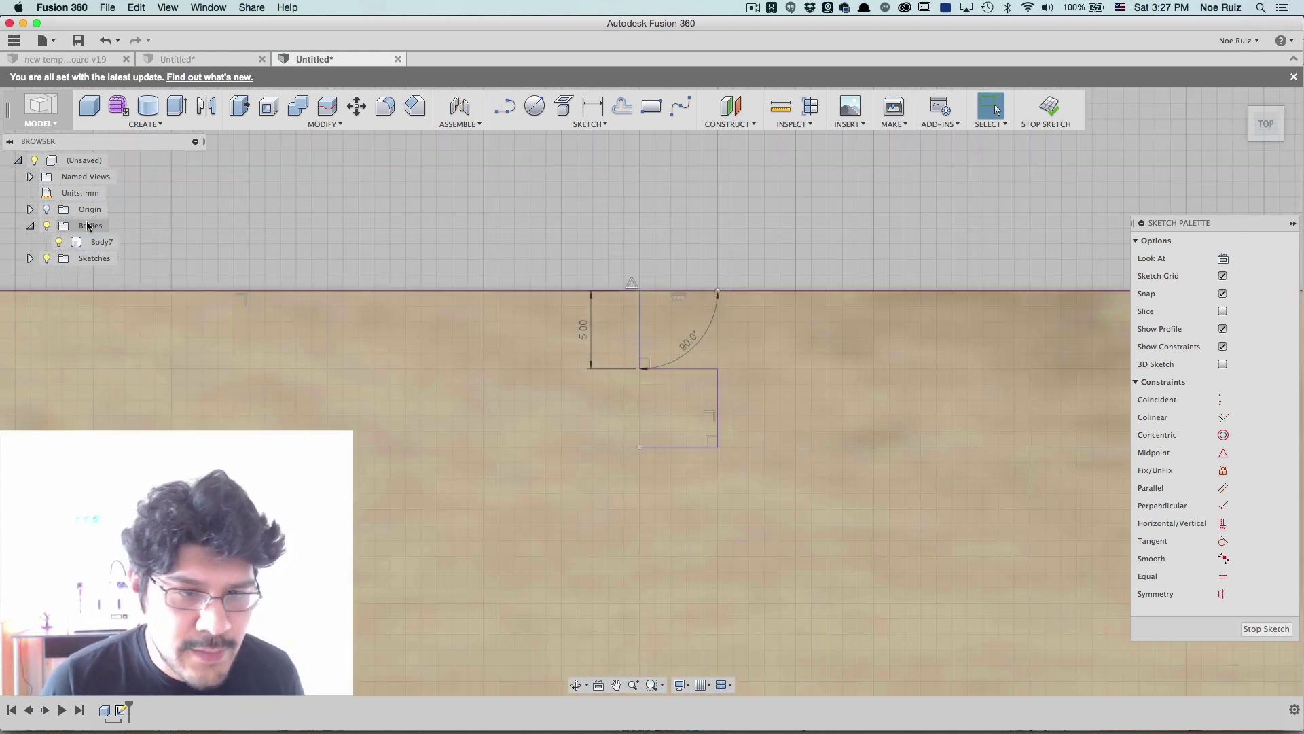
pyautogui.scroll(1, 840, 296)
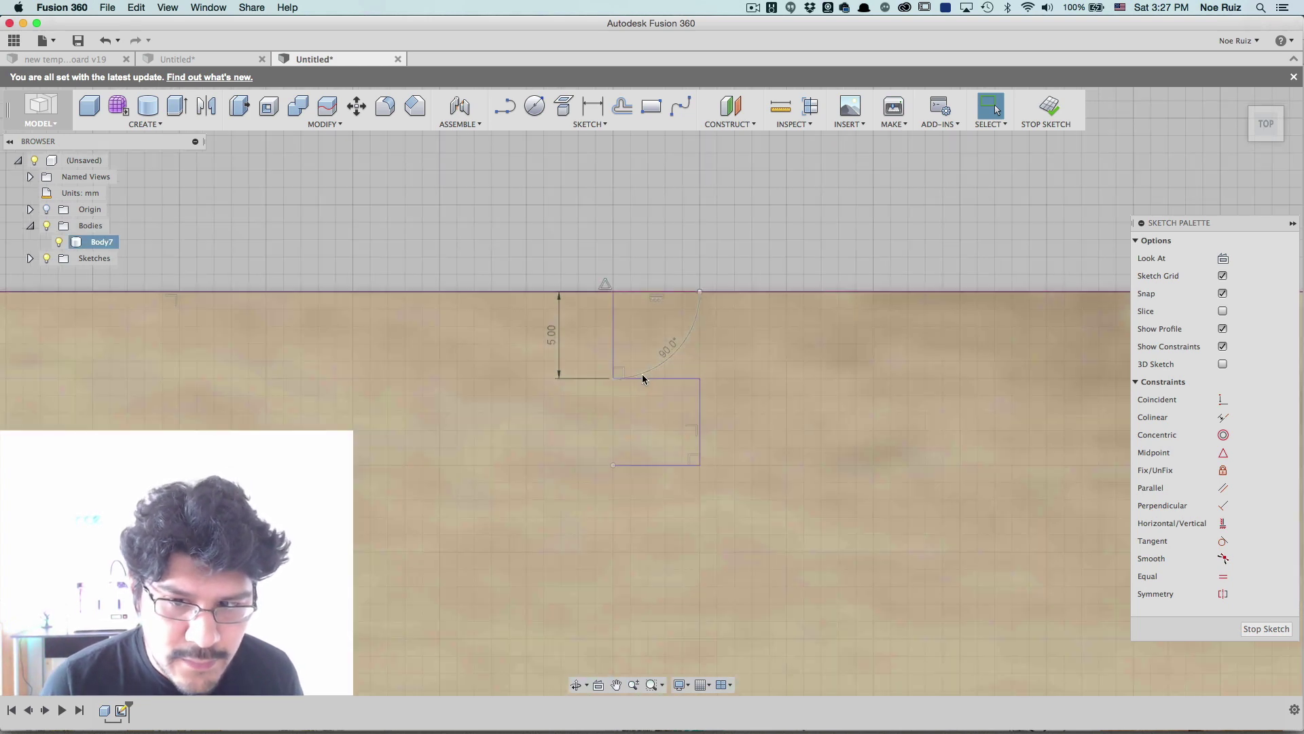
pyautogui.scroll(2, 618, 375)
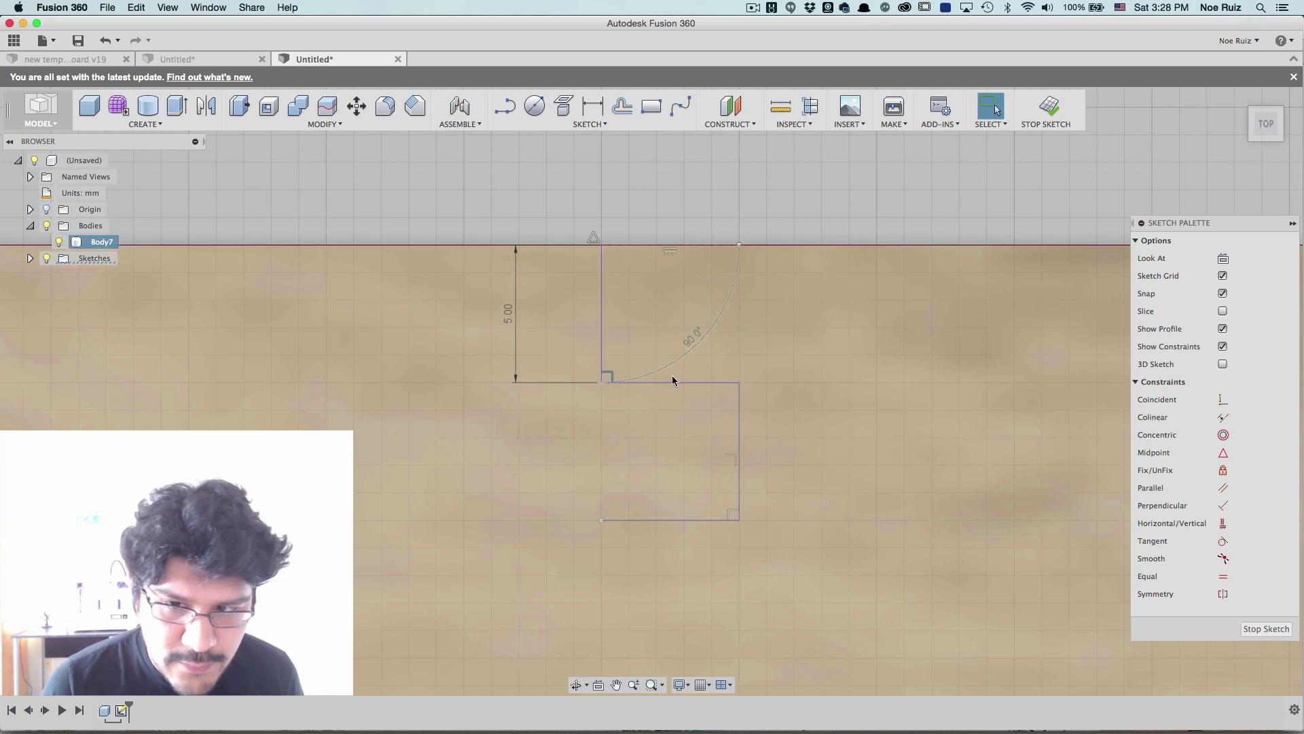
pyautogui.scroll(-2, 681, 349)
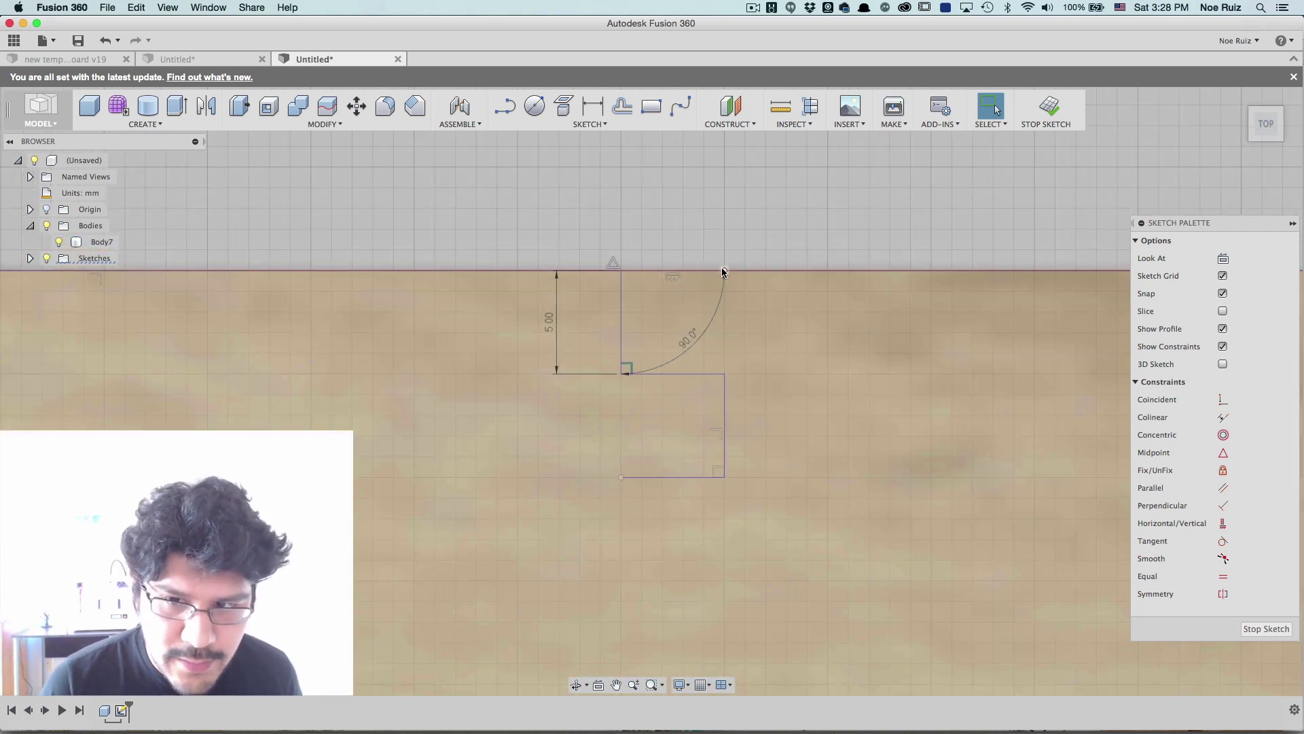
pyautogui.scroll(1, 724, 272)
pyautogui.scroll(-1, 700, 421)
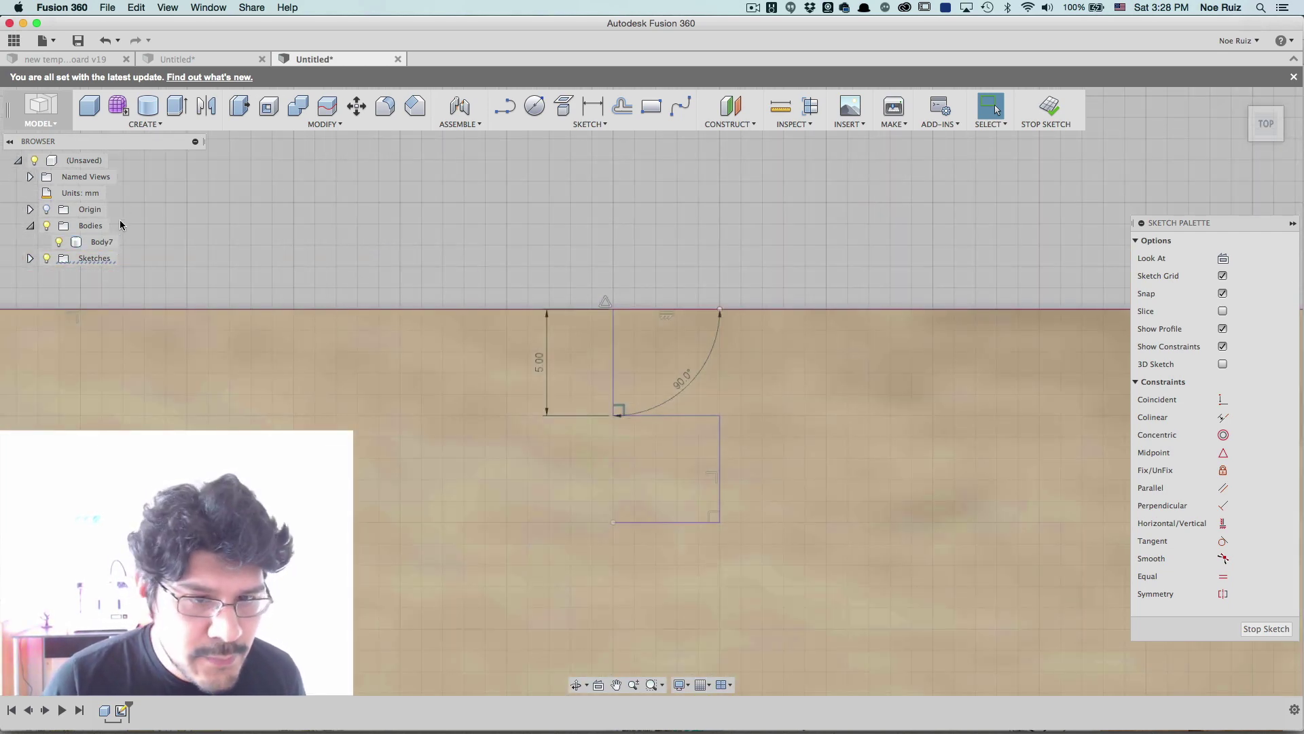
pyautogui.click(59, 242)
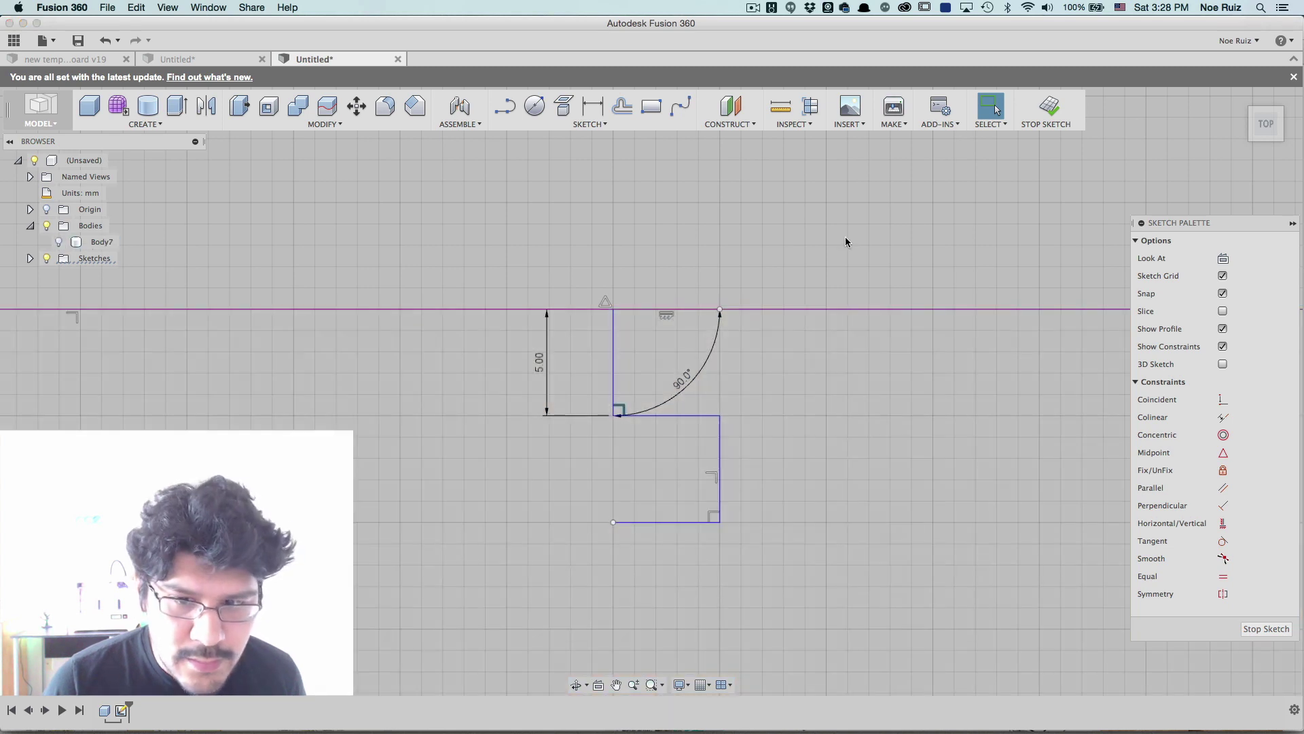
# Dimension the sketch's top line to 5 mm
pyautogui.click(593, 106)
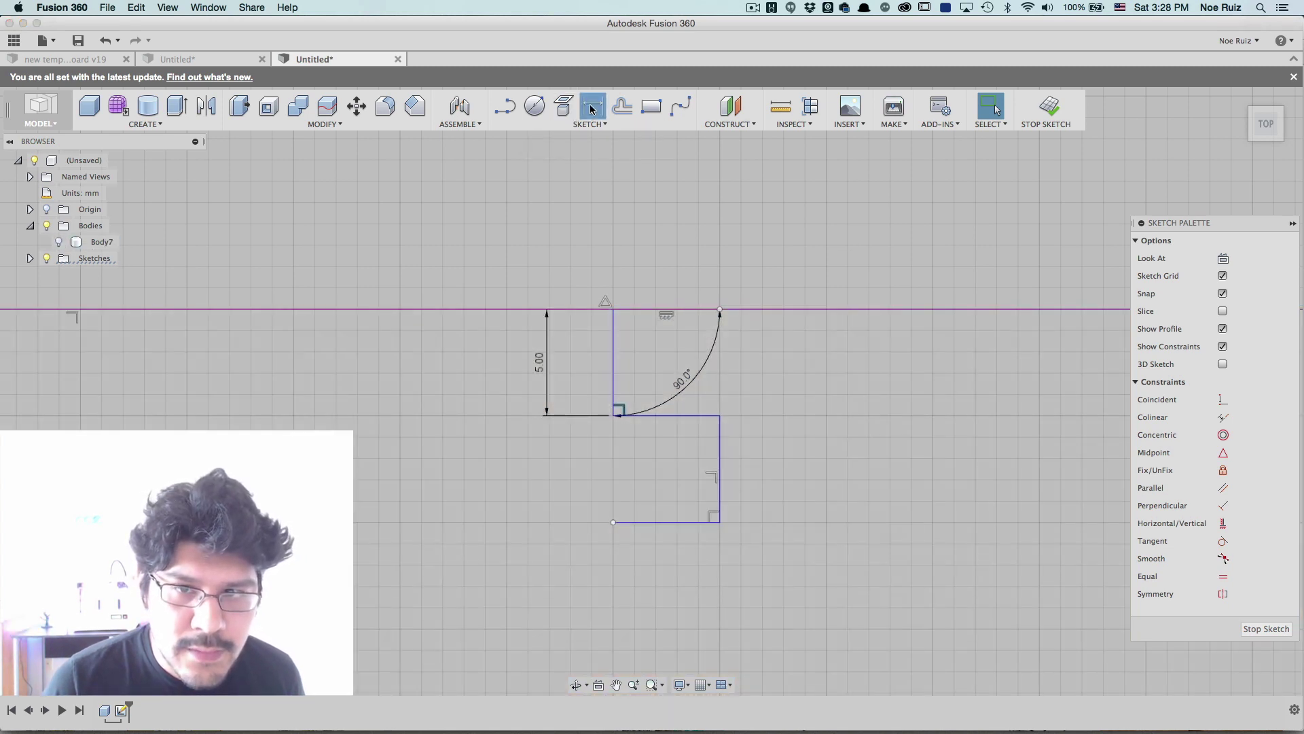
pyautogui.click(681, 416)
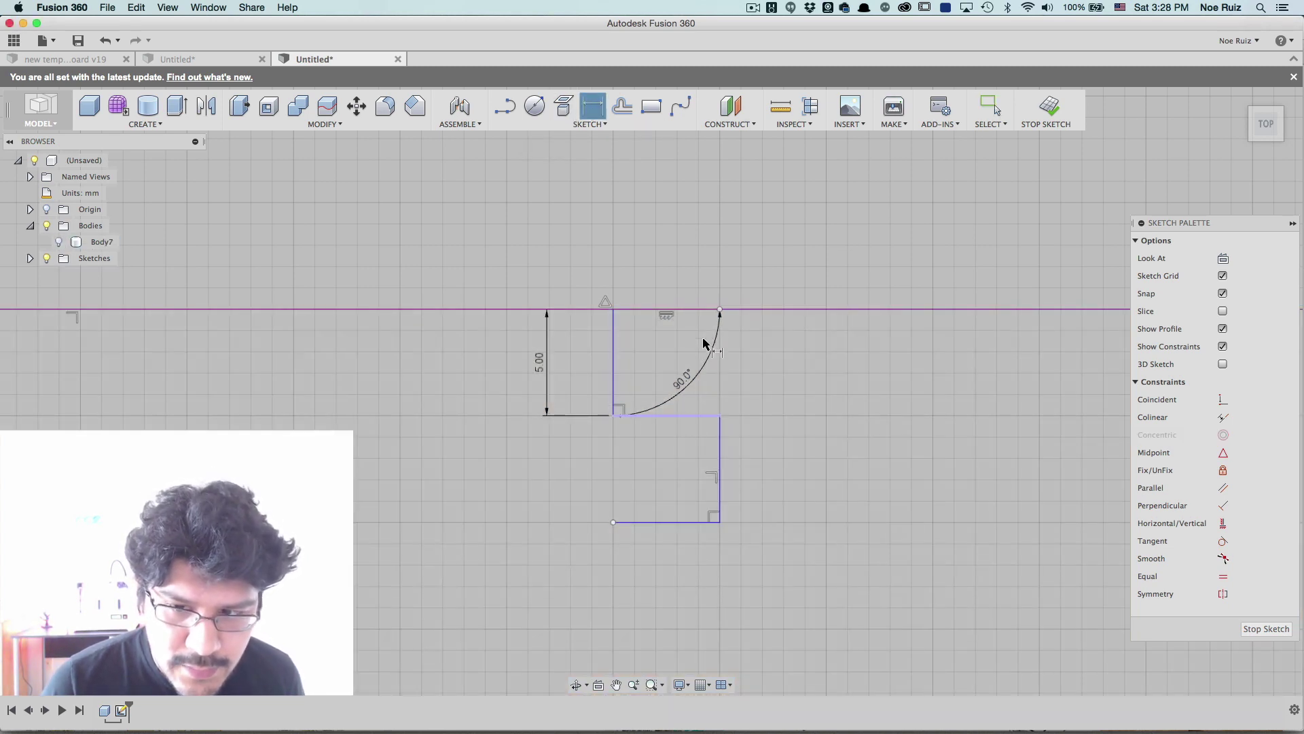
pyautogui.click(710, 255)
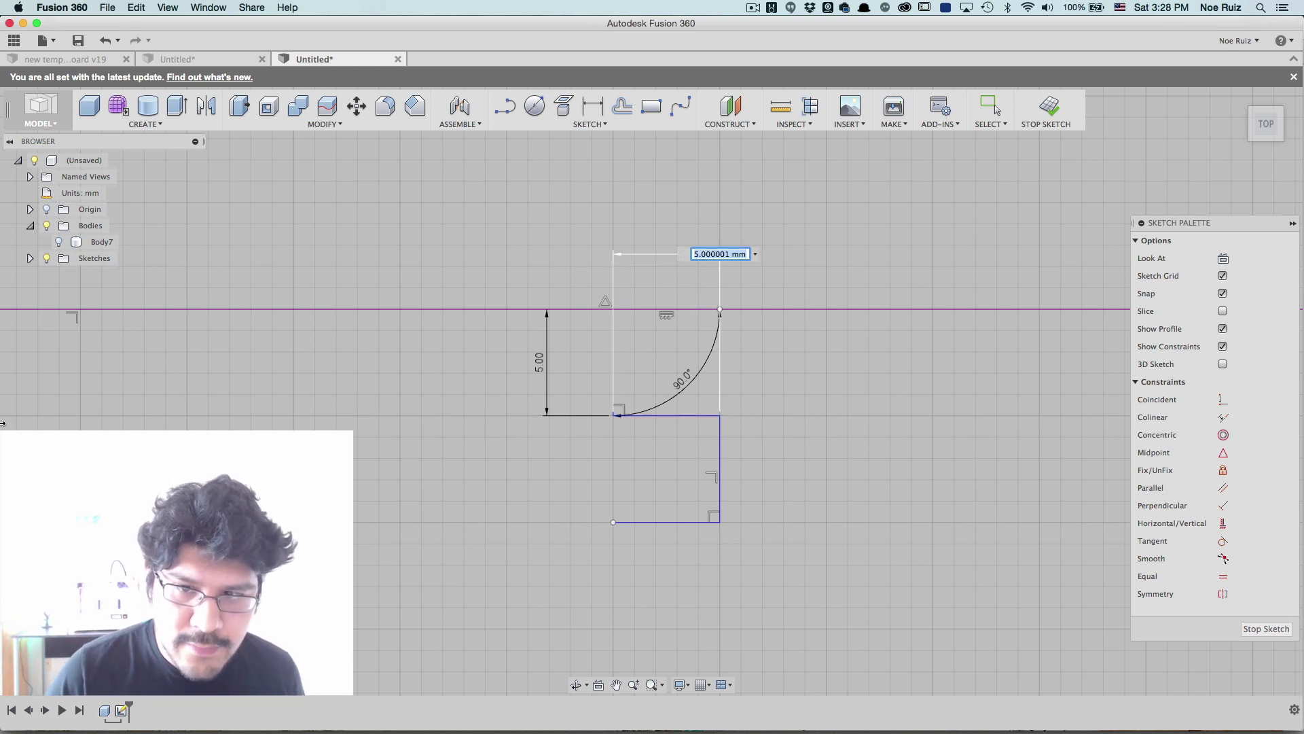
pyautogui.write('5')
pyautogui.press('Return')
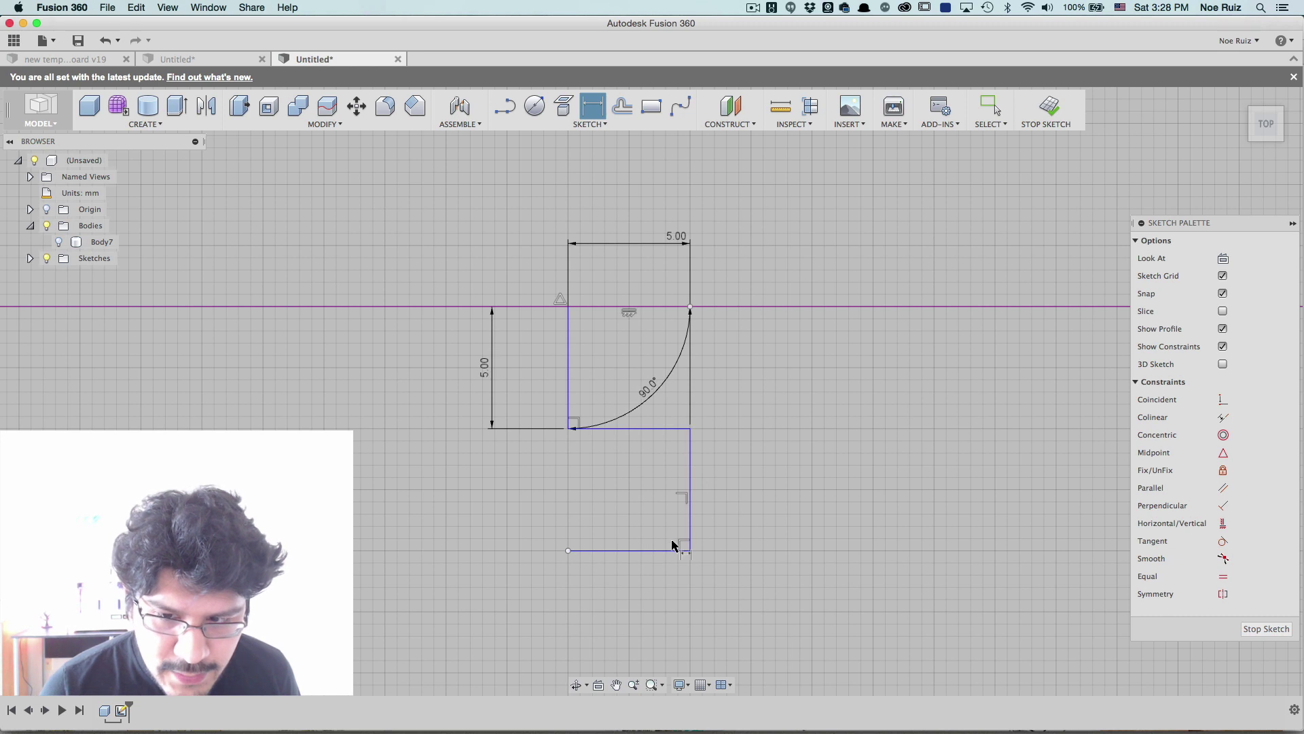
pyautogui.press('Escape')
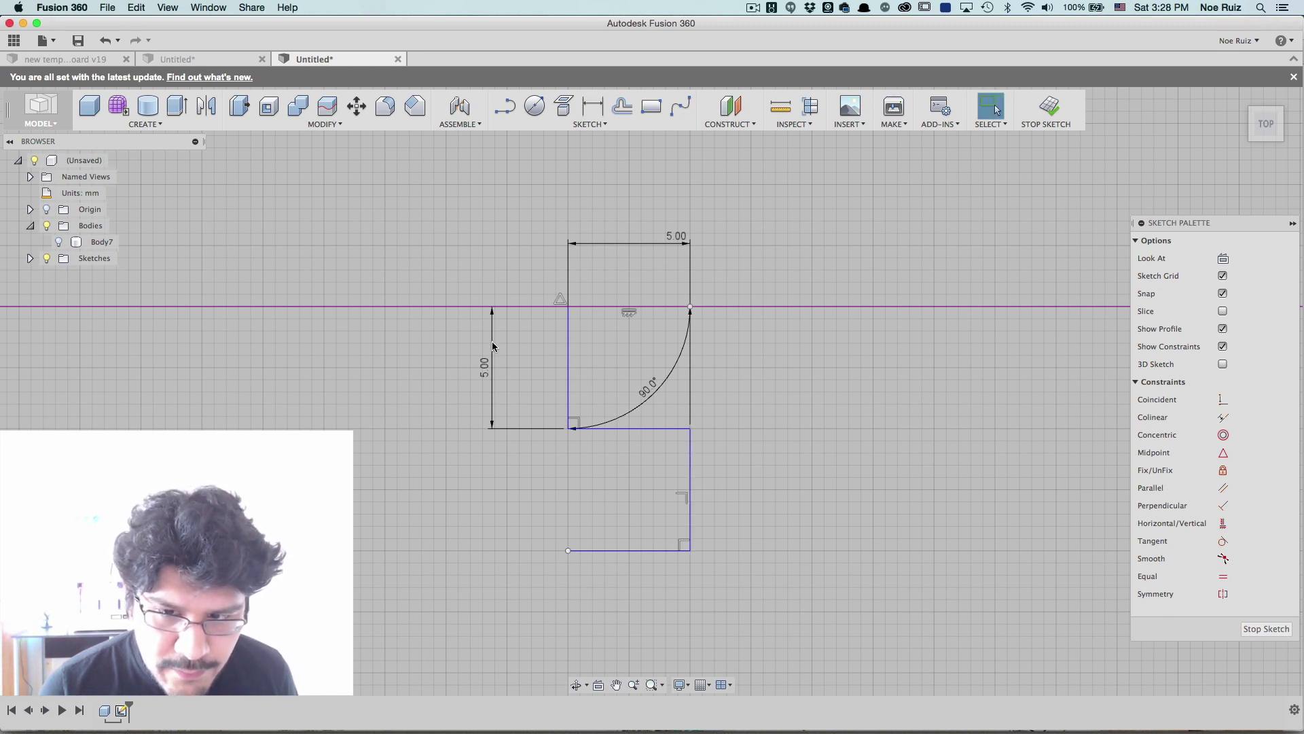
# Make the two vertical lines equal, and the middle, bottom and top lines equal
pyautogui.click(1224, 576)
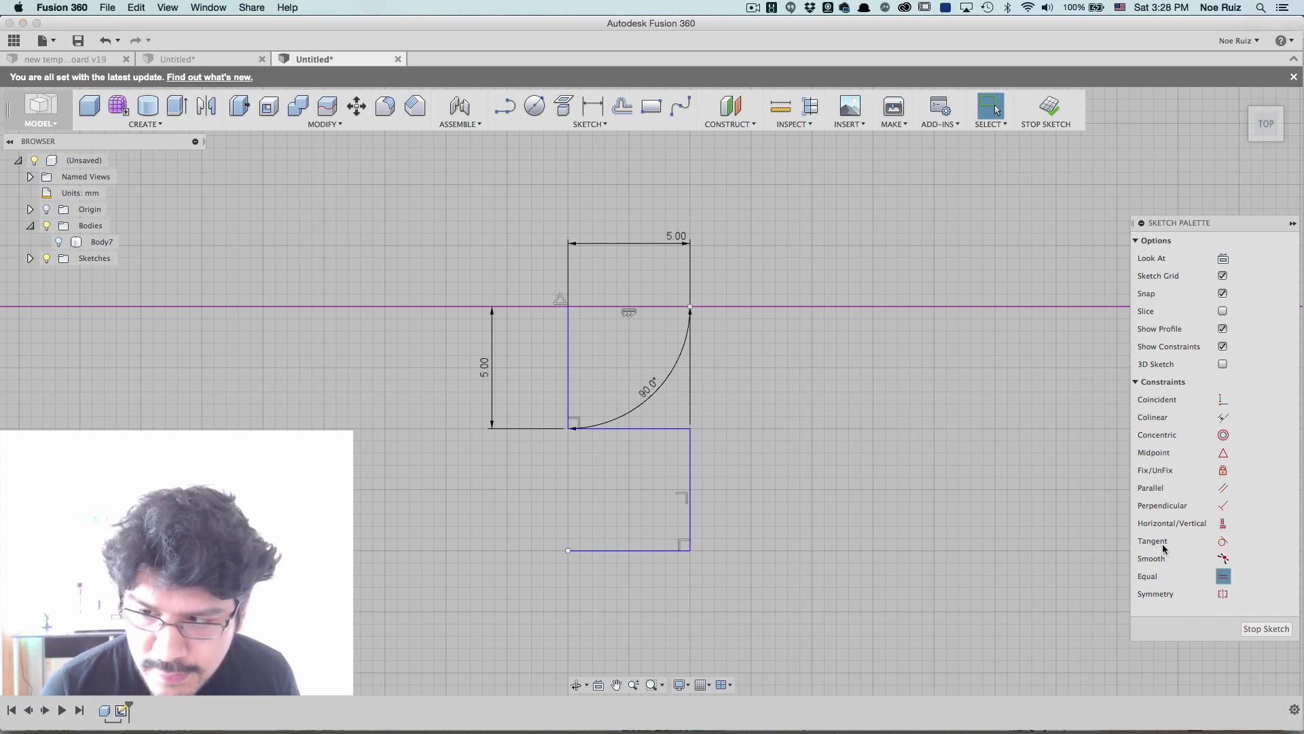
pyautogui.click(569, 352)
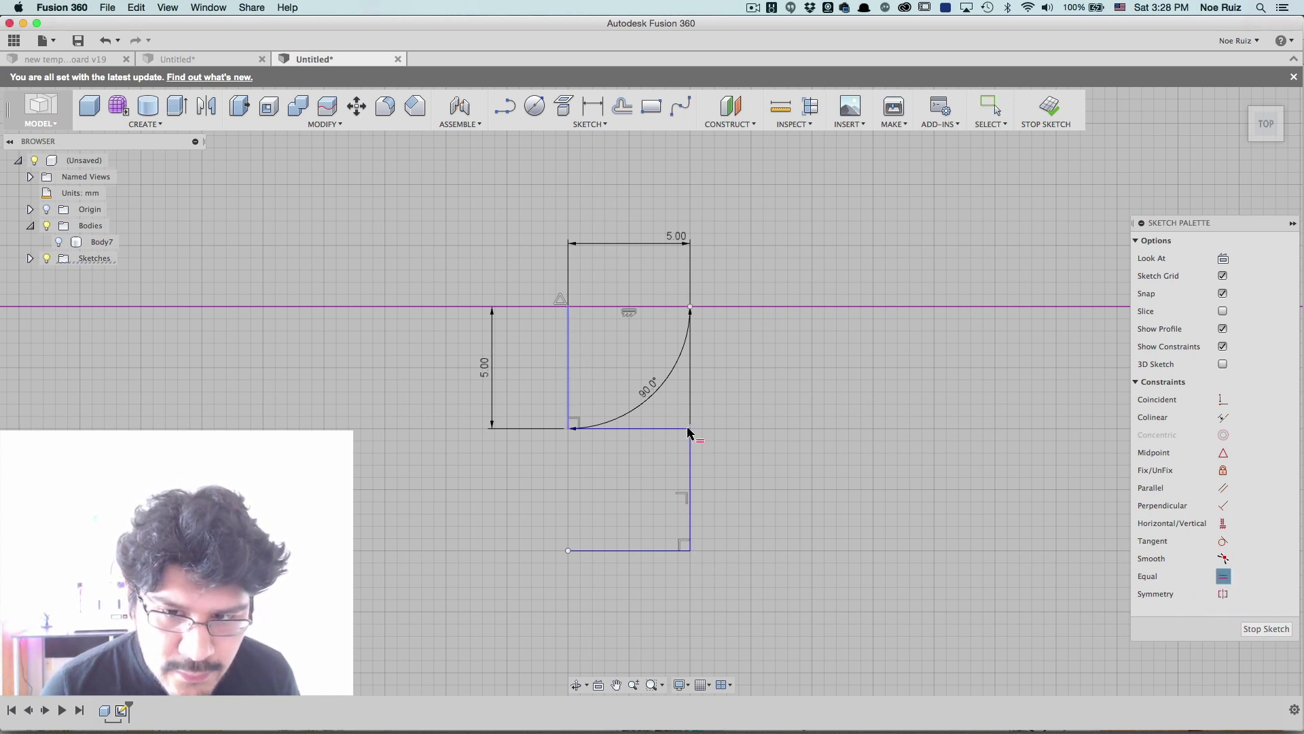
pyautogui.click(690, 469)
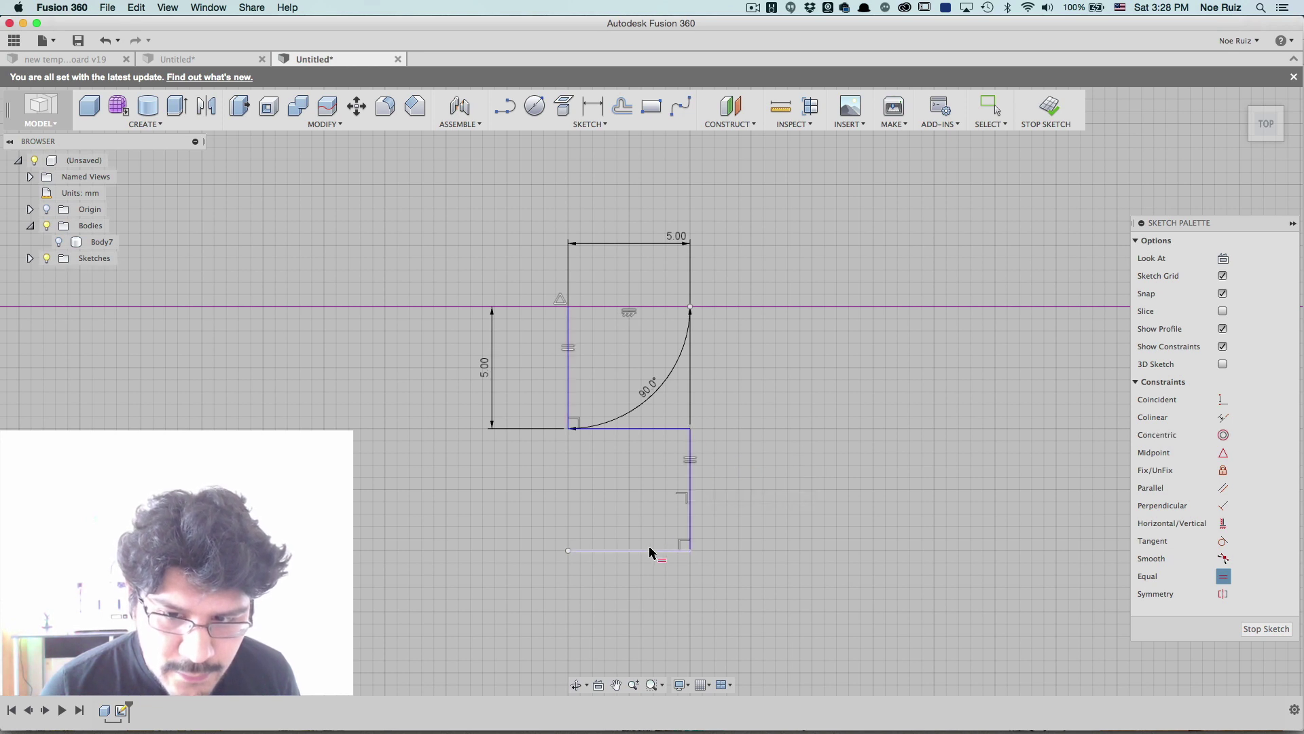
pyautogui.click(645, 429)
pyautogui.click(639, 552)
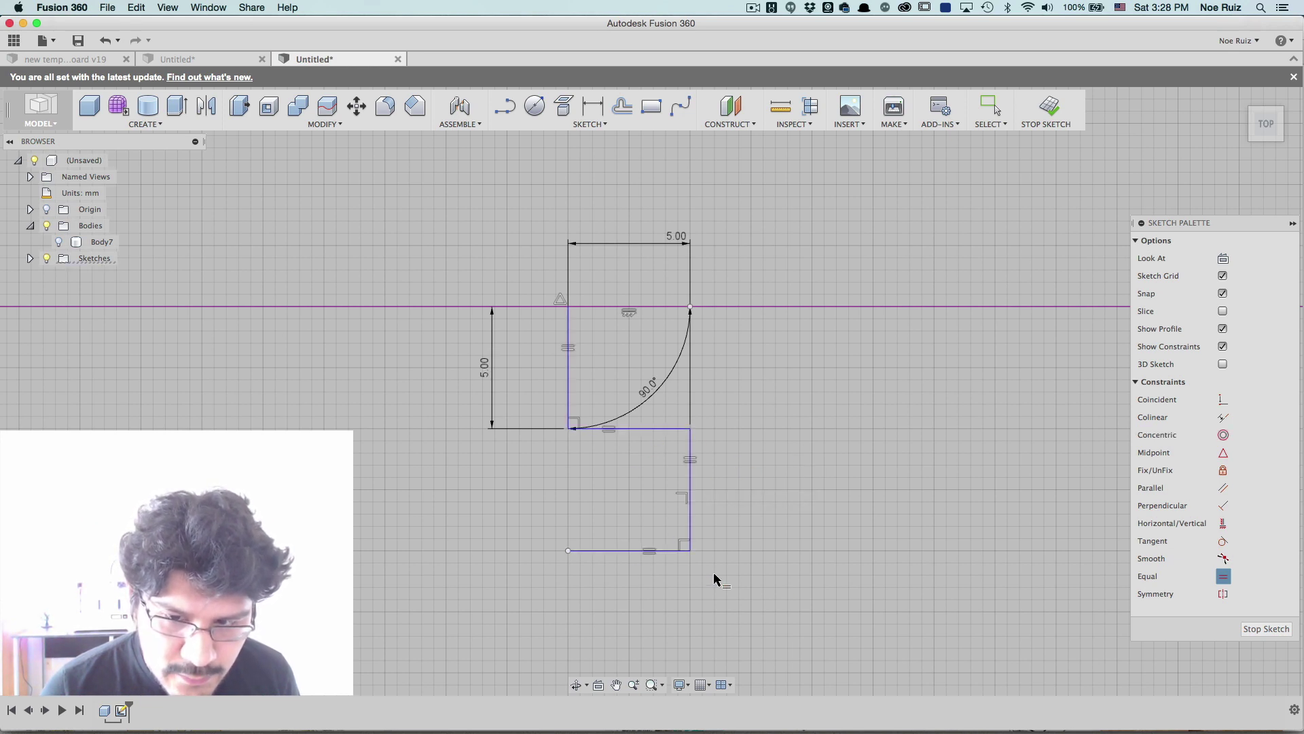
pyautogui.click(628, 311)
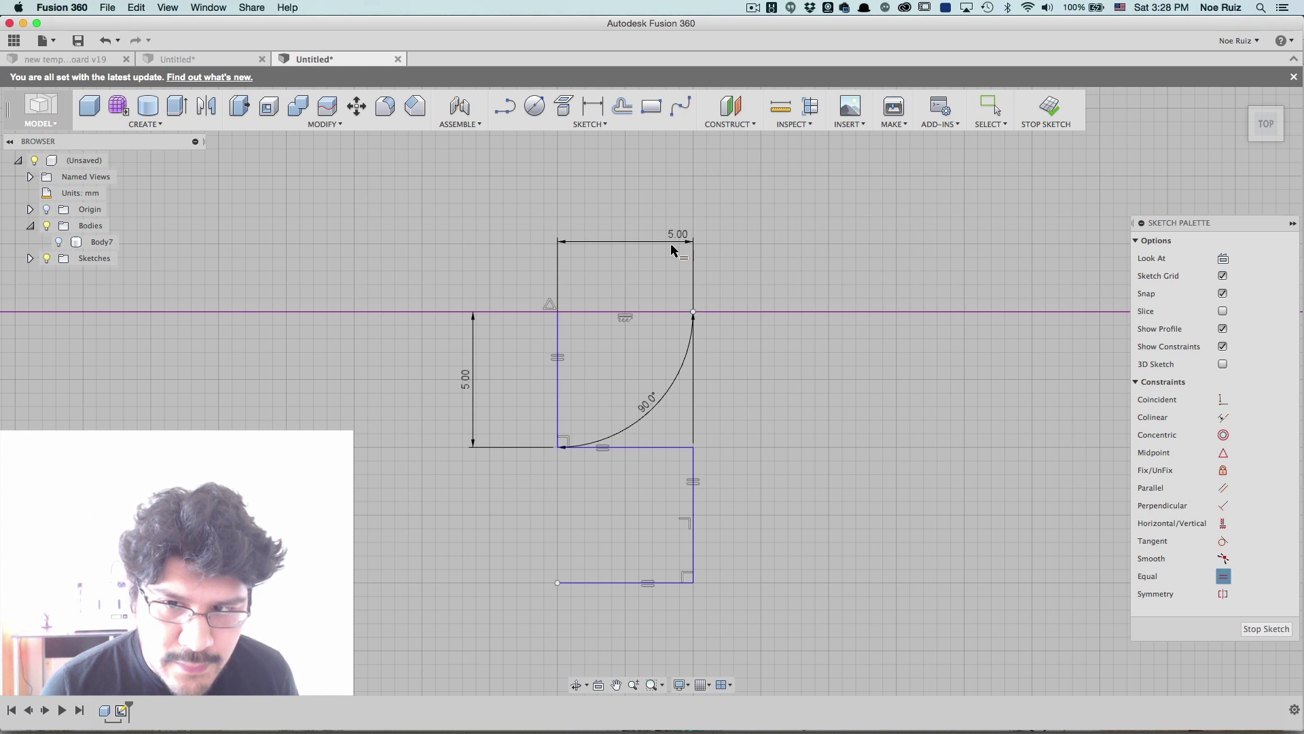
pyautogui.press('Escape')
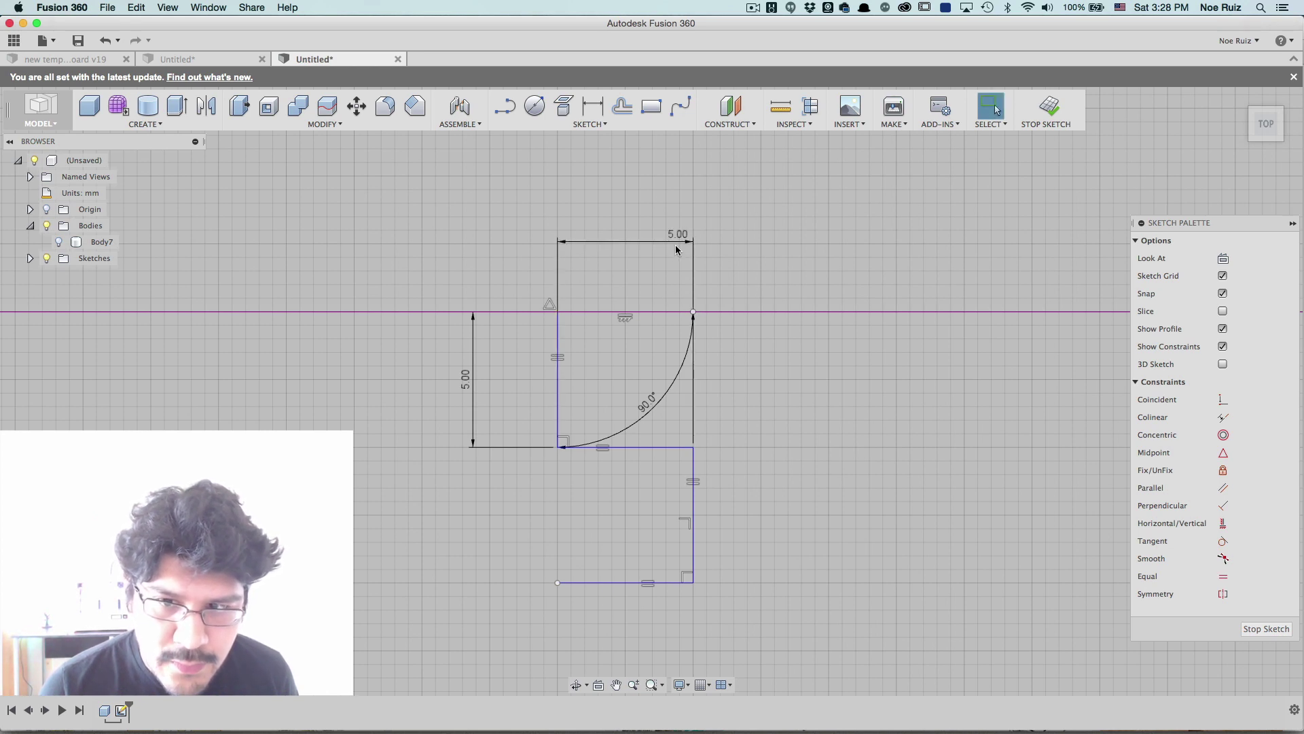
pyautogui.doubleClick(677, 238)
pyautogui.press('Return')
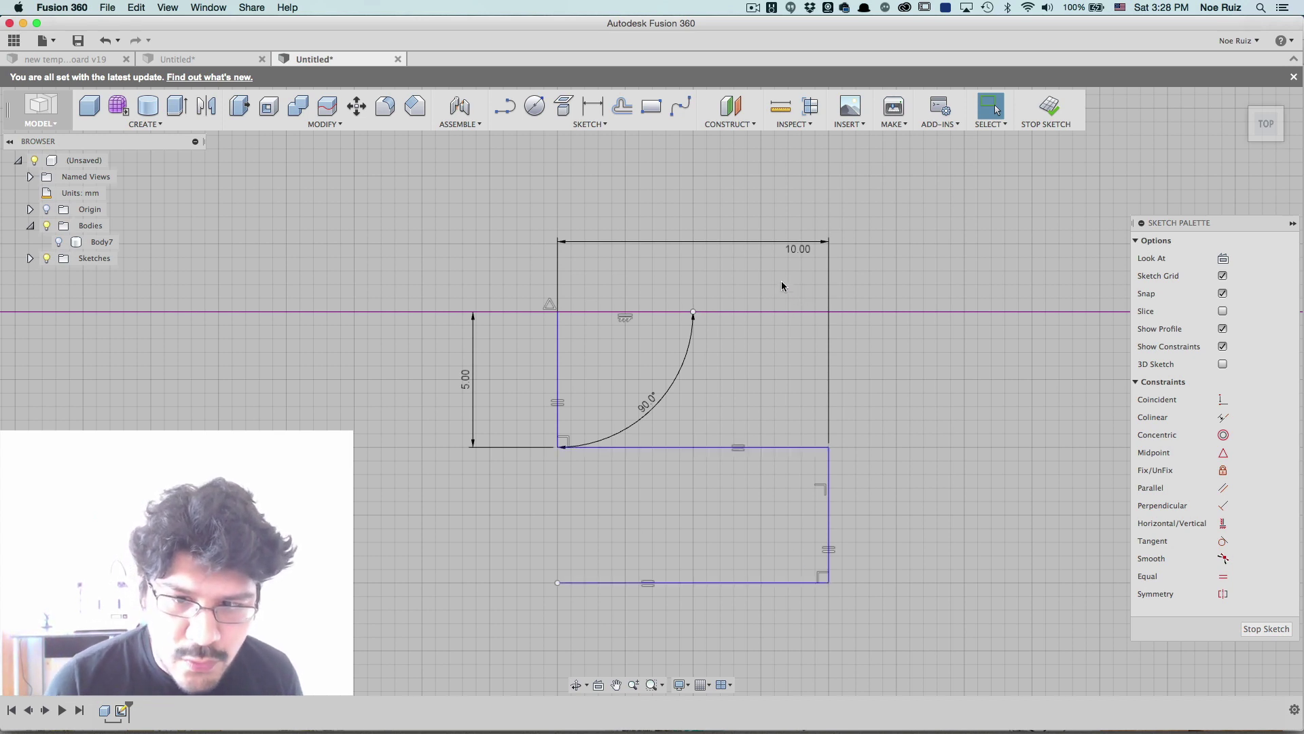
pyautogui.press('super+z')
pyautogui.scroll(-3, 582, 417)
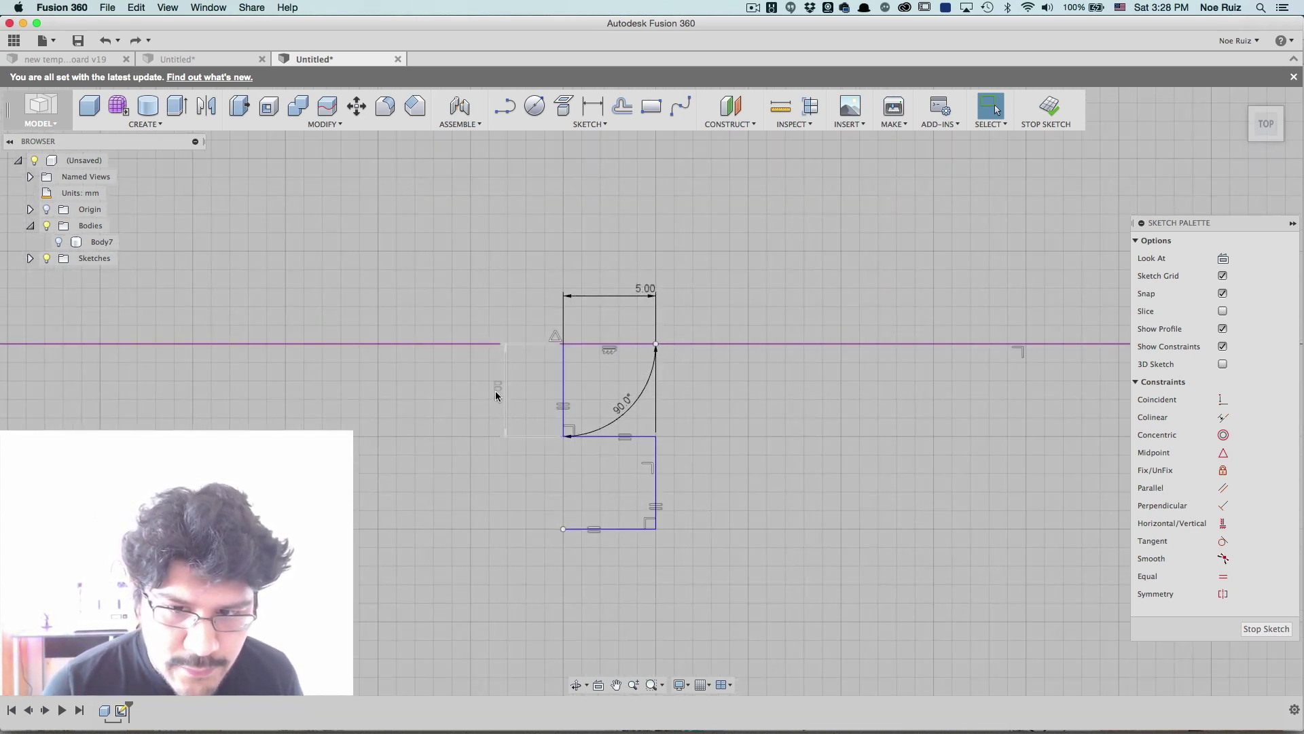
pyautogui.doubleClick(500, 389)
pyautogui.write('10')
pyautogui.press('Return')
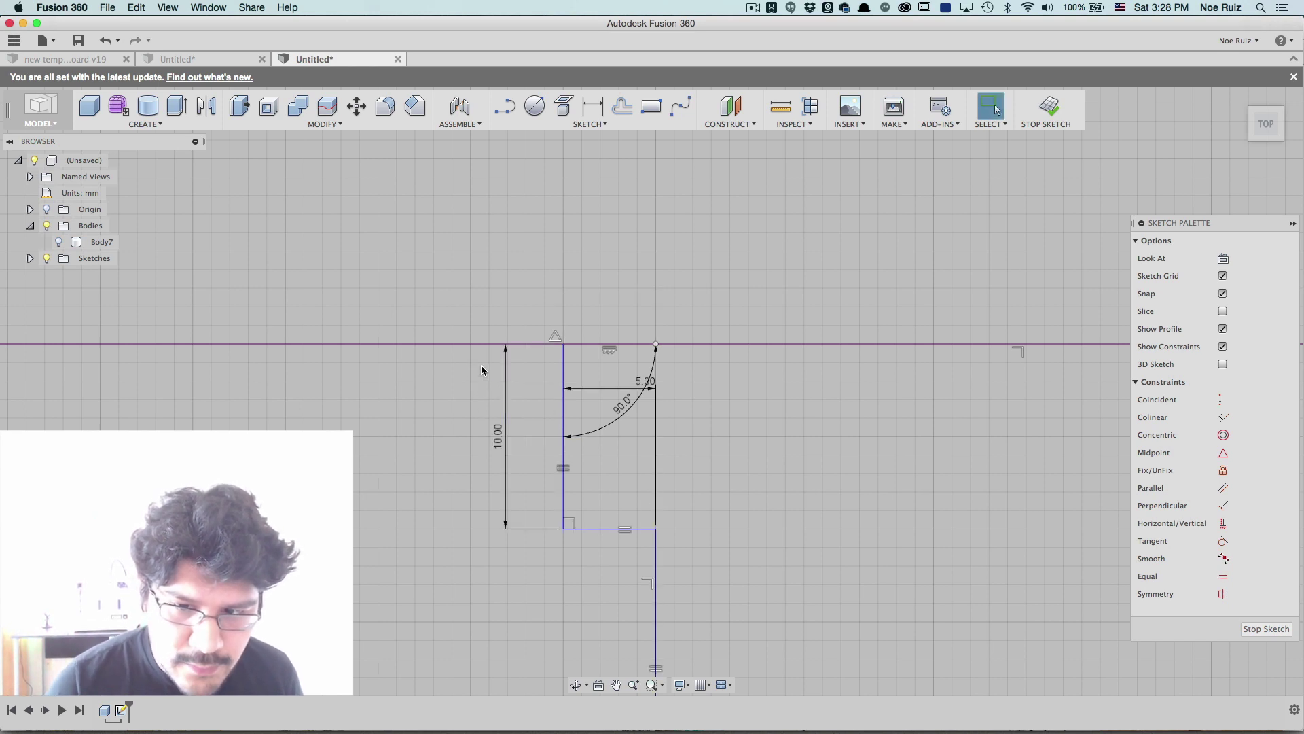
pyautogui.scroll(-3, 537, 392)
pyautogui.press('super+z')
pyautogui.scroll(5, 580, 390)
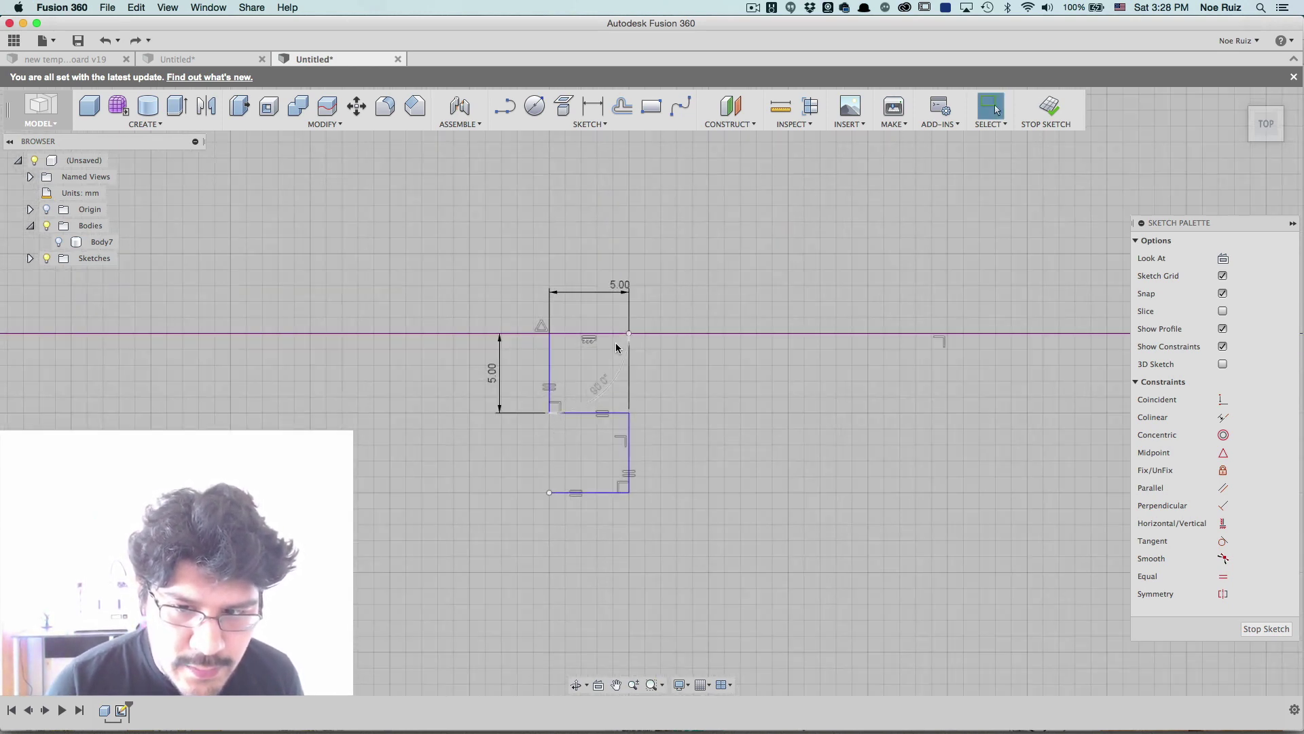
pyautogui.scroll(-4, 631, 415)
pyautogui.moveTo(632, 415); pyautogui.dragTo(659, 359, button='middle')
pyautogui.scroll(-2, 659, 359)
pyautogui.scroll(3, 659, 359)
pyautogui.scroll(4, 639, 286)
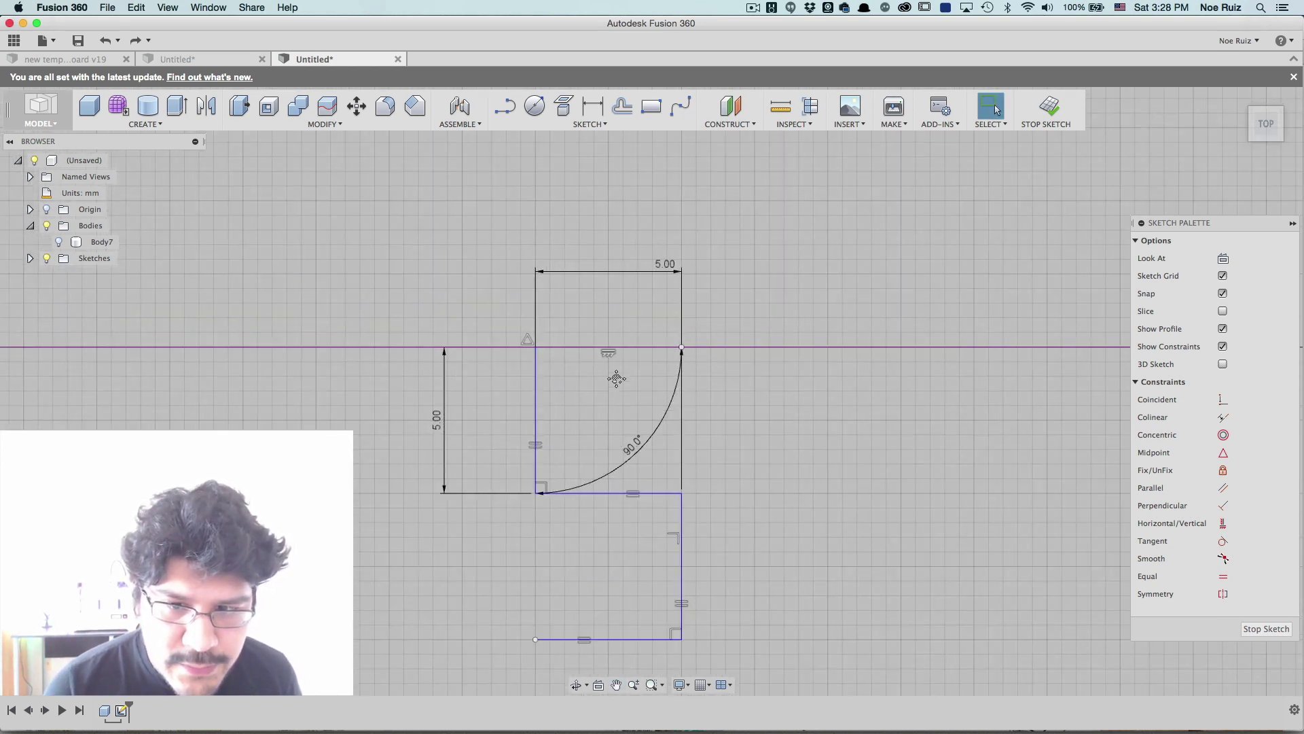
pyautogui.scroll(-3, 615, 376)
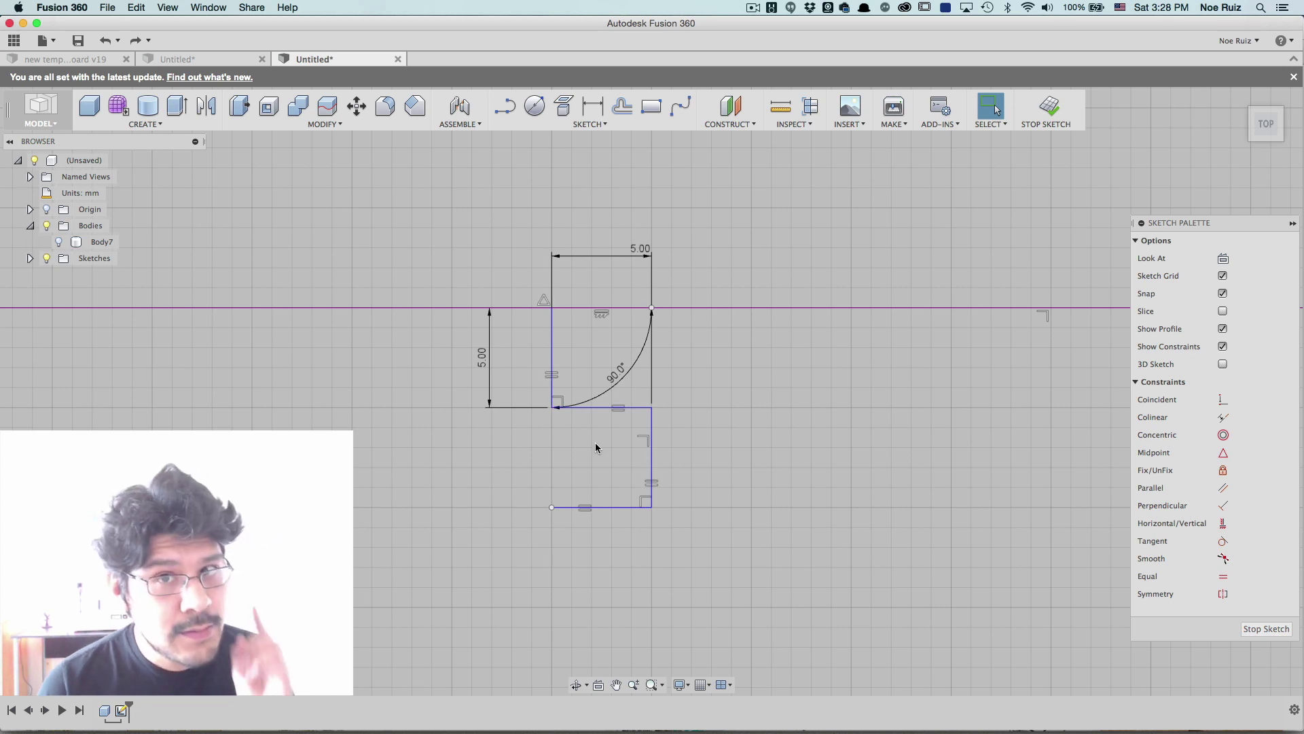
# Start a rectangular sketch pattern and select the notch's two vertical and two horizontal lines
pyautogui.click(590, 124)
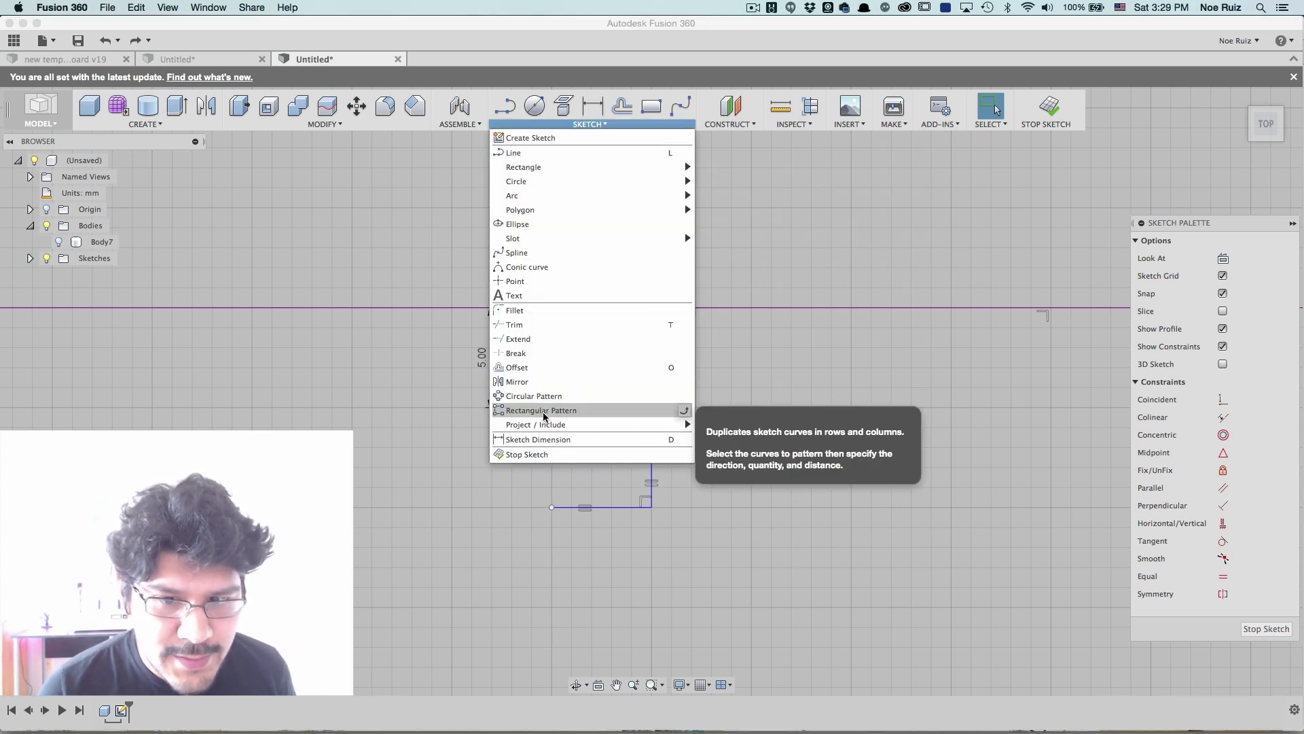
pyautogui.click(524, 411)
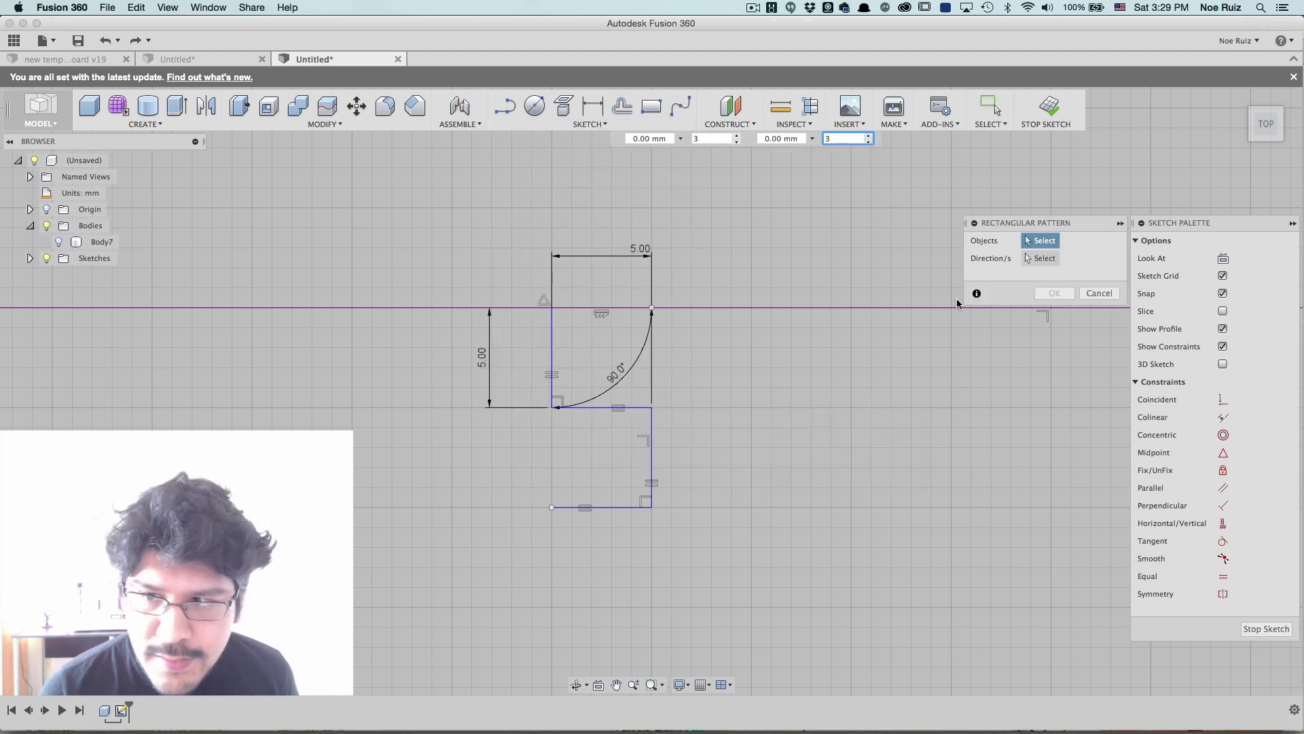
pyautogui.scroll(2, 656, 363)
pyautogui.scroll(2, 587, 359)
pyautogui.click(454, 348)
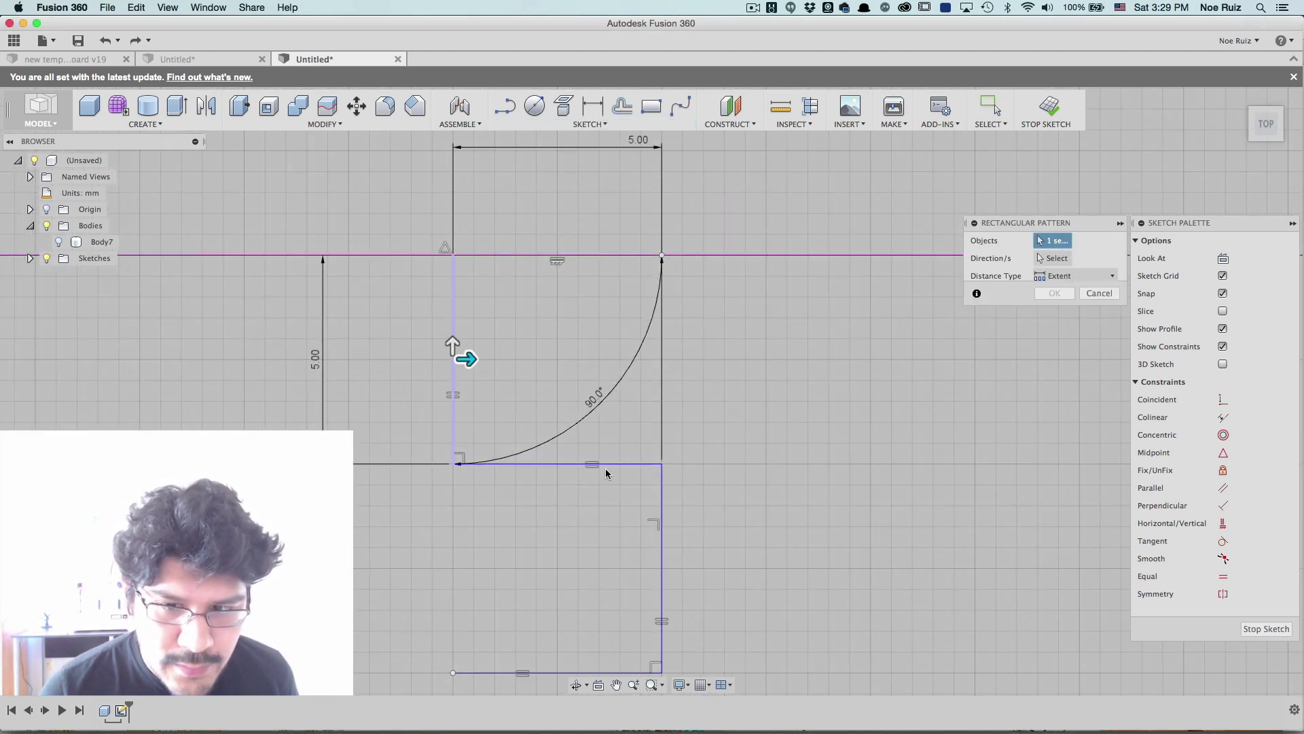
pyautogui.click(621, 466)
pyautogui.click(663, 493)
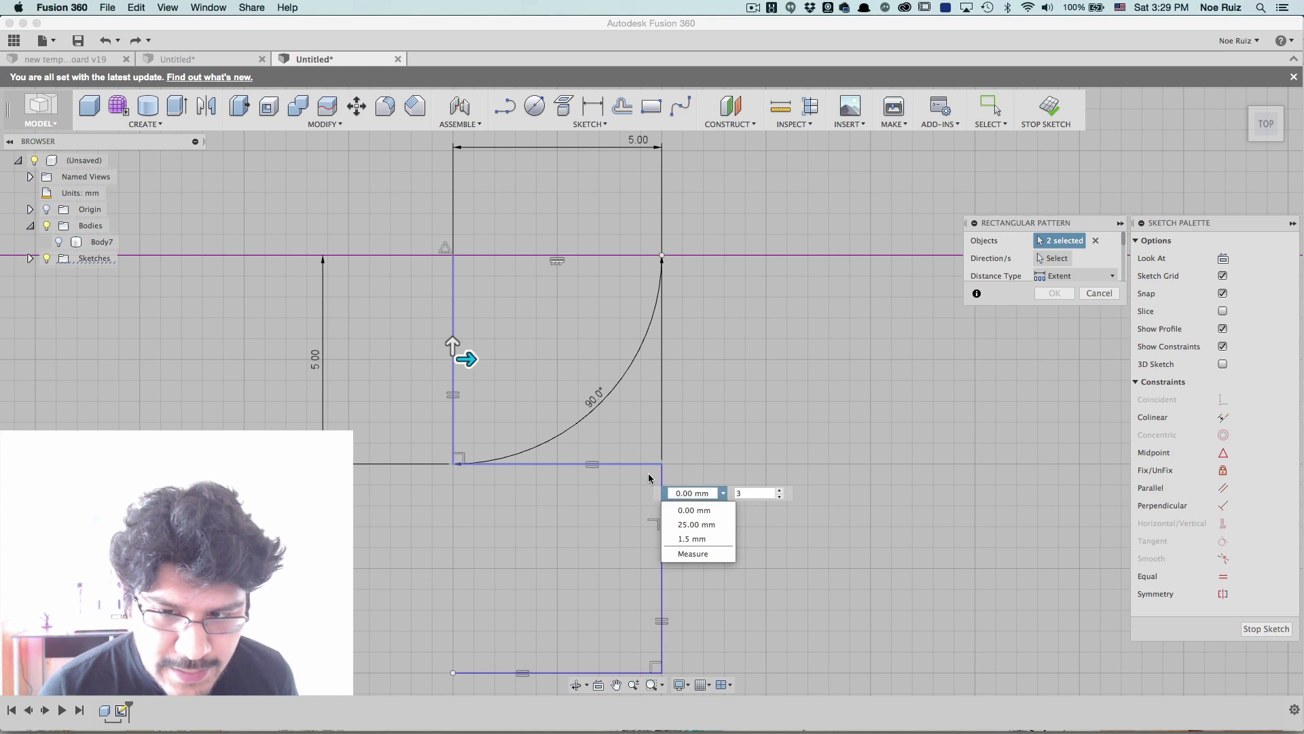
pyautogui.click(662, 476)
pyautogui.click(562, 674)
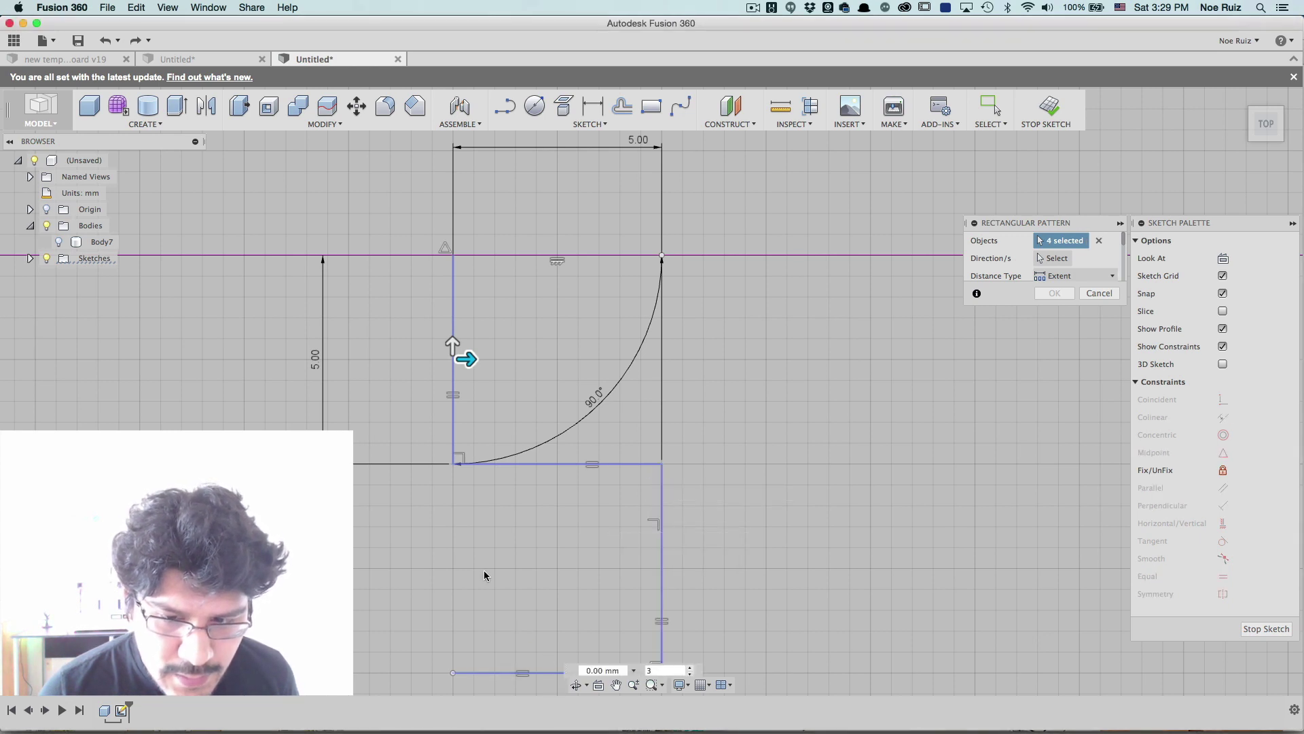
pyautogui.scroll(-3, 480, 570)
pyautogui.moveTo(477, 565); pyautogui.dragTo(548, 454, button='middle')
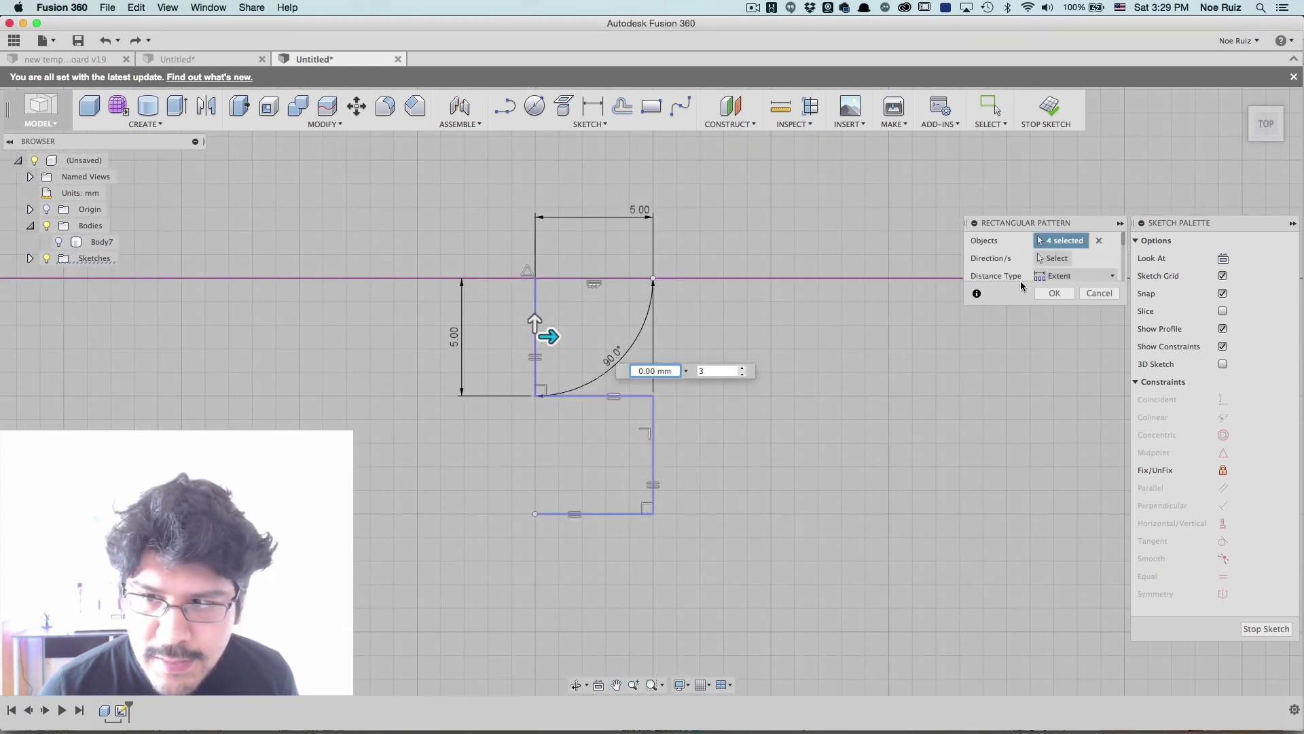
# Set Spacing distance type, run the pattern vertically downward 10 mm apart, add copies, and confirm
pyautogui.click(1077, 282)
pyautogui.click(1074, 309)
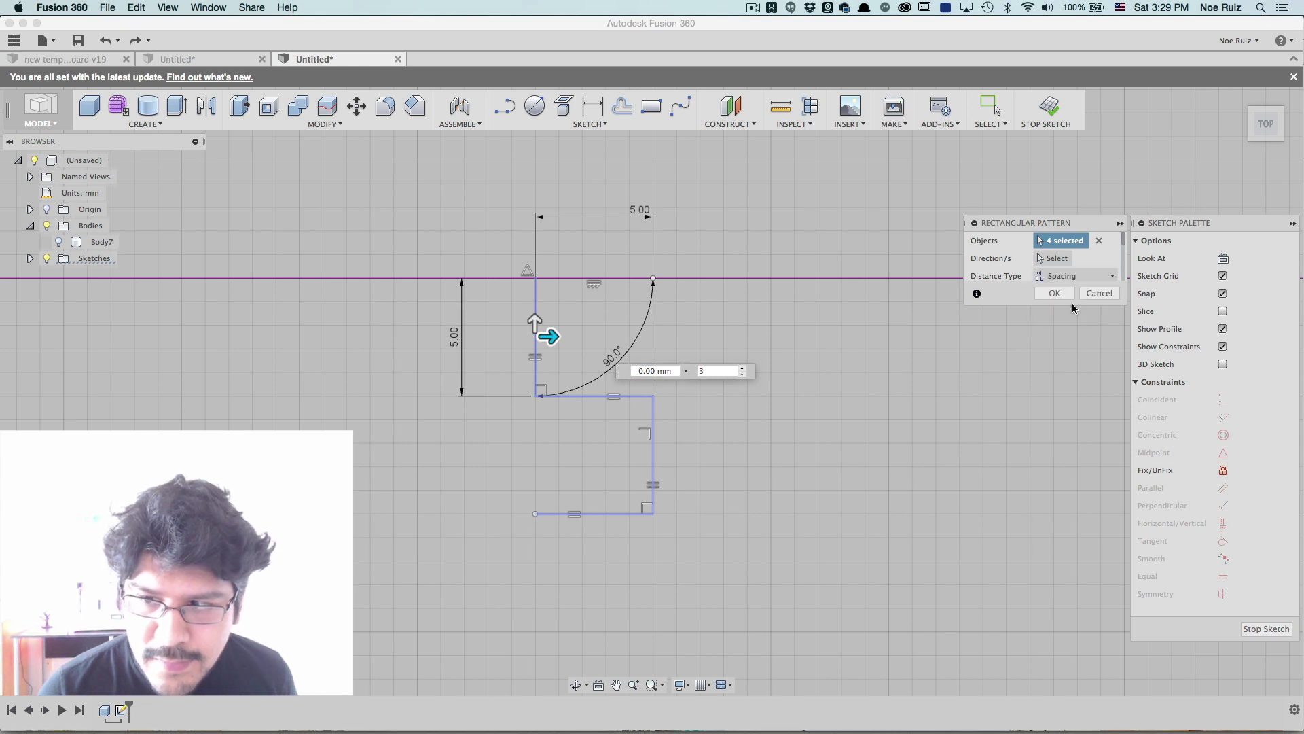
pyautogui.click(548, 336)
pyautogui.click(535, 323)
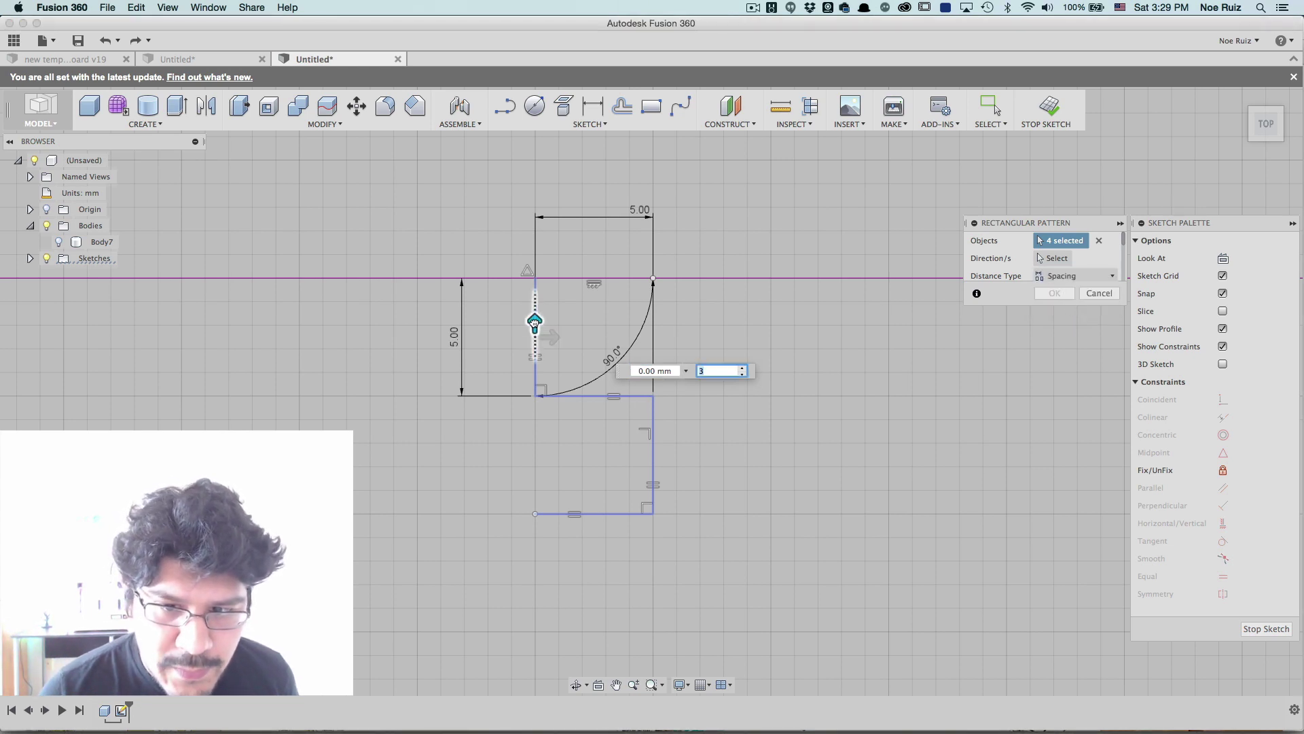
pyautogui.moveTo(535, 327); pyautogui.dragTo(570, 566)
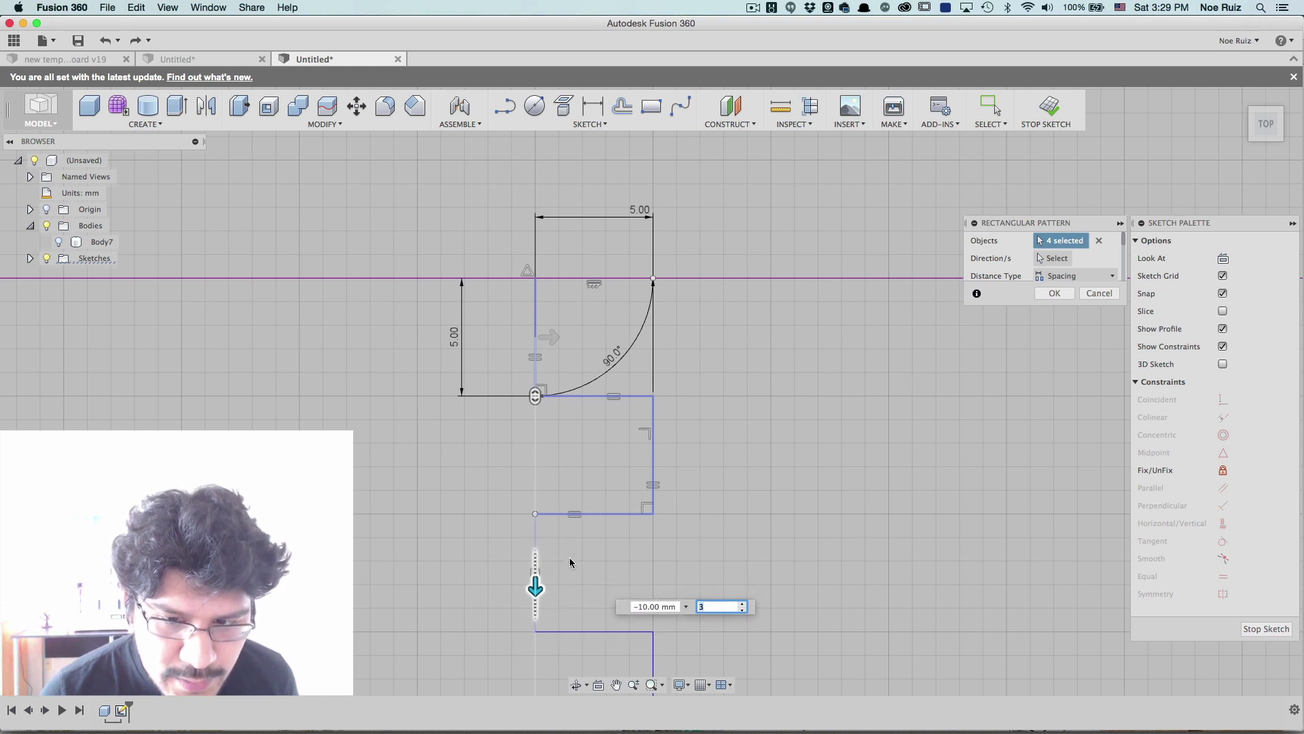
pyautogui.scroll(-6, 530, 462)
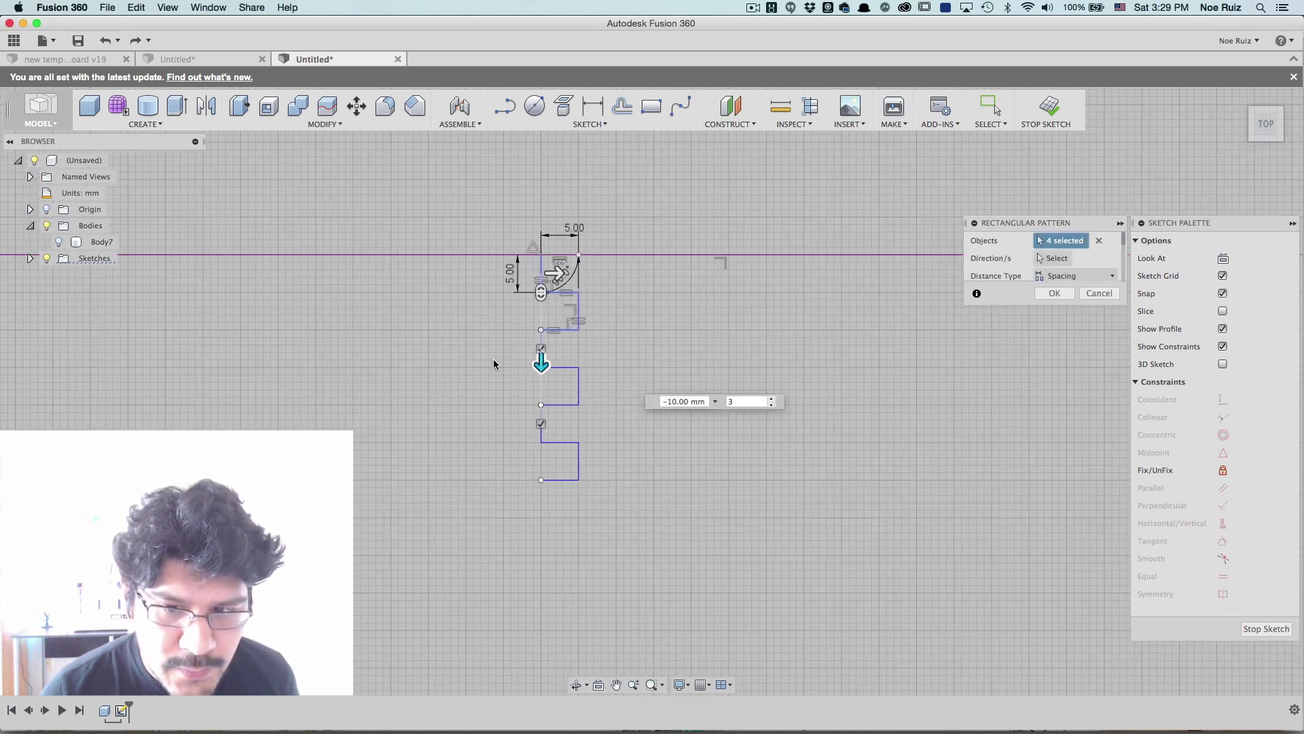
pyautogui.scroll(-1, 493, 359)
pyautogui.click(59, 242)
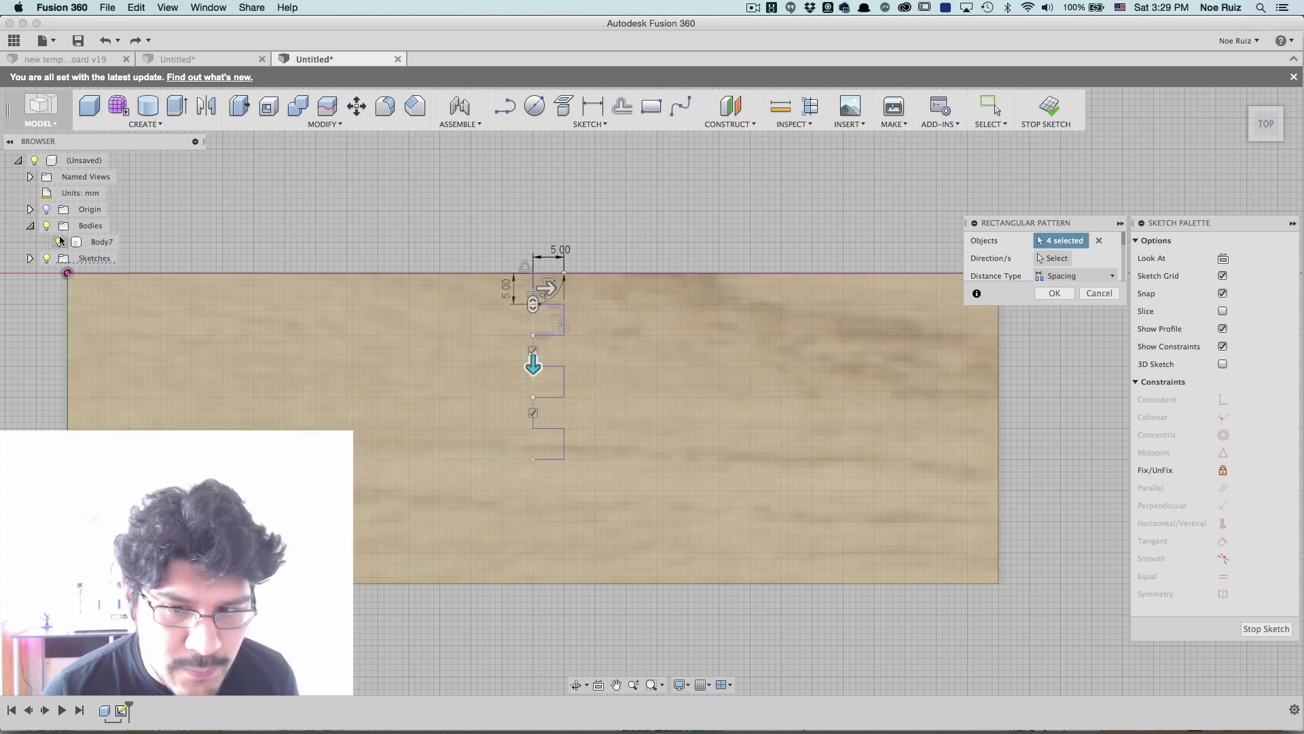
pyautogui.click(740, 383)
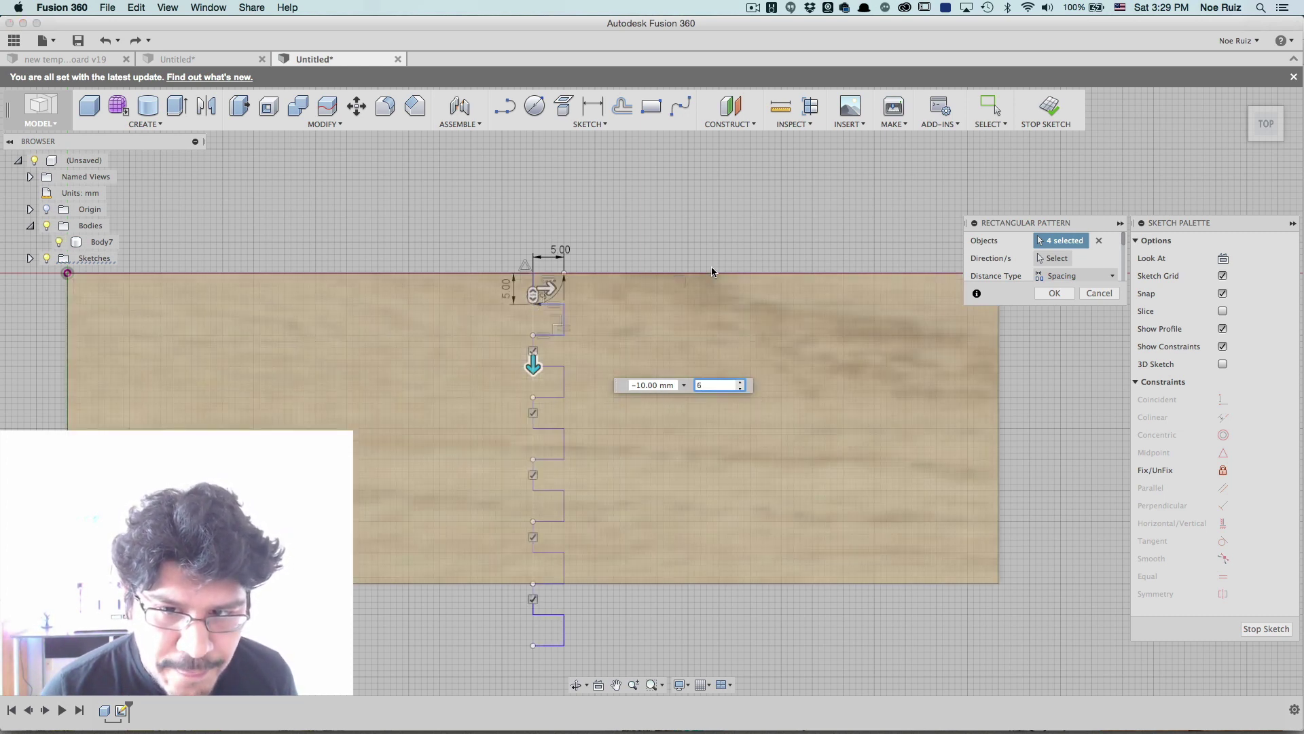
pyautogui.click(1054, 294)
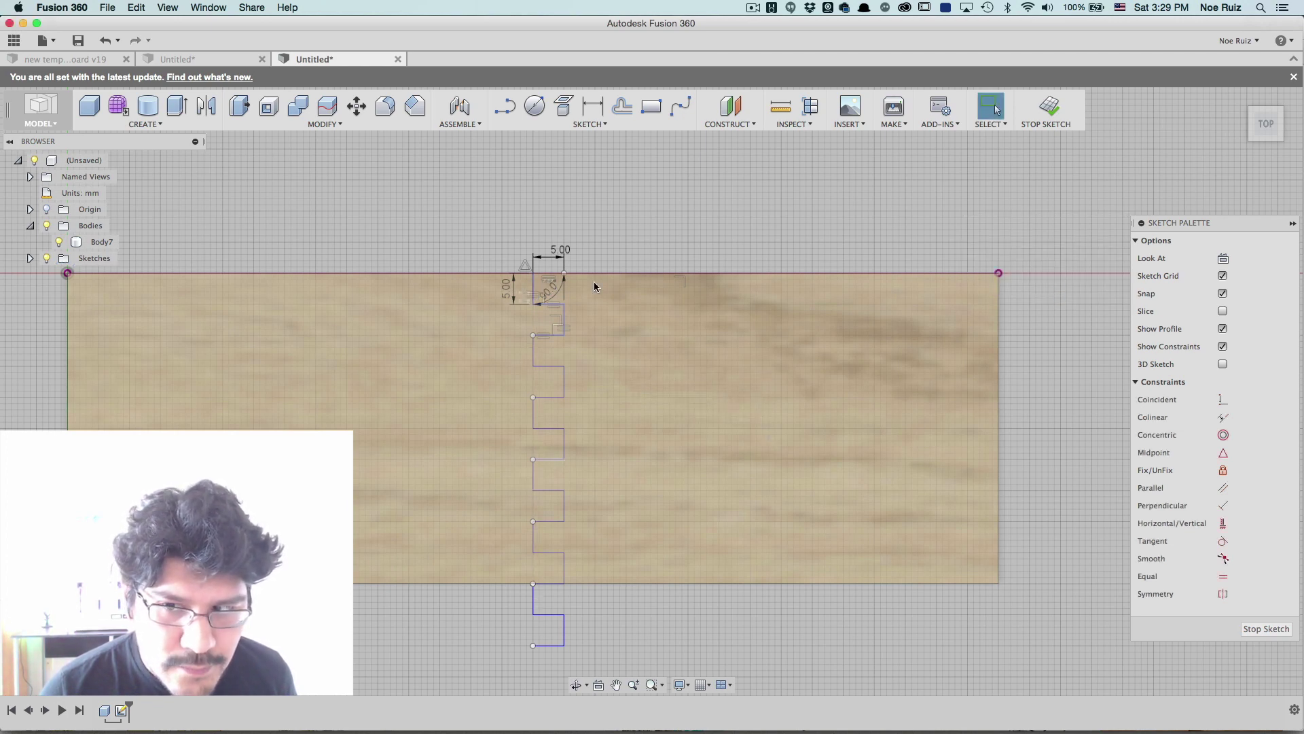
# Zoom in and out on the patterned notches along the oak board to check them
pyautogui.click(500, 305)
pyautogui.scroll(3, 559, 308)
pyautogui.scroll(-5, 560, 309)
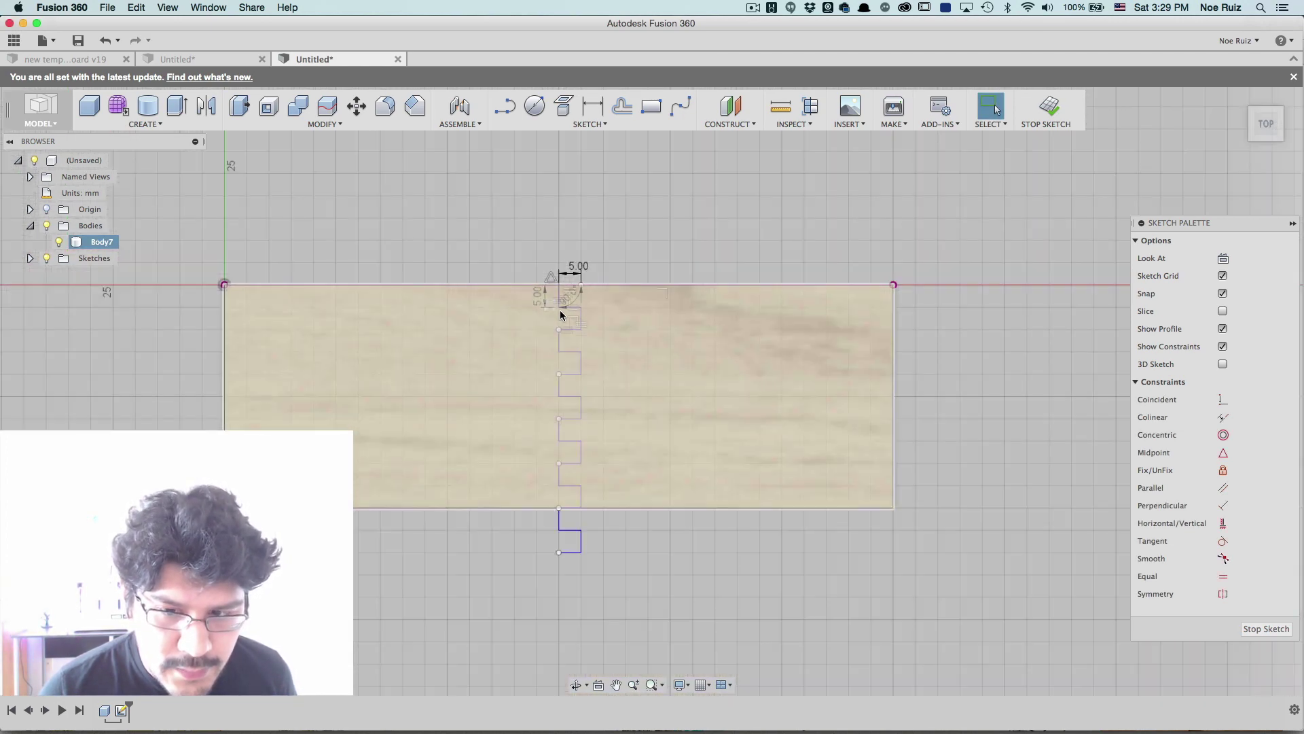
pyautogui.scroll(3, 560, 310)
pyautogui.scroll(-3, 582, 361)
pyautogui.scroll(3, 580, 344)
pyautogui.scroll(-3, 585, 405)
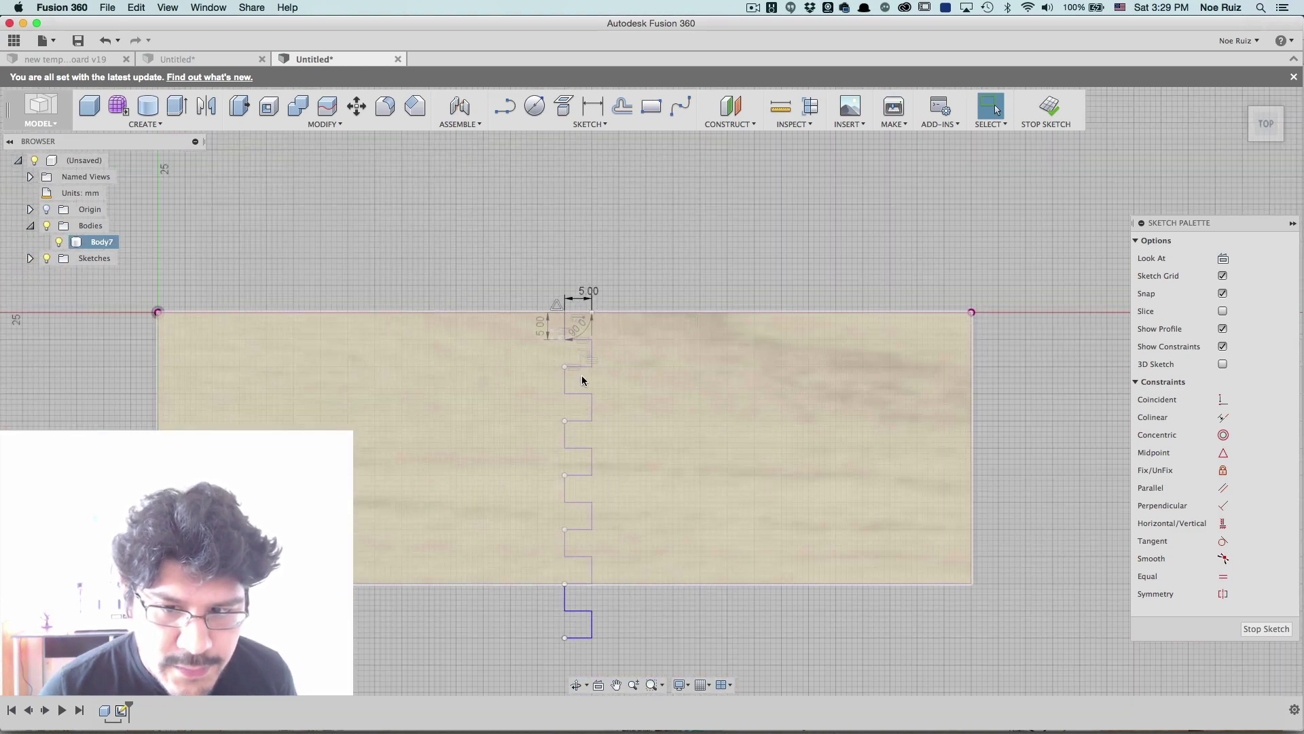
pyautogui.press('Escape')
pyautogui.scroll(2, 583, 360)
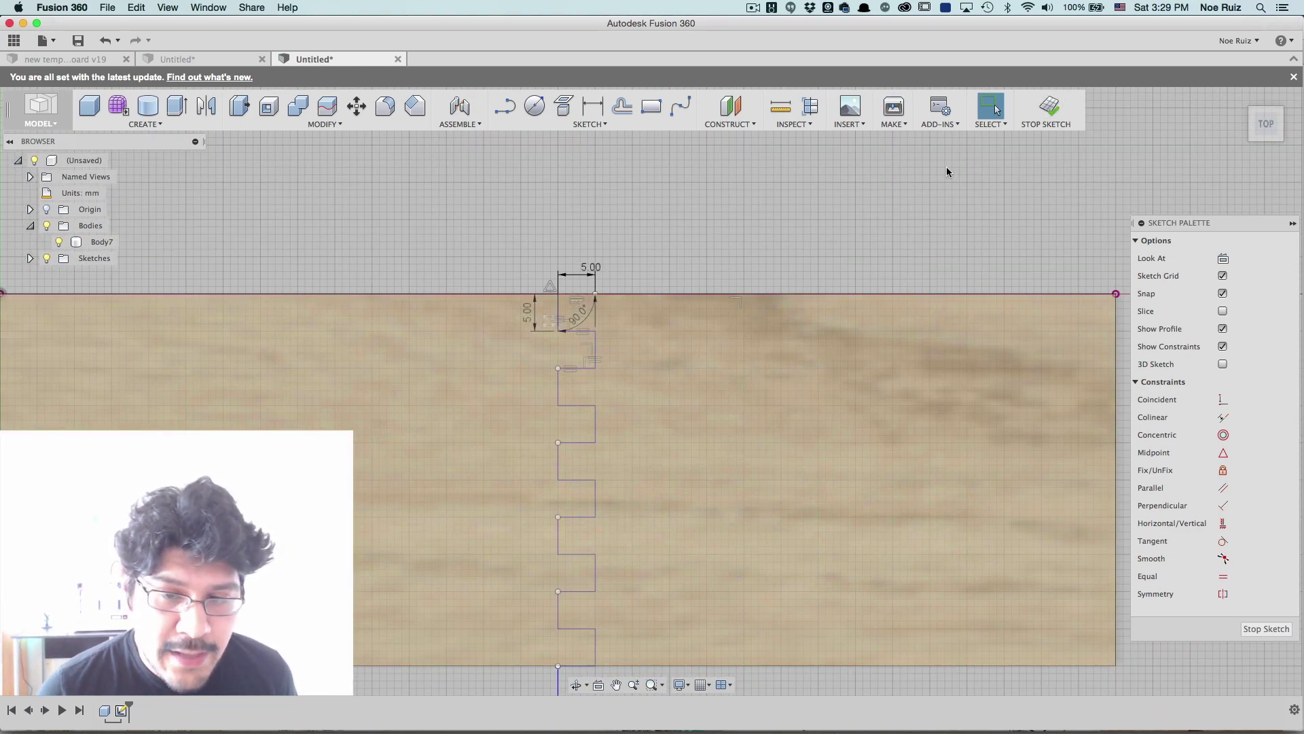
pyautogui.scroll(-2, 763, 227)
pyautogui.scroll(5, 751, 224)
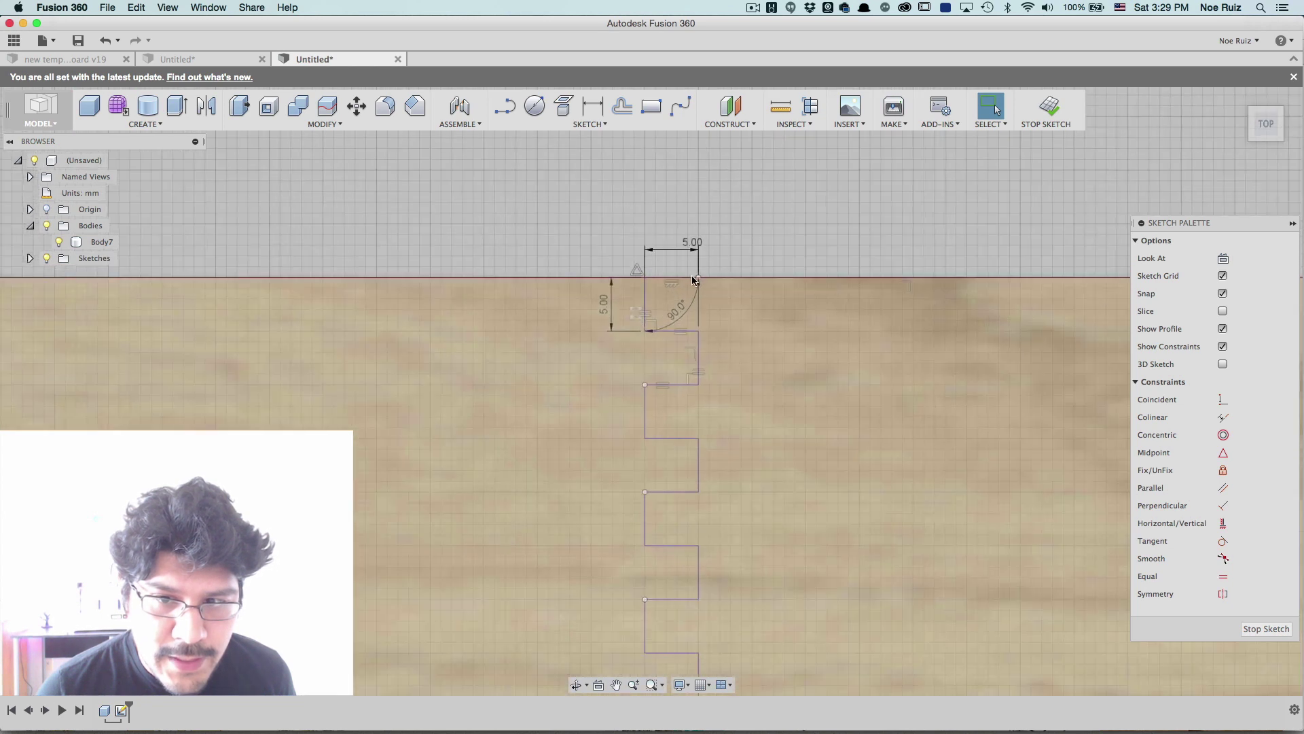
pyautogui.scroll(2, 695, 280)
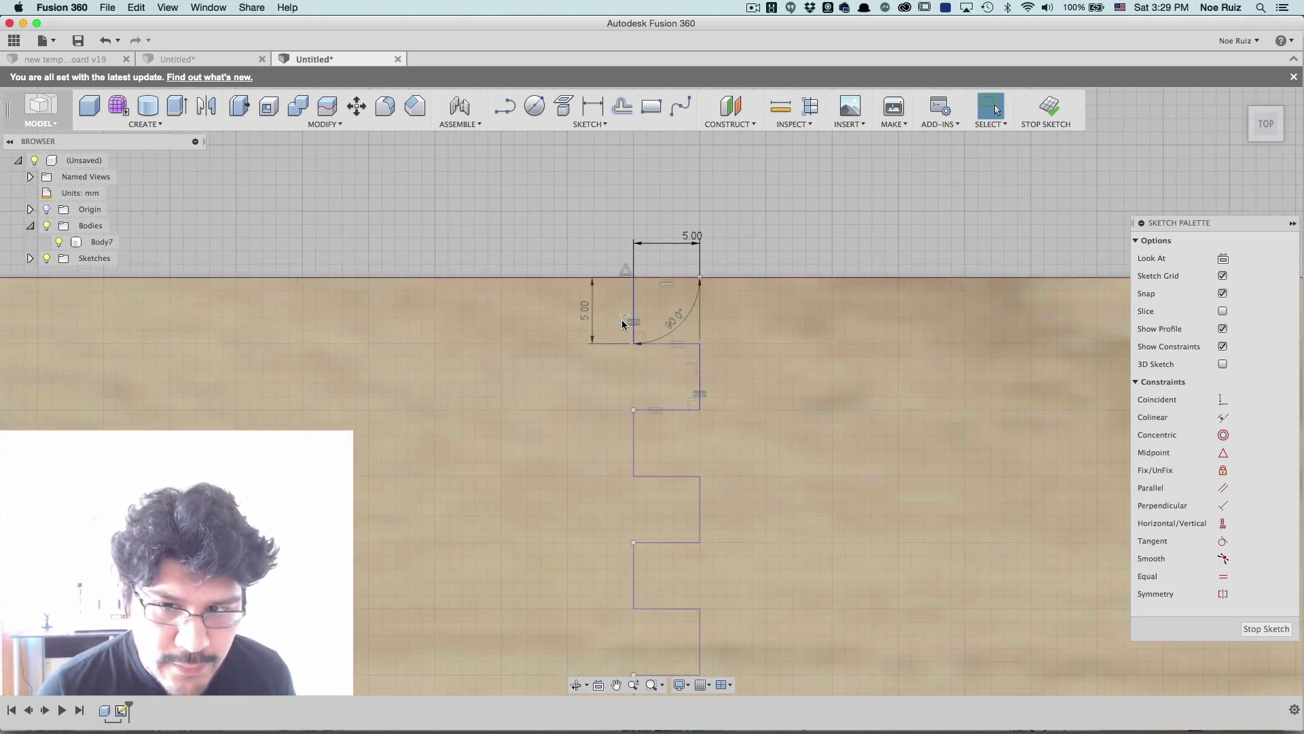
# Edit the rectangular pattern to Quantity 6 and Distance −10 mm
pyautogui.doubleClick(621, 326)
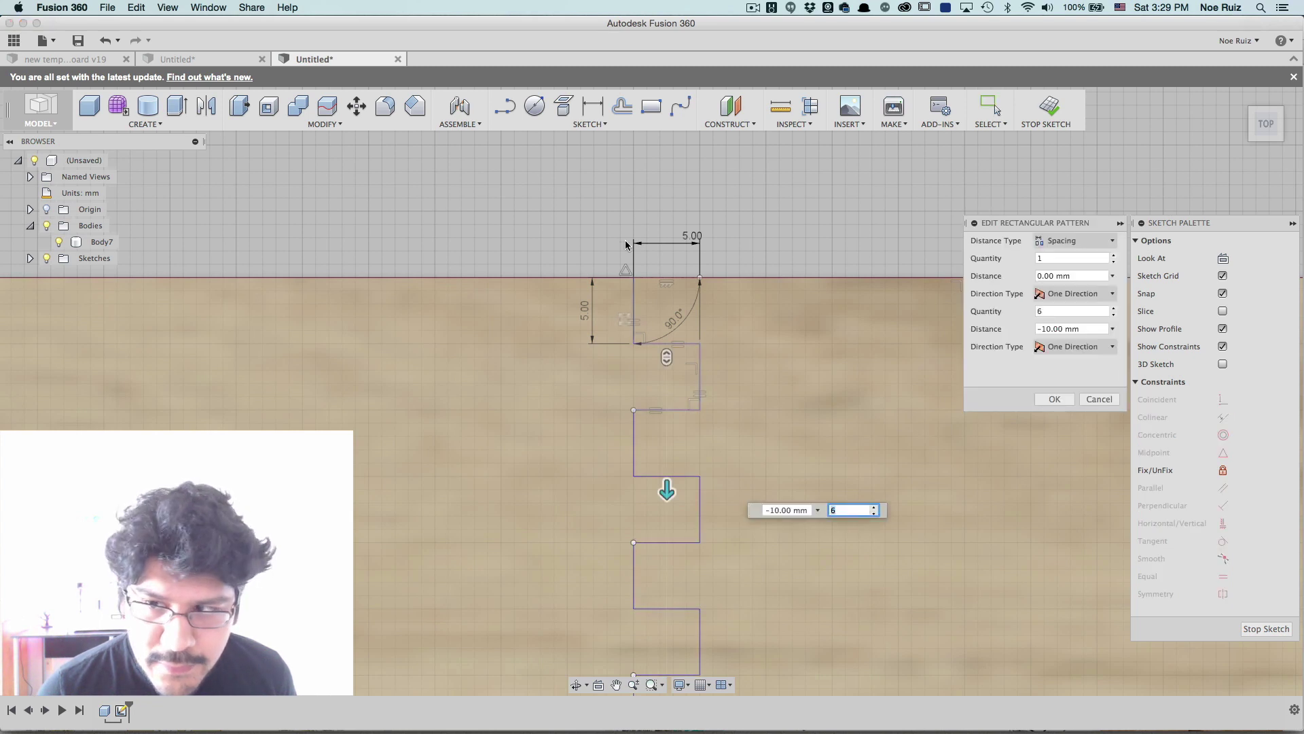
pyautogui.scroll(-5, 651, 277)
pyautogui.scroll(2, 650, 277)
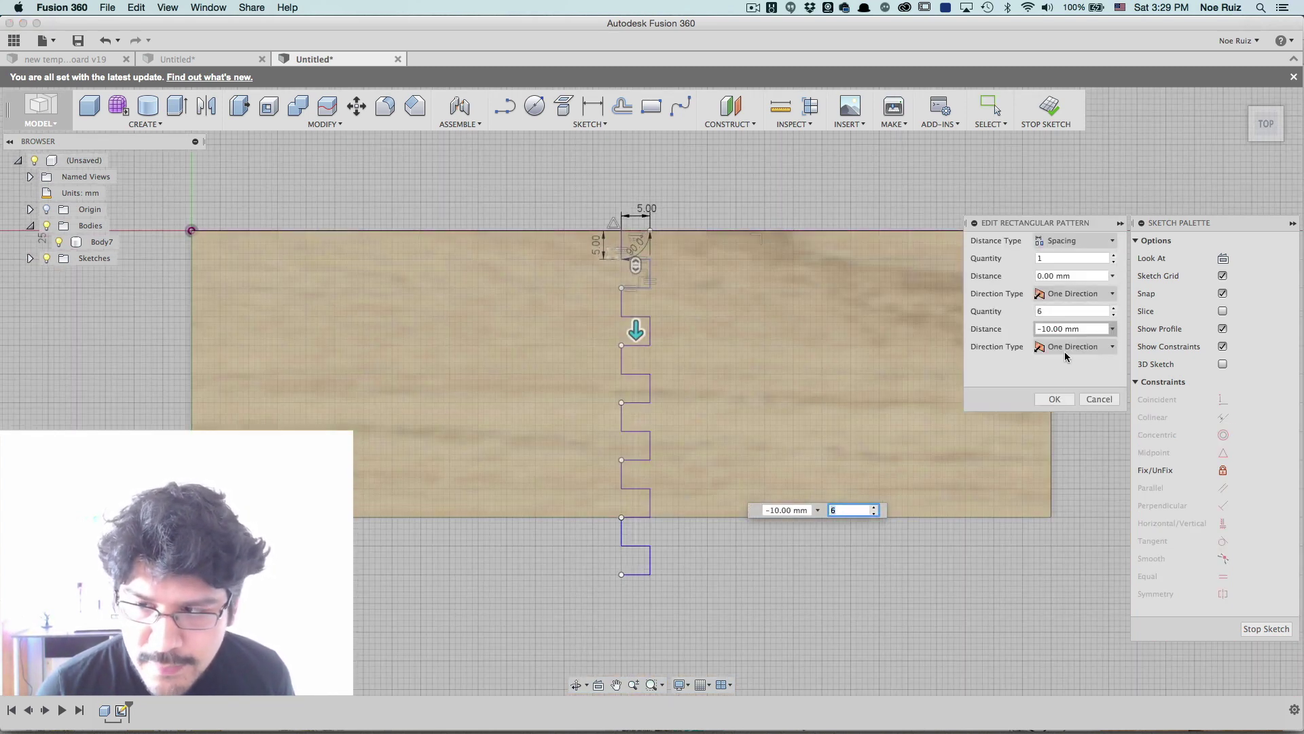
pyautogui.click(1054, 400)
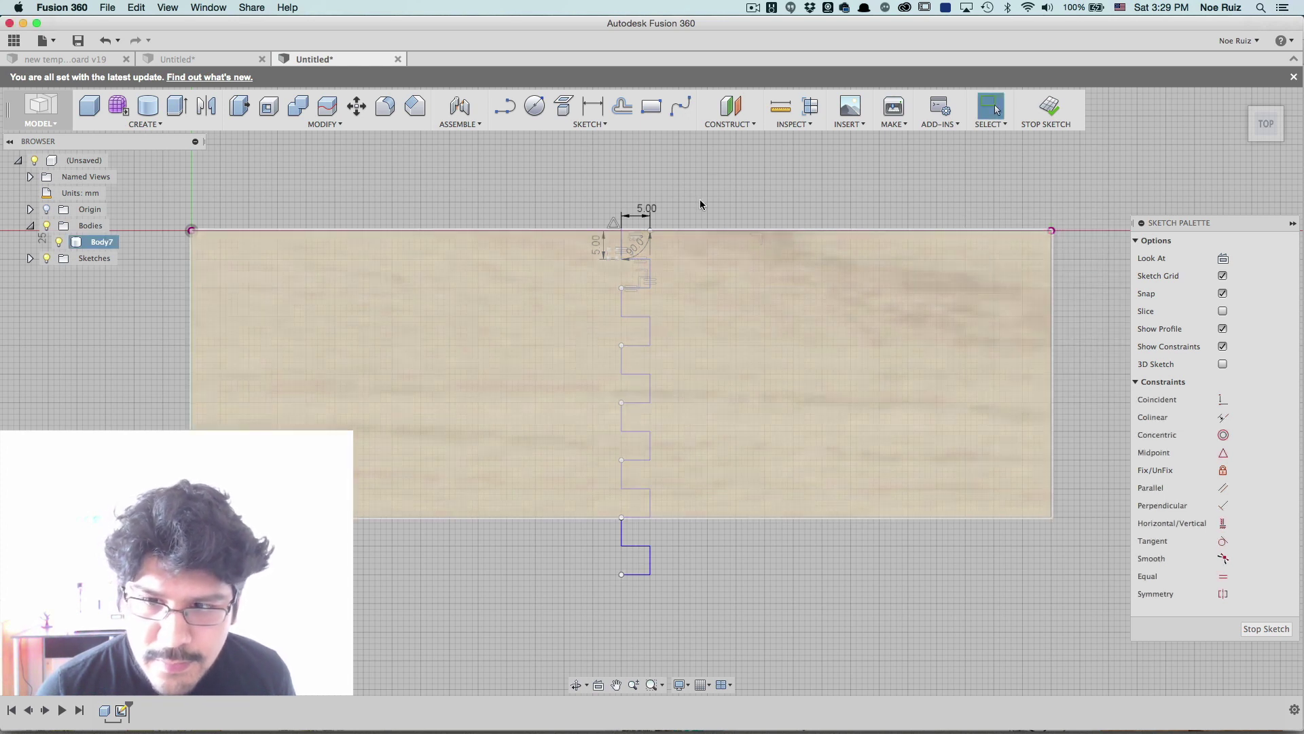
pyautogui.scroll(2, 633, 196)
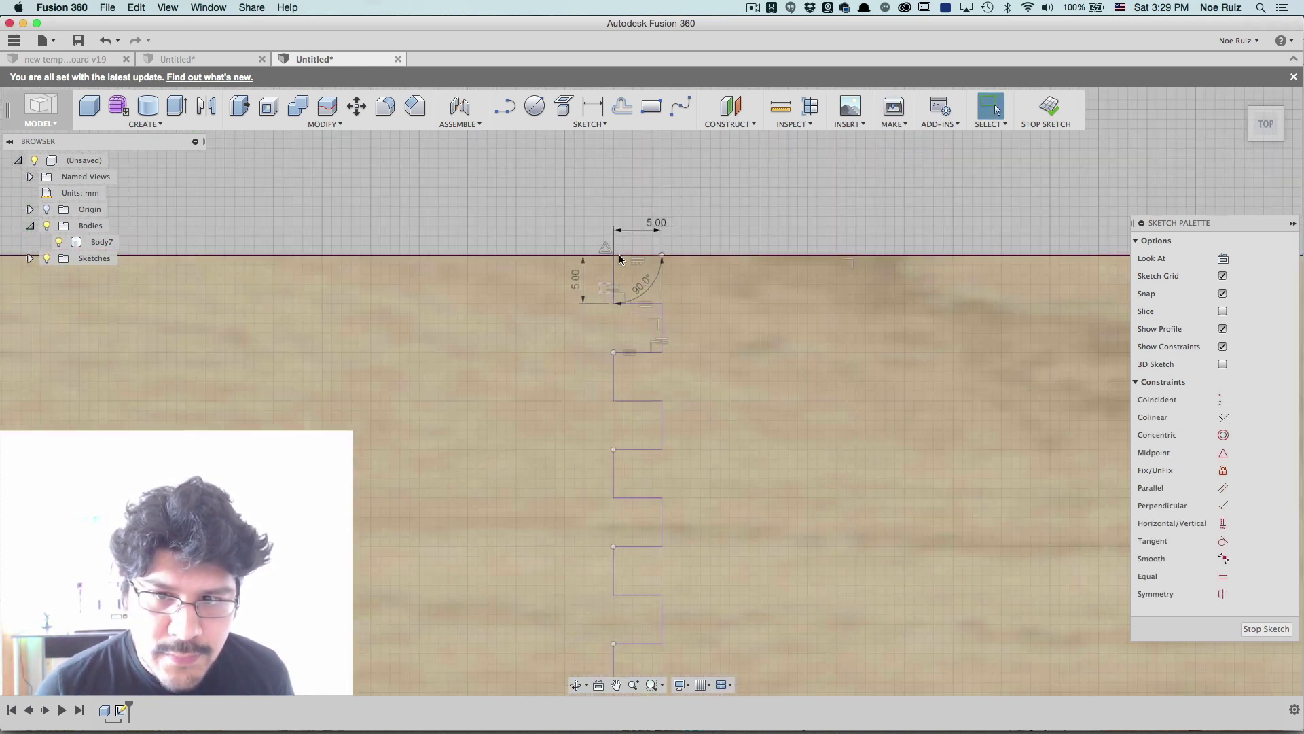
# Stop the finger-joint sketch and orbit and pan to see the stepped notches in 3-D
pyautogui.click(1049, 109)
pyautogui.scroll(-4, 568, 247)
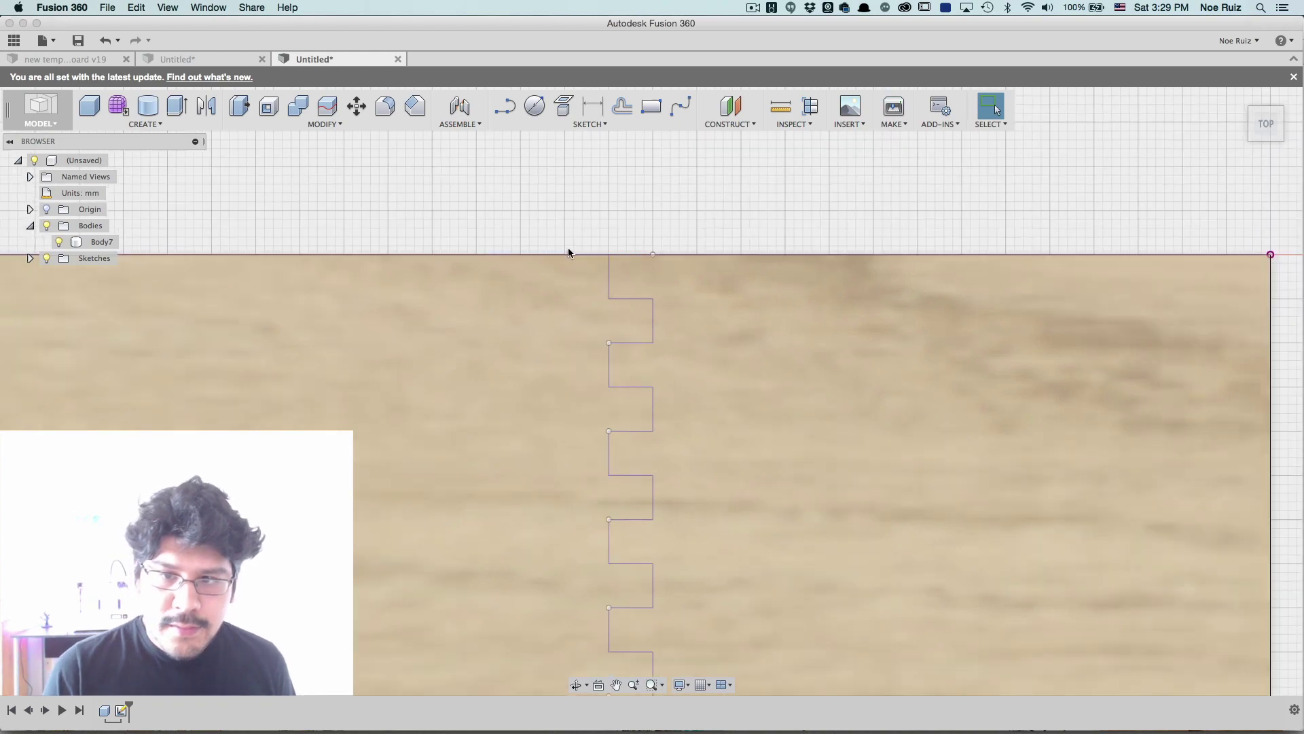
pyautogui.scroll(2, 561, 199)
pyautogui.scroll(-2, 560, 199)
pyautogui.keyDown('shift'); pyautogui.moveTo(562, 209); pyautogui.dragTo(558, 154, button='middle'); pyautogui.keyUp('shift')
pyautogui.scroll(3, 547, 407)
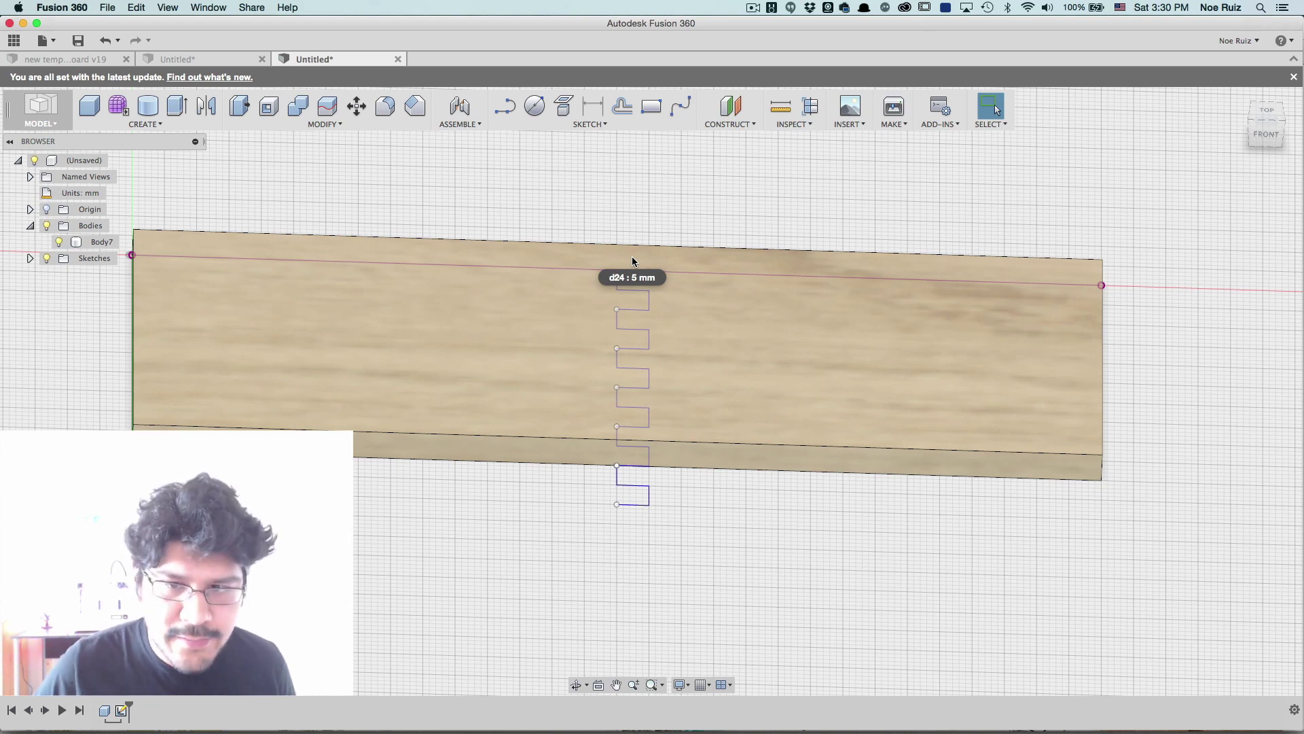
pyautogui.scroll(3, 662, 227)
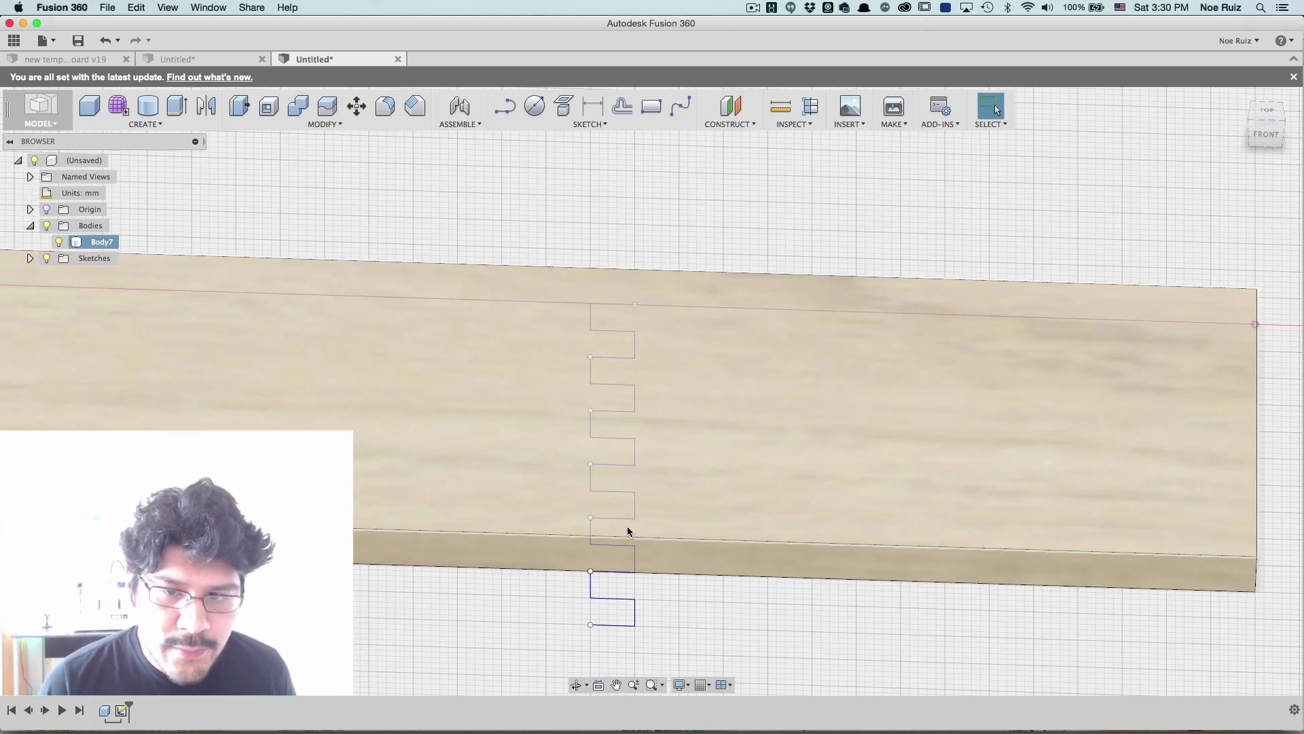
pyautogui.scroll(-5, 613, 603)
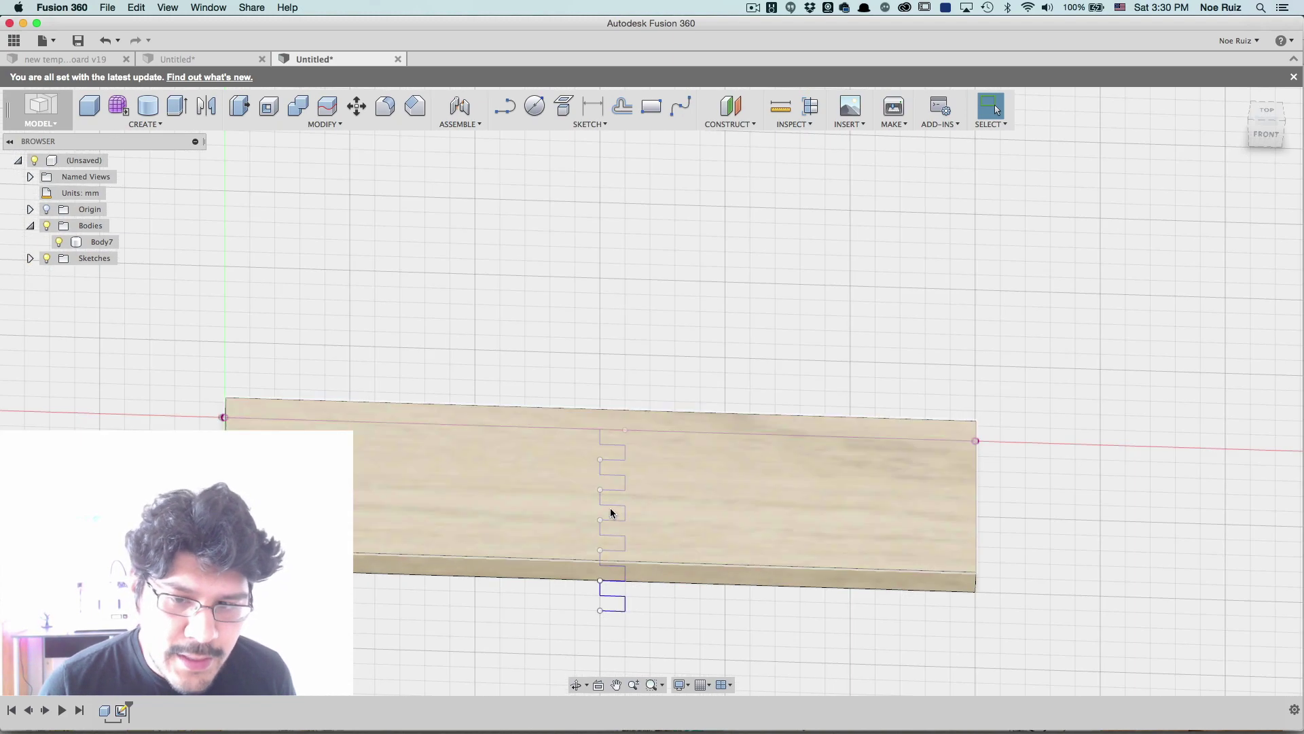
pyautogui.moveTo(623, 399)
pyautogui.mouseDown(button='middle')
pyautogui.moveTo(649, 263)
pyautogui.moveTo(643, 285)
pyautogui.moveTo(619, 266)
pyautogui.moveTo(646, 310)
pyautogui.mouseUp(button='middle')
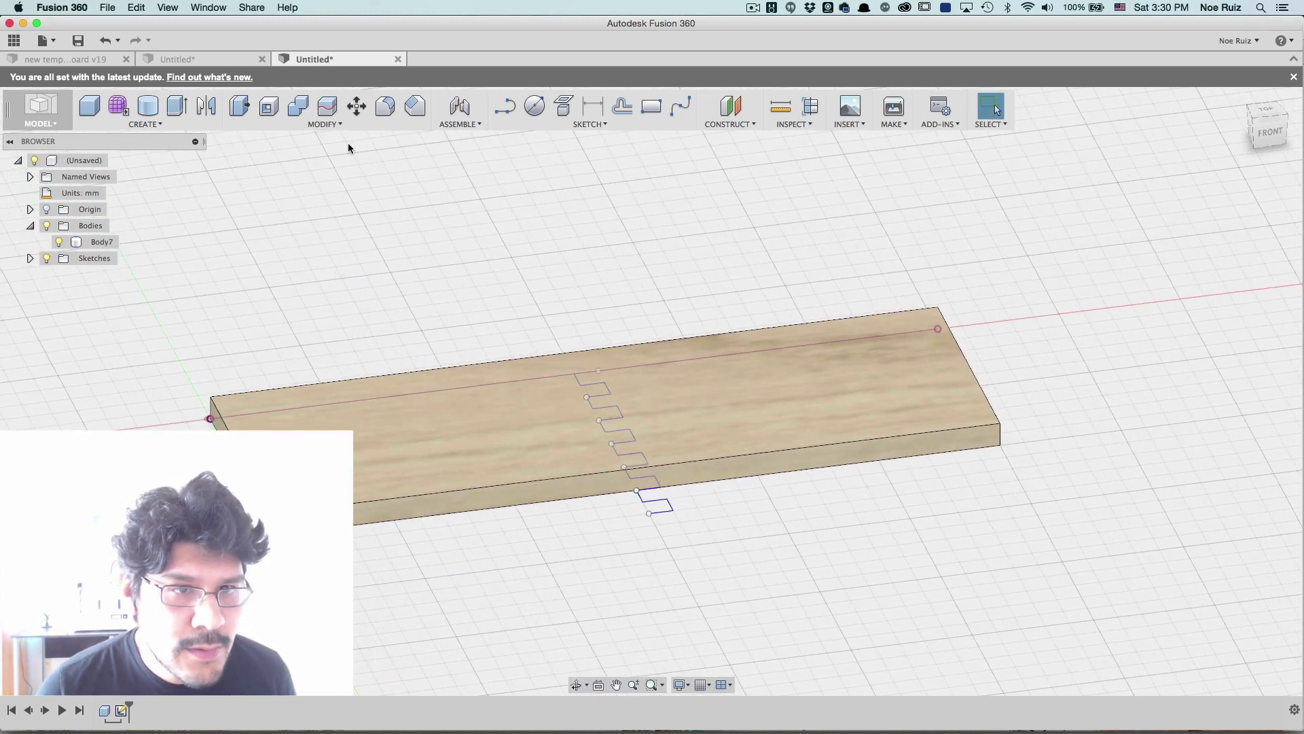
# Switch to the PATCH surface-modelling workspace
pyautogui.click(42, 110)
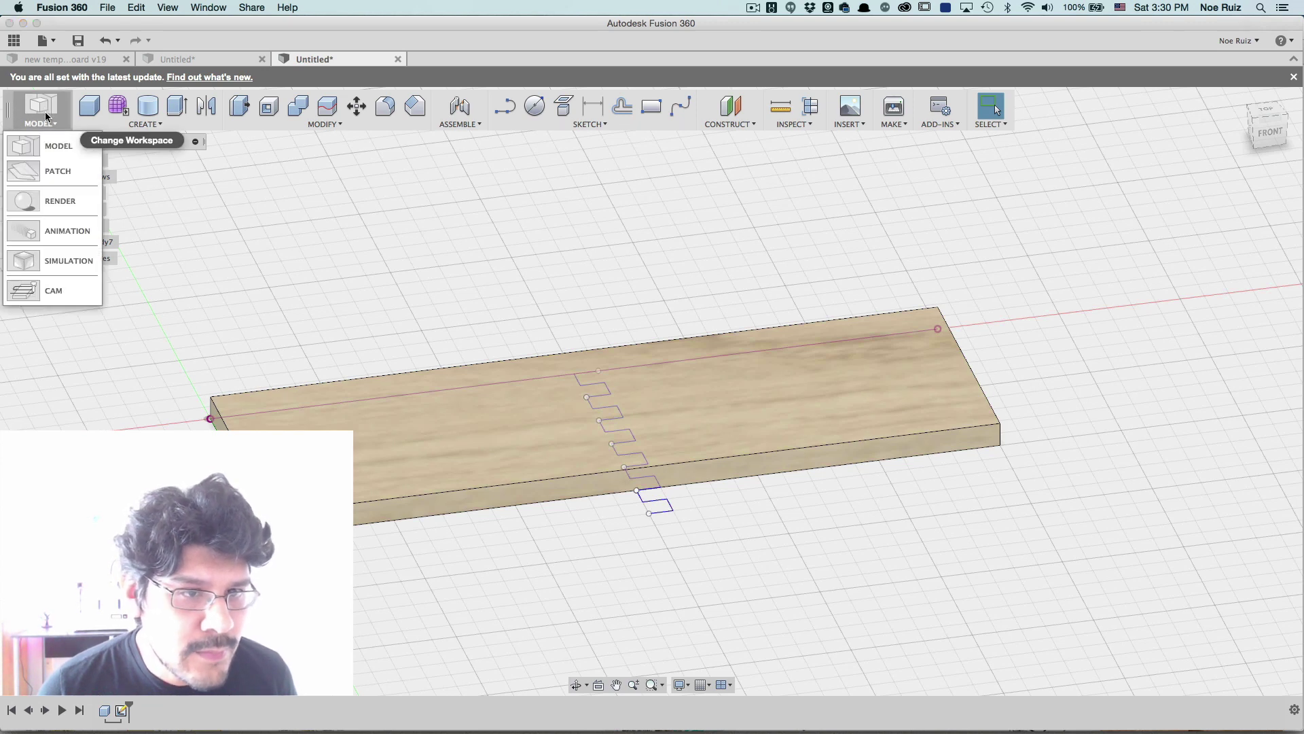
pyautogui.click(40, 109)
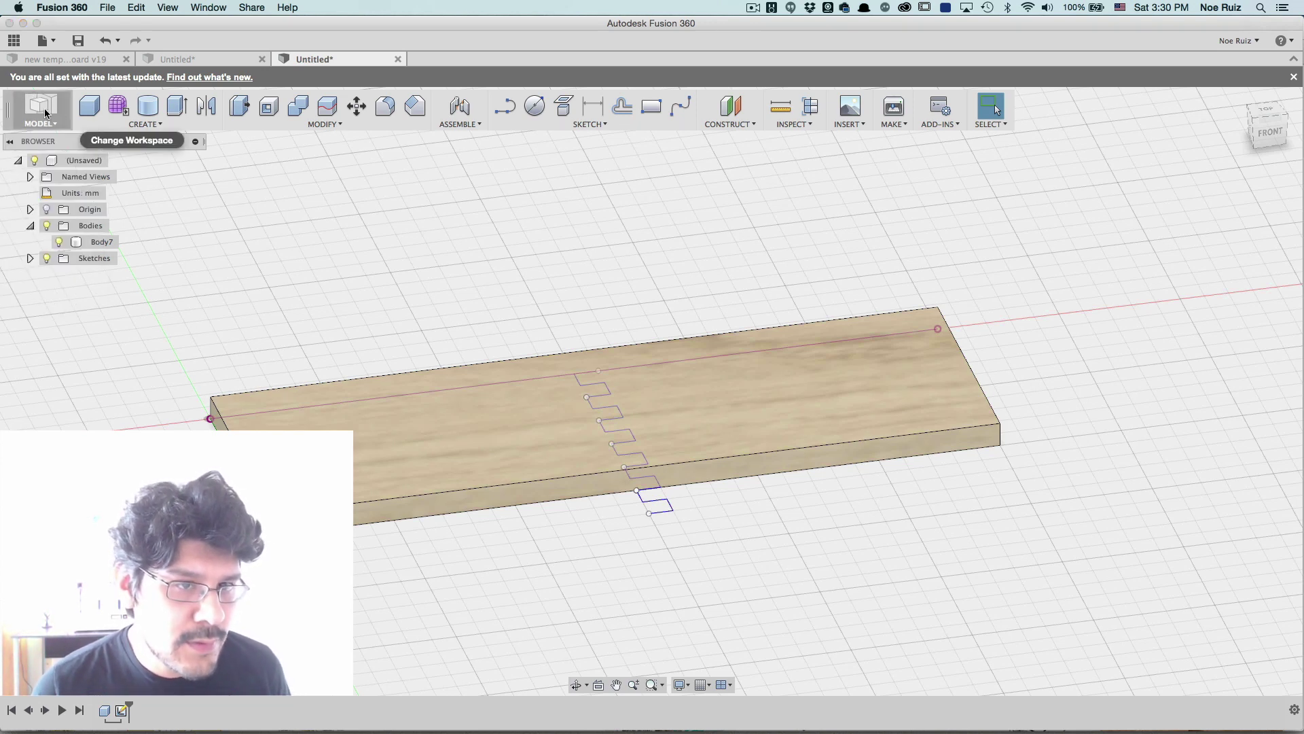
pyautogui.click(41, 112)
pyautogui.click(32, 173)
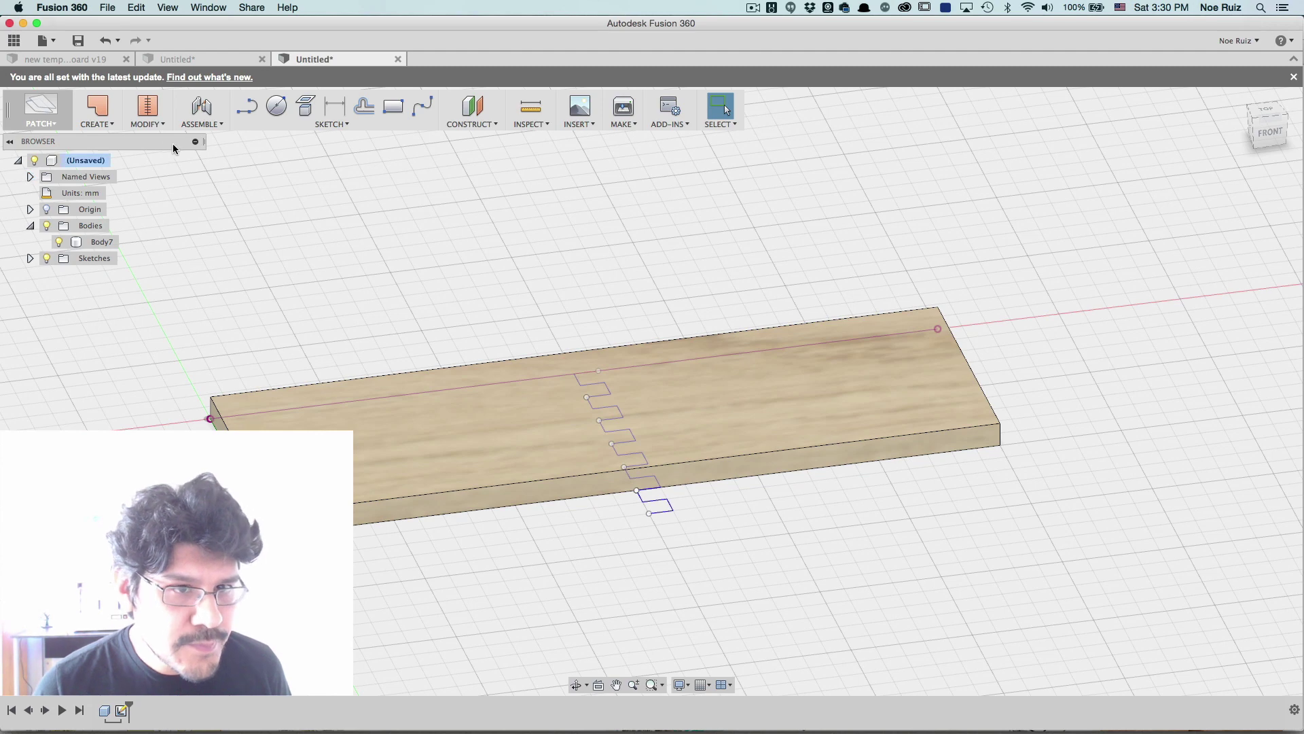
# Start a surface extrude, hide the oak board Body7, and select the six stepped profiles from above
pyautogui.click(106, 115)
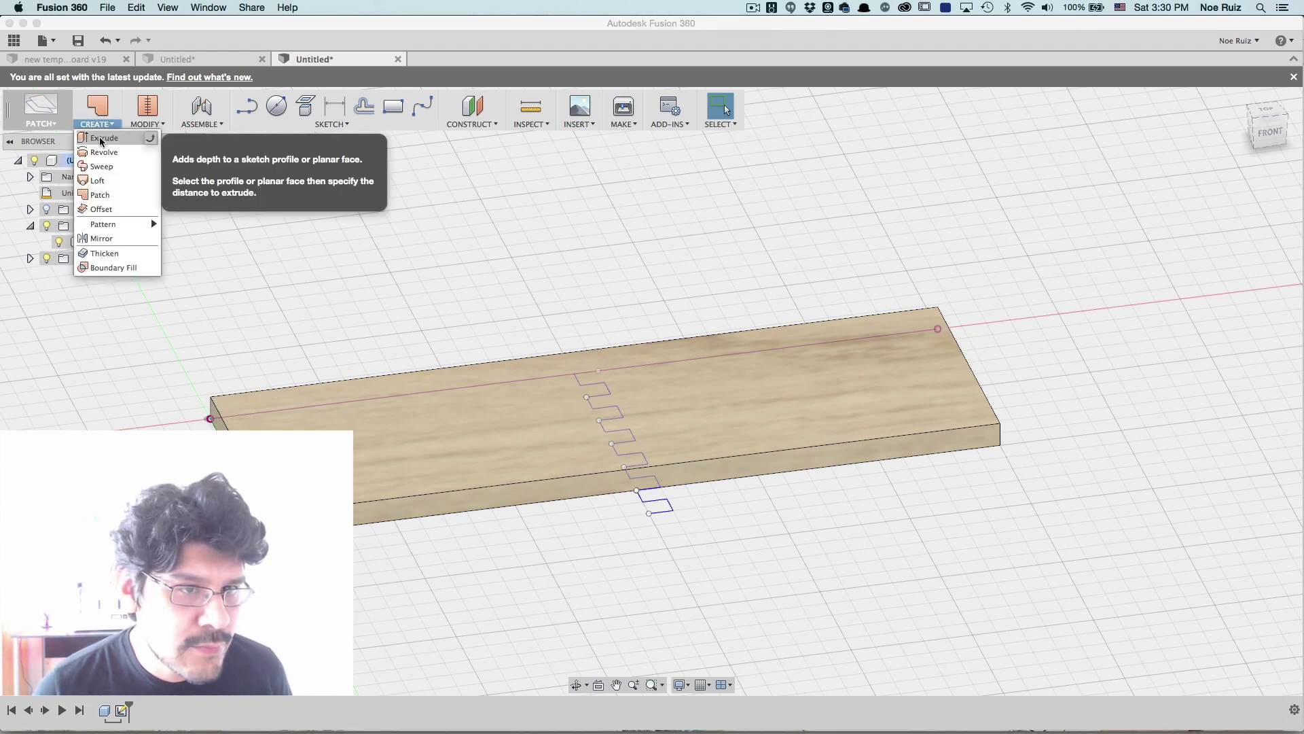
pyautogui.click(103, 141)
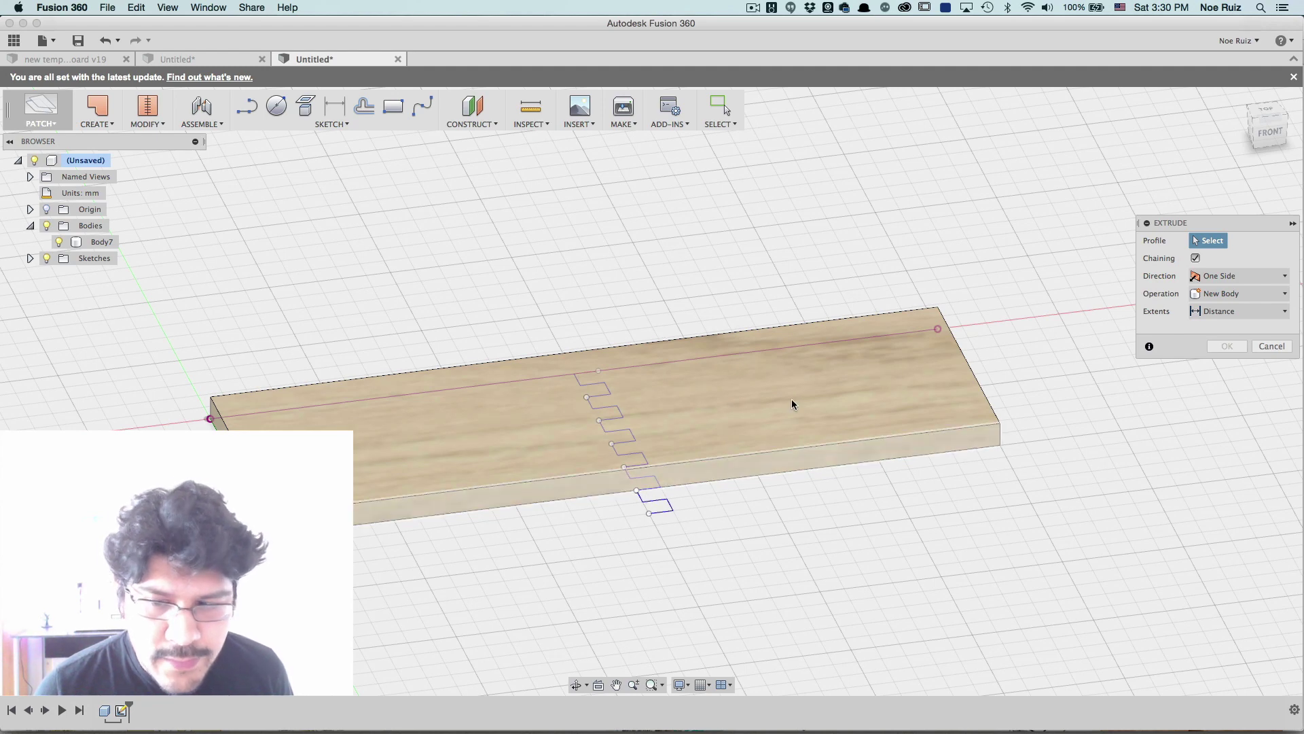
pyautogui.click(59, 242)
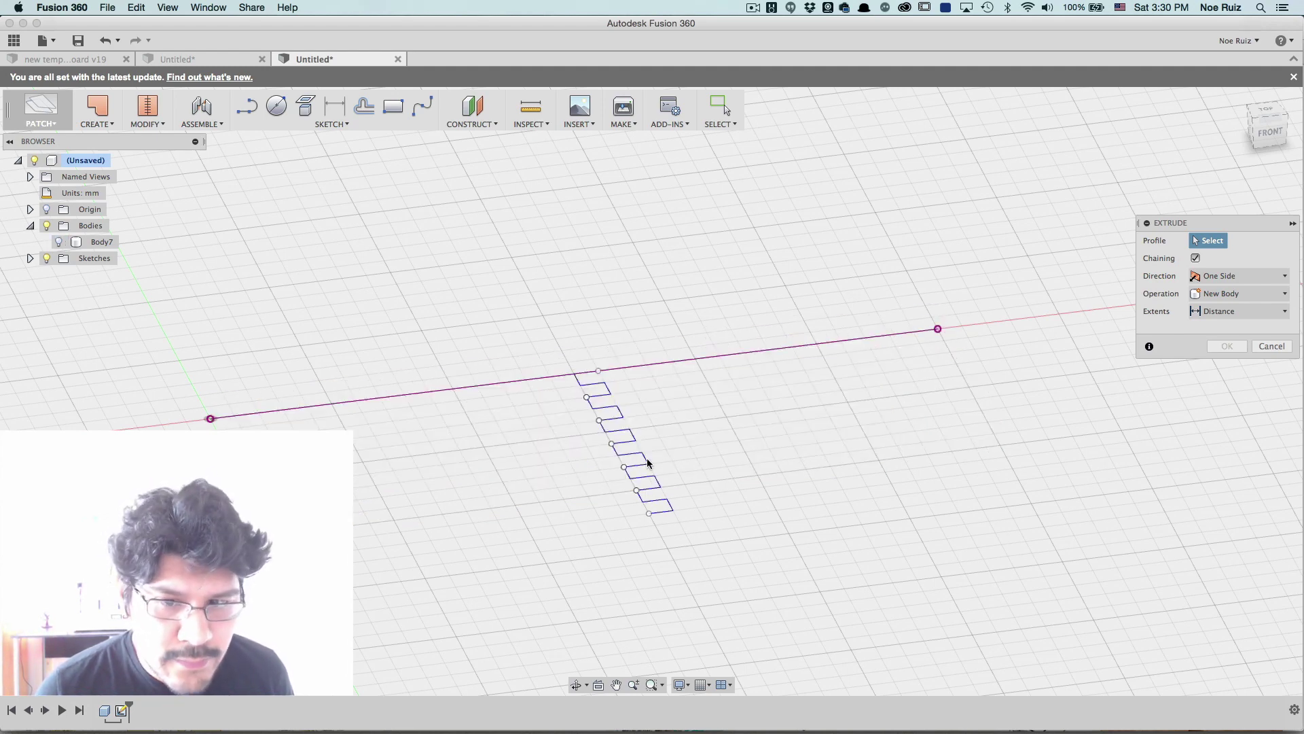
pyautogui.scroll(-2, 793, 465)
pyautogui.scroll(5, 781, 466)
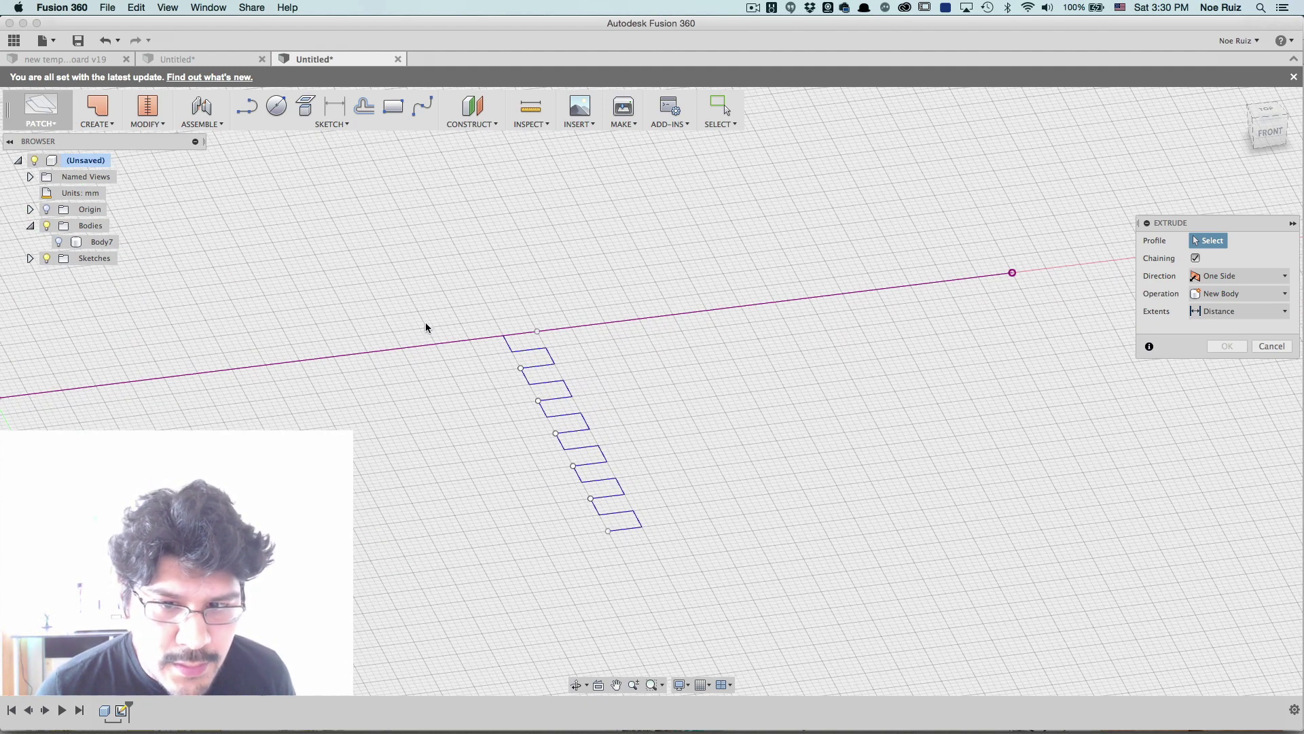
pyautogui.click(1266, 111)
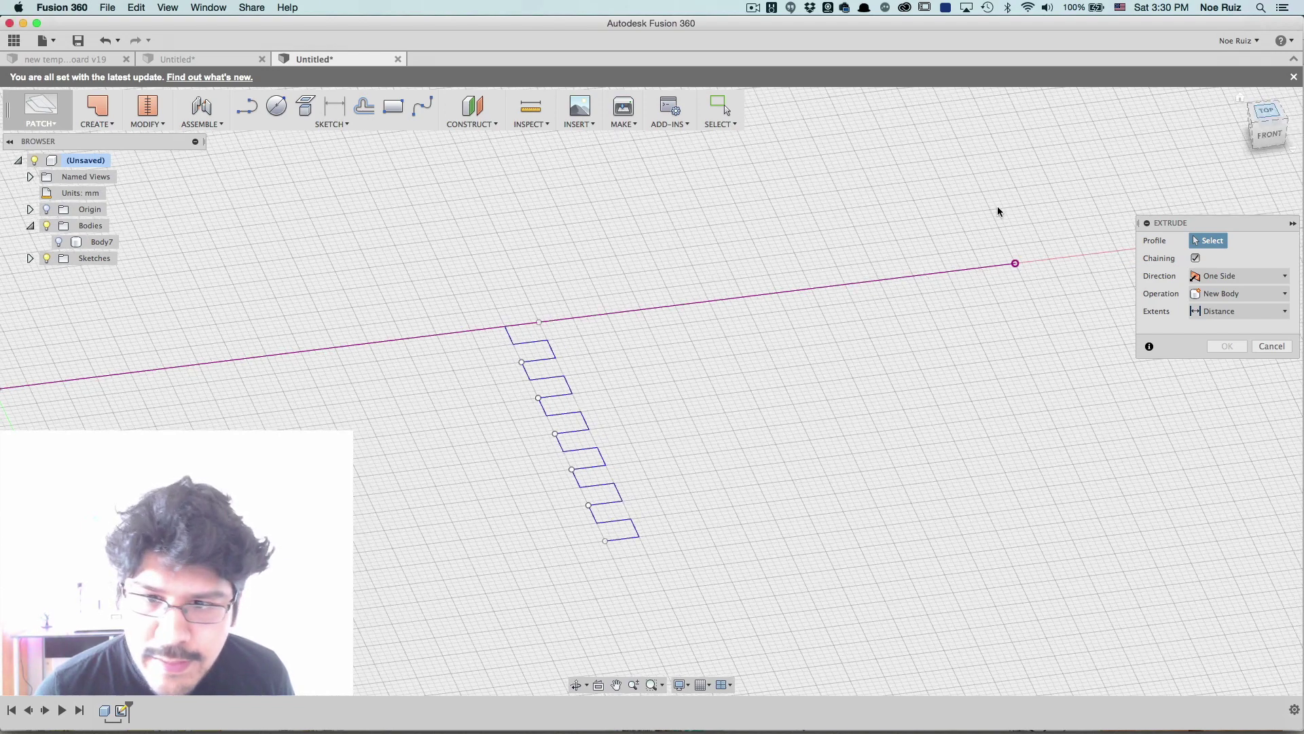
pyautogui.moveTo(487, 208); pyautogui.dragTo(688, 647)
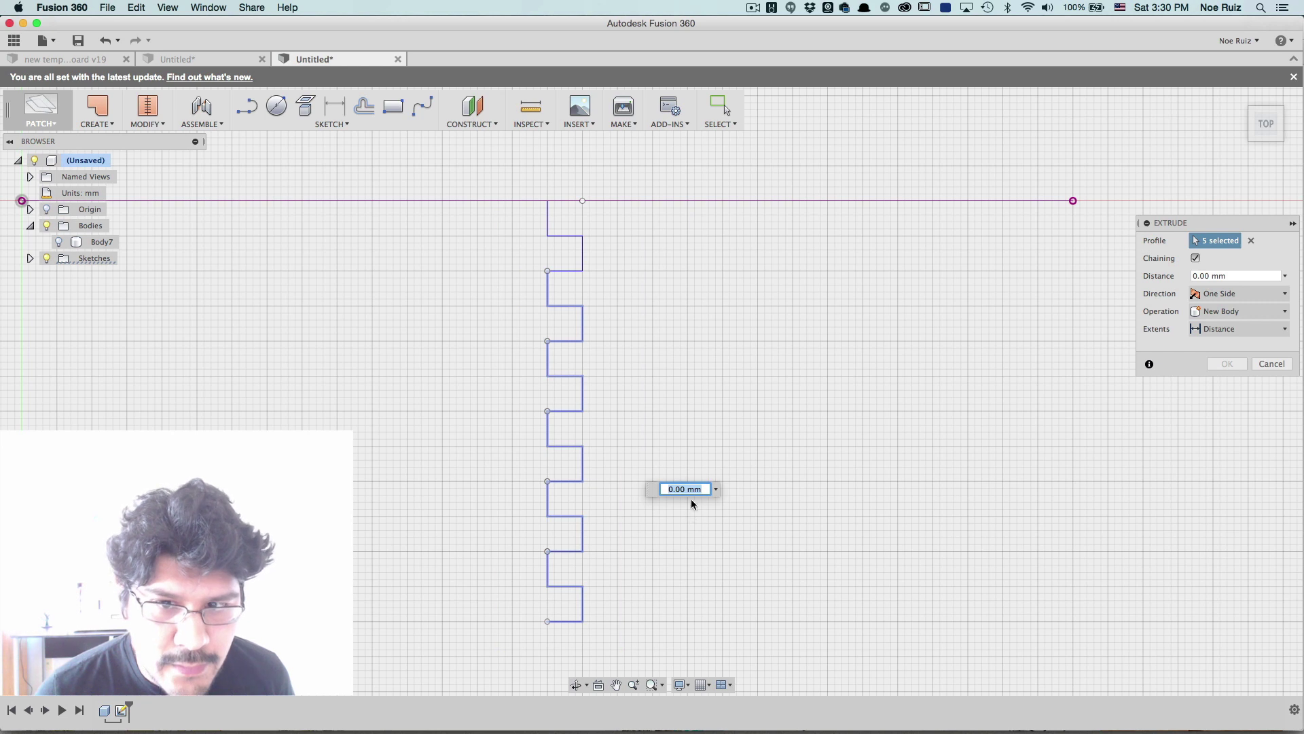
pyautogui.scroll(8, 564, 173)
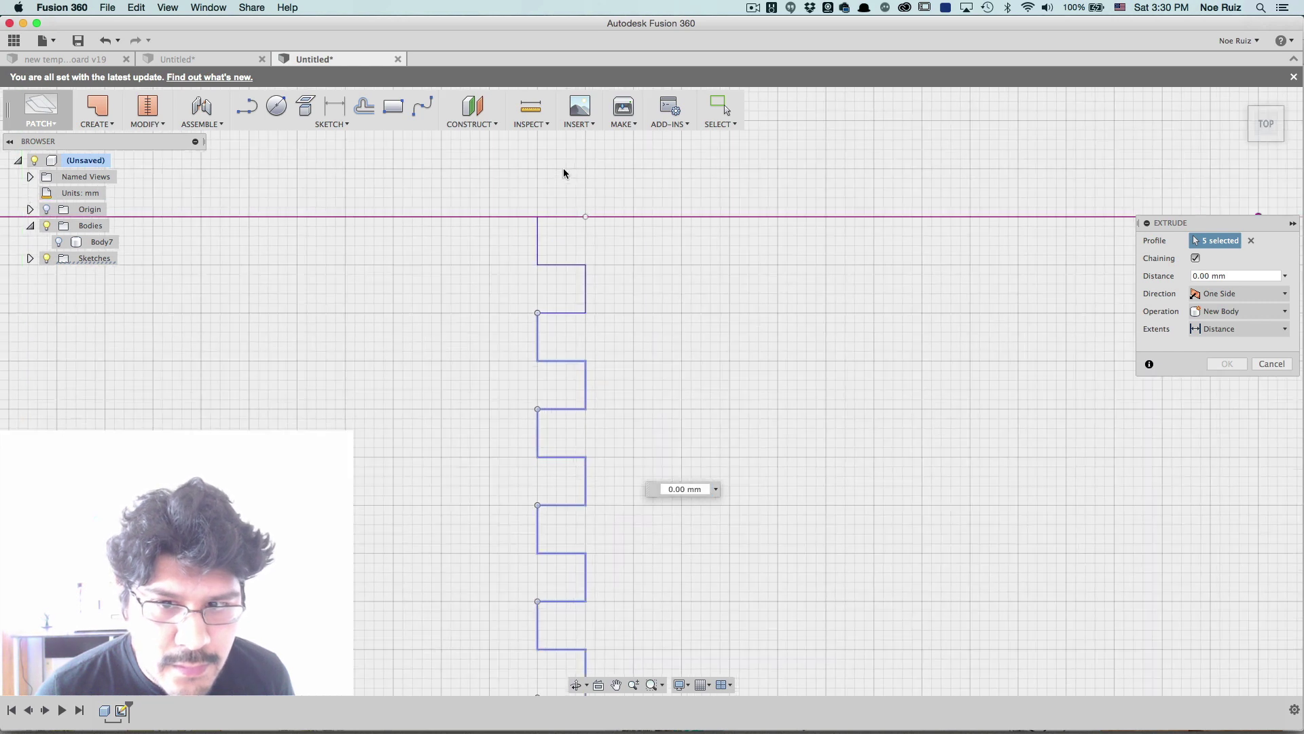
pyautogui.click(569, 418)
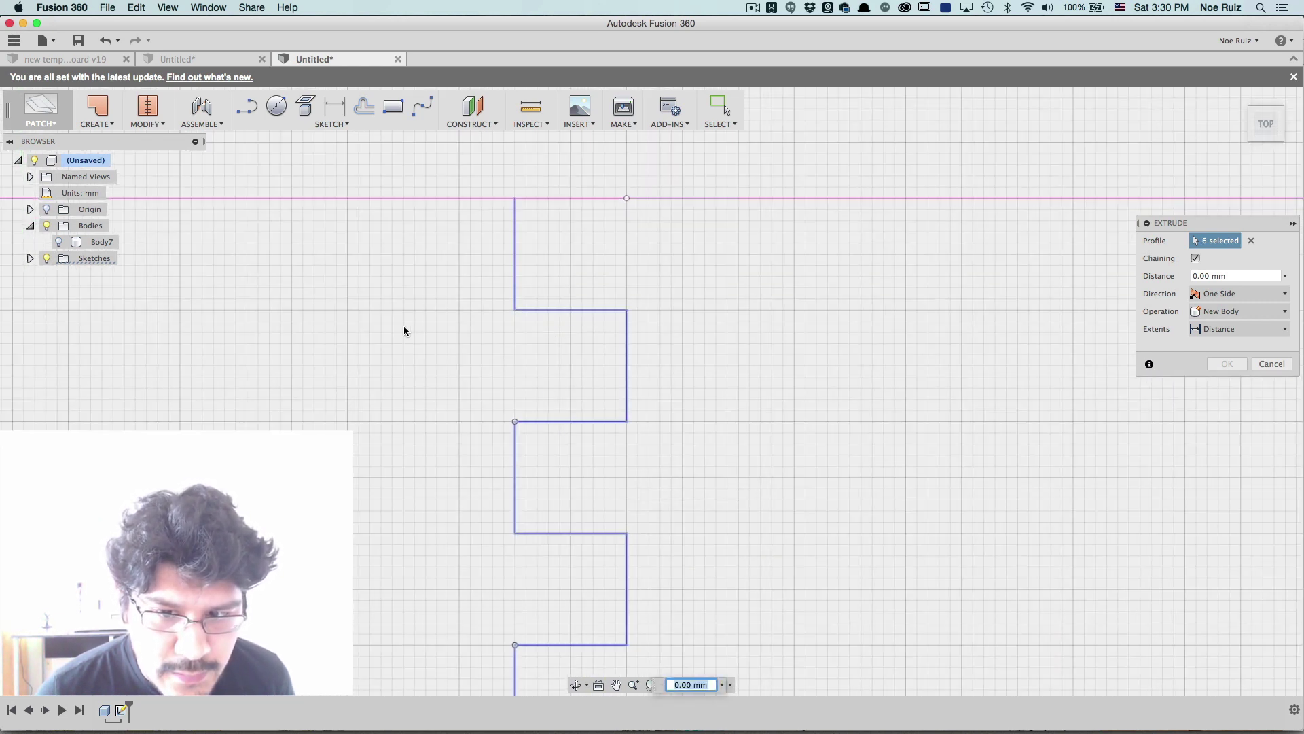
pyautogui.scroll(-6, 403, 331)
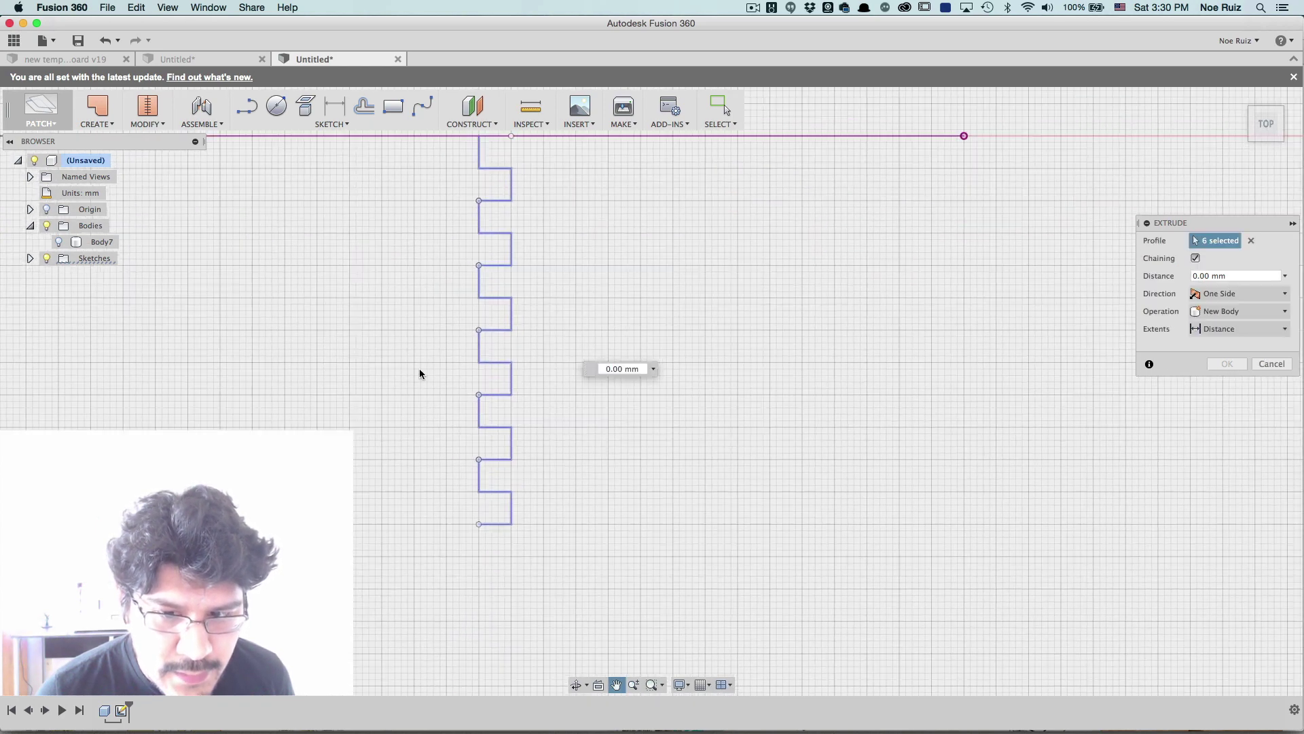
pyautogui.scroll(-3, 419, 374)
# Extrude the six profiles 50 mm as new surface bodies Body8–Body13
pyautogui.keyDown('shift'); pyautogui.moveTo(414, 356); pyautogui.dragTo(475, 410, button='middle'); pyautogui.keyUp('shift')
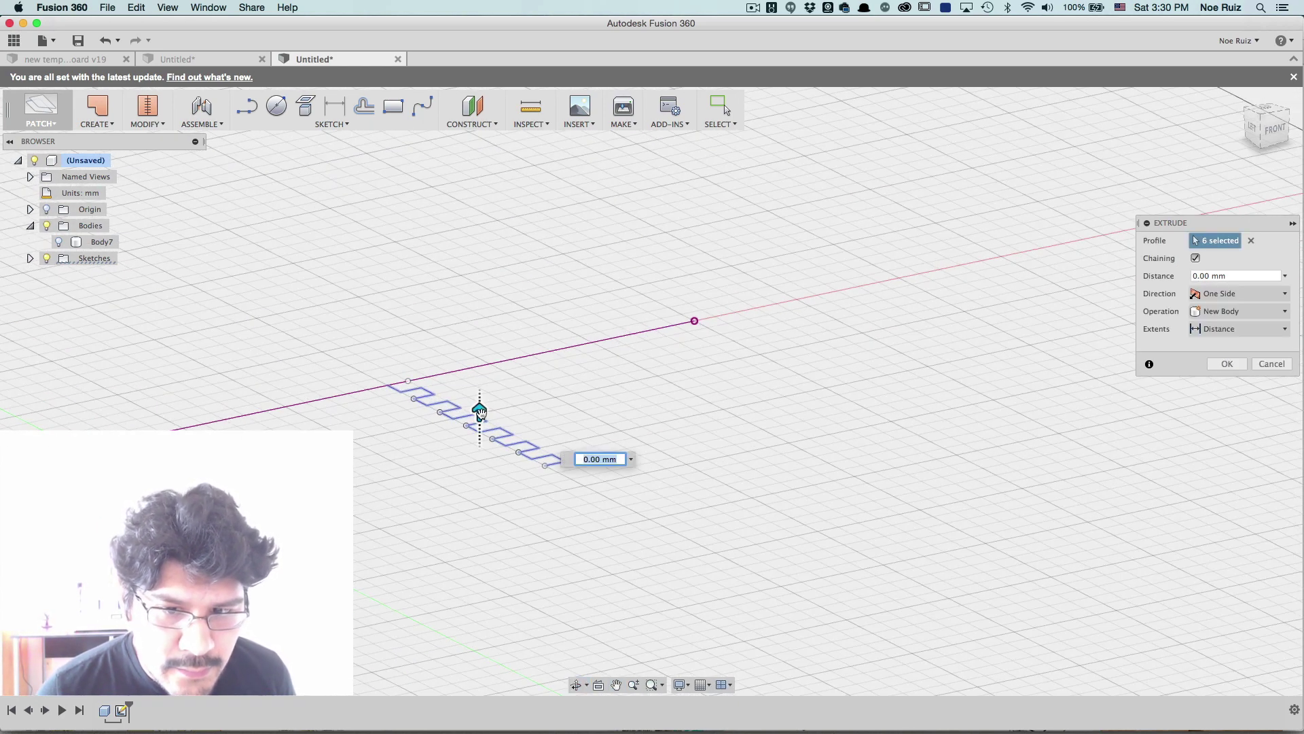
pyautogui.moveTo(481, 413); pyautogui.dragTo(481, 180)
pyautogui.scroll(-3, 391, 299)
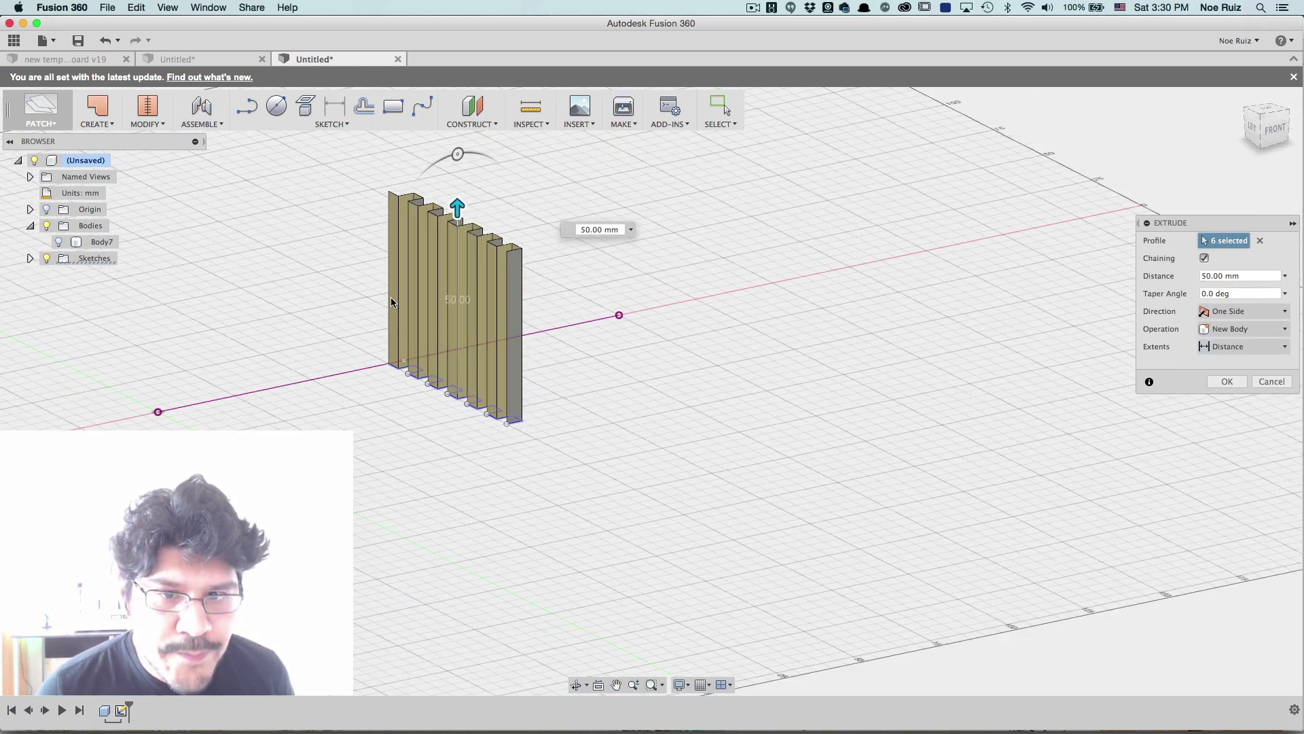
pyautogui.keyDown('shift'); pyautogui.moveTo(392, 302); pyautogui.dragTo(390, 209, button='middle'); pyautogui.keyUp('shift')
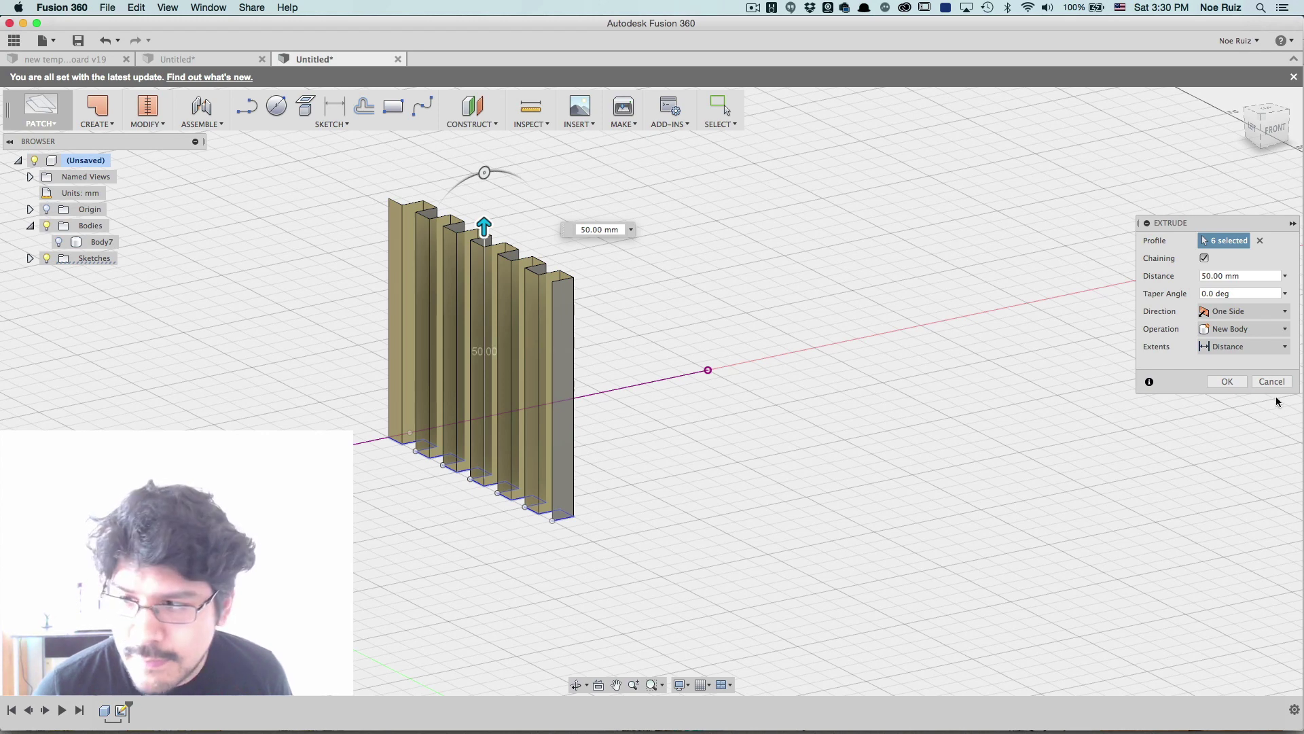
pyautogui.click(1227, 381)
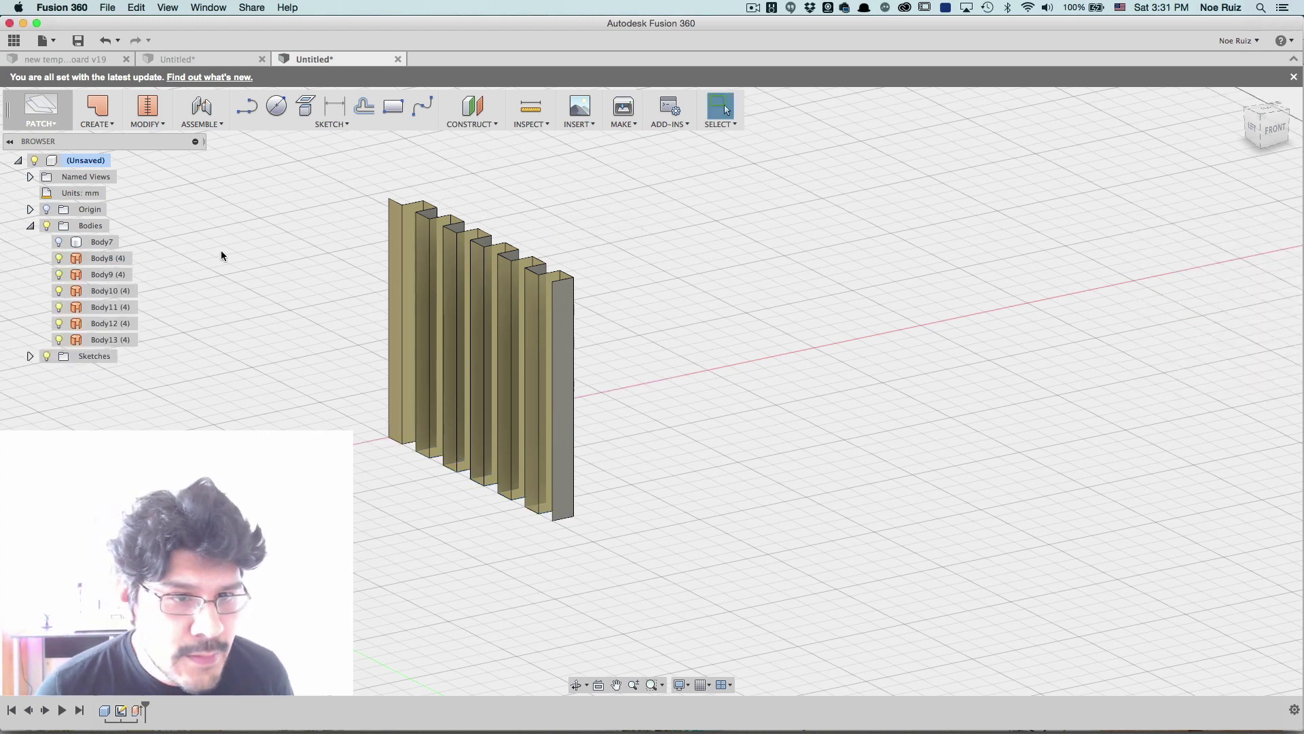
# Highlight the Body9 and Body12 walls and orbit around the stepped walls
pyautogui.click(103, 274)
pyautogui.click(109, 324)
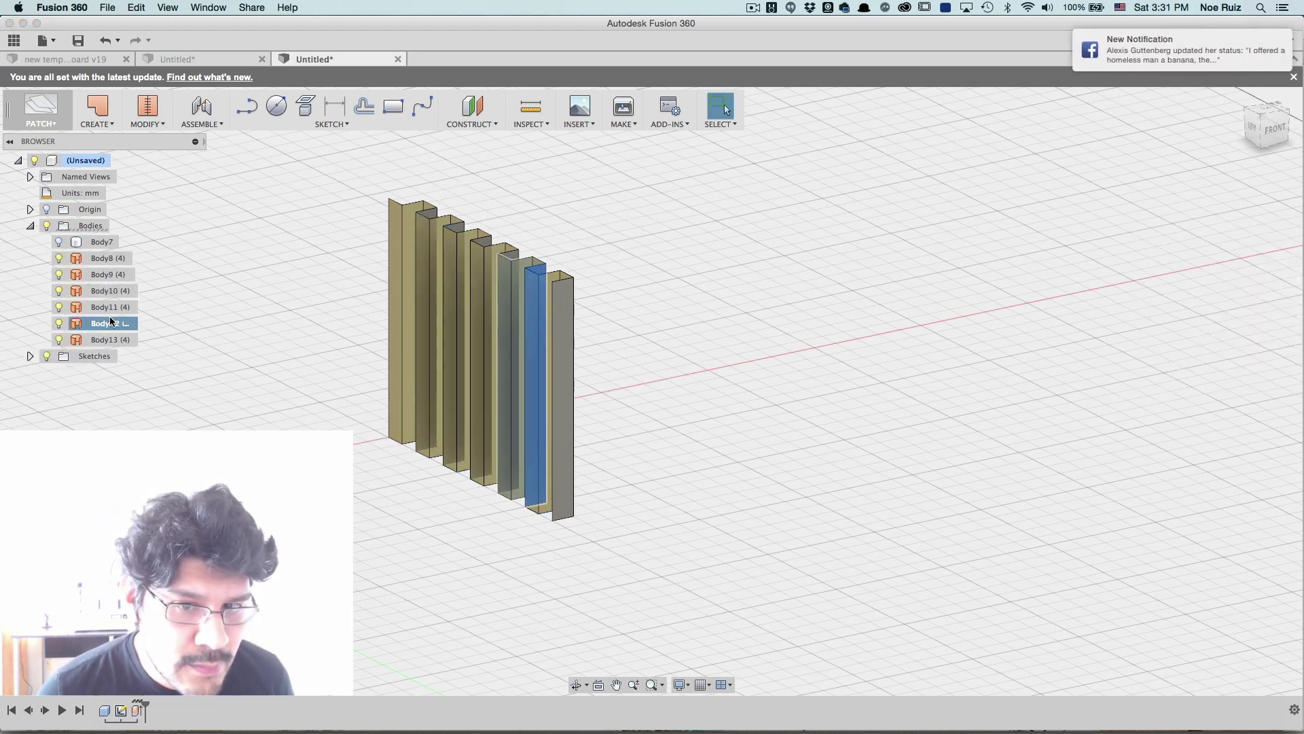
pyautogui.click(280, 380)
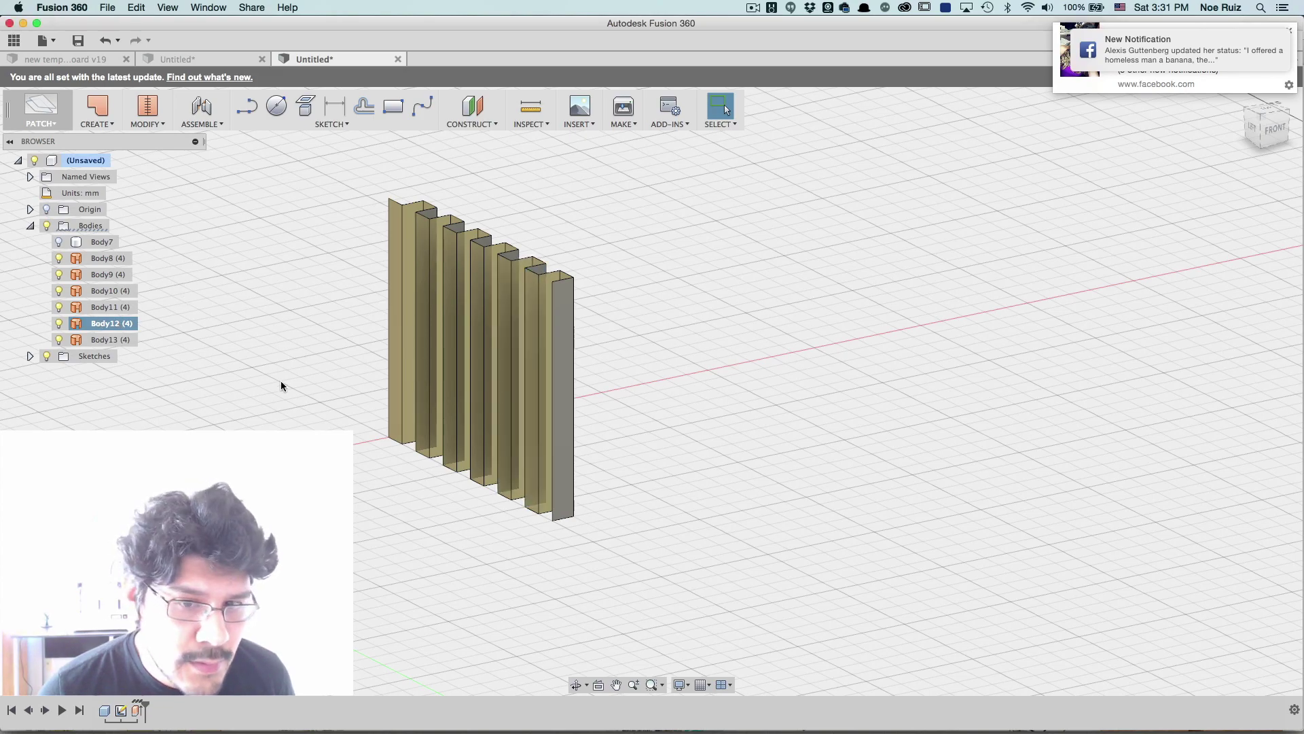
pyautogui.scroll(-1, 280, 380)
pyautogui.scroll(3, 320, 337)
pyautogui.keyDown('shift'); pyautogui.moveTo(320, 378); pyautogui.dragTo(324, 308, button='middle'); pyautogui.keyUp('shift')
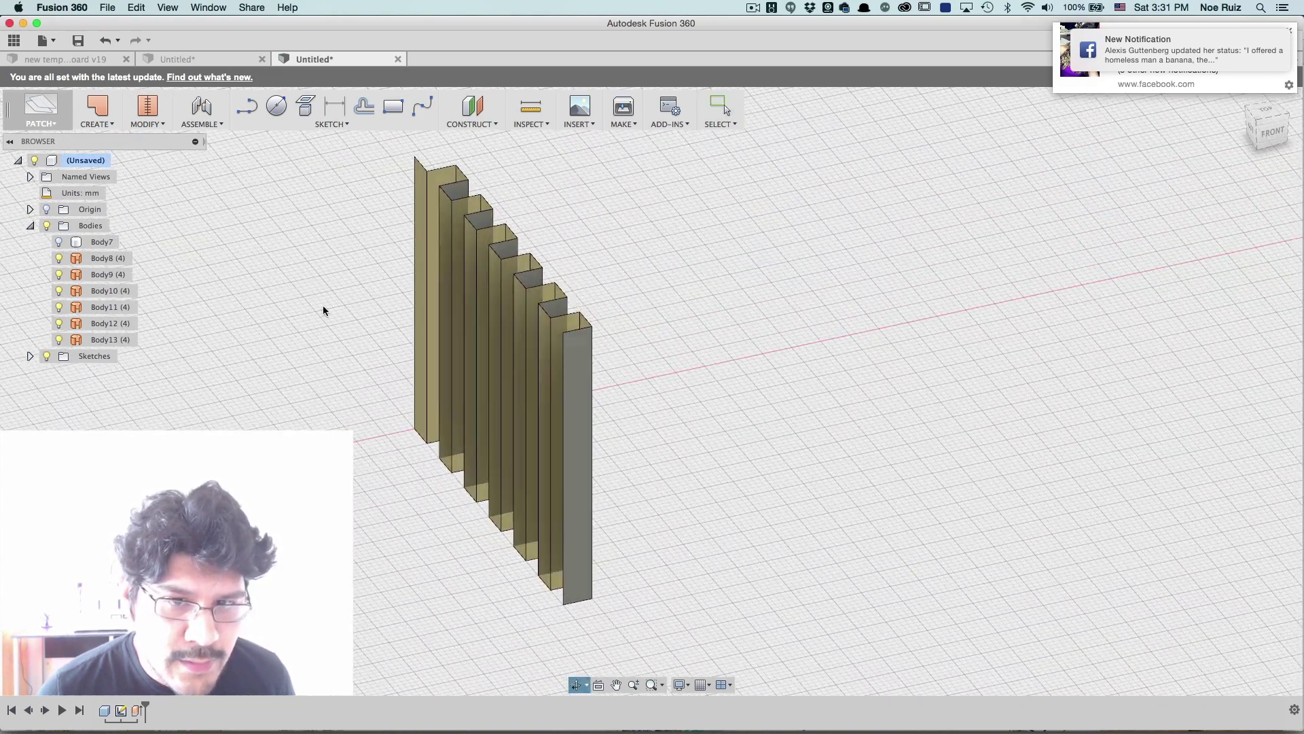
# Start Thicken and select the wall faces of Body8 through Body13
pyautogui.click(92, 124)
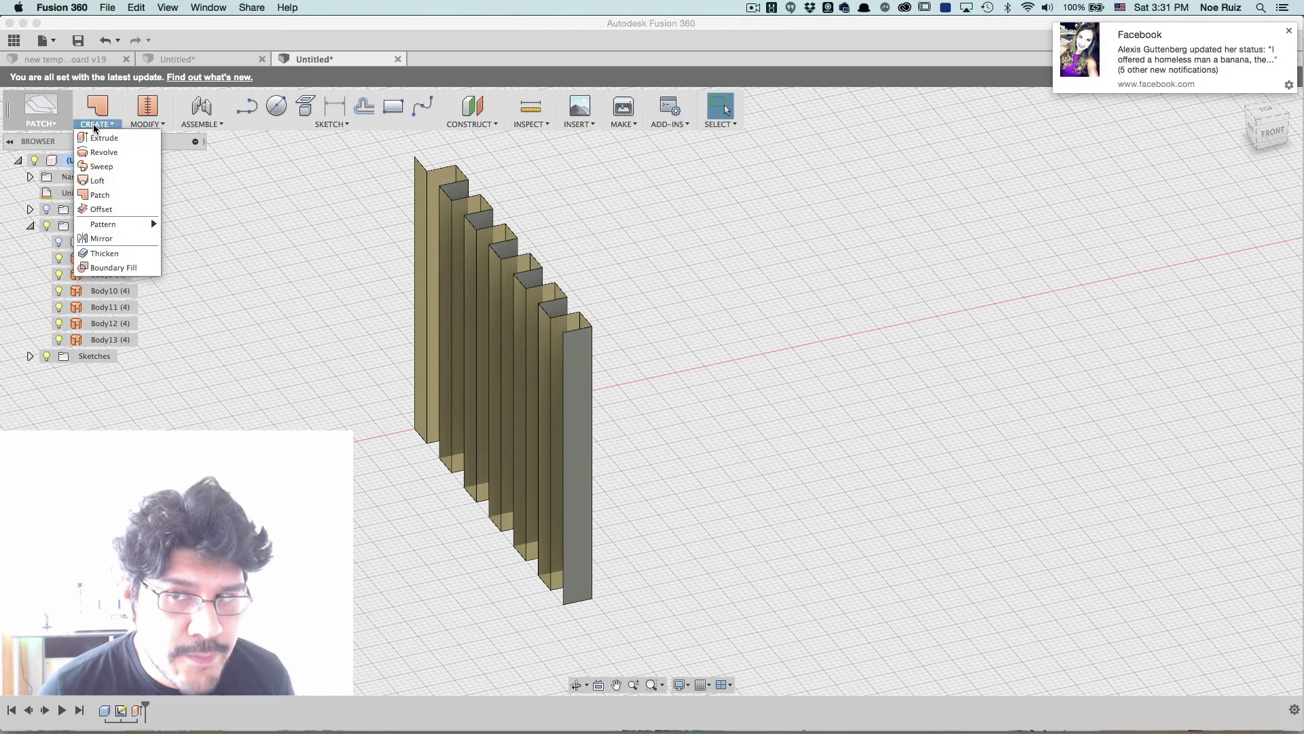
pyautogui.click(102, 253)
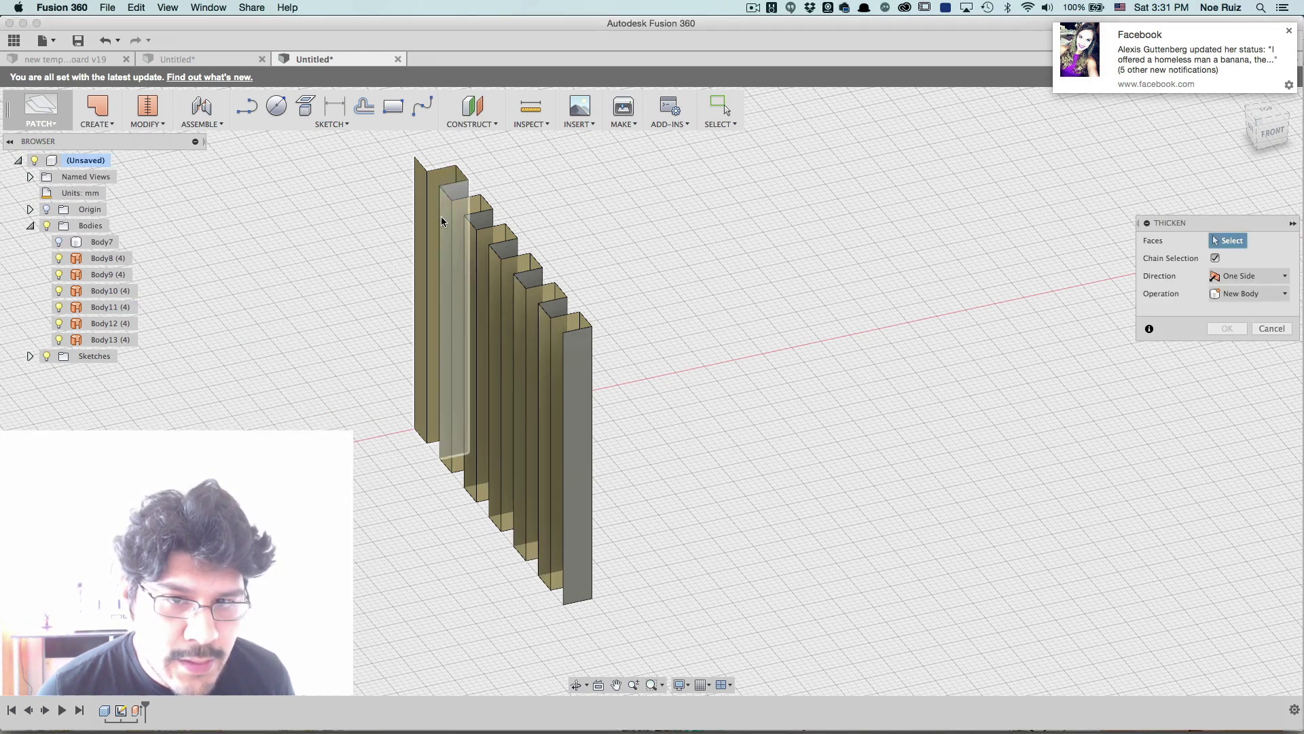
pyautogui.click(102, 258)
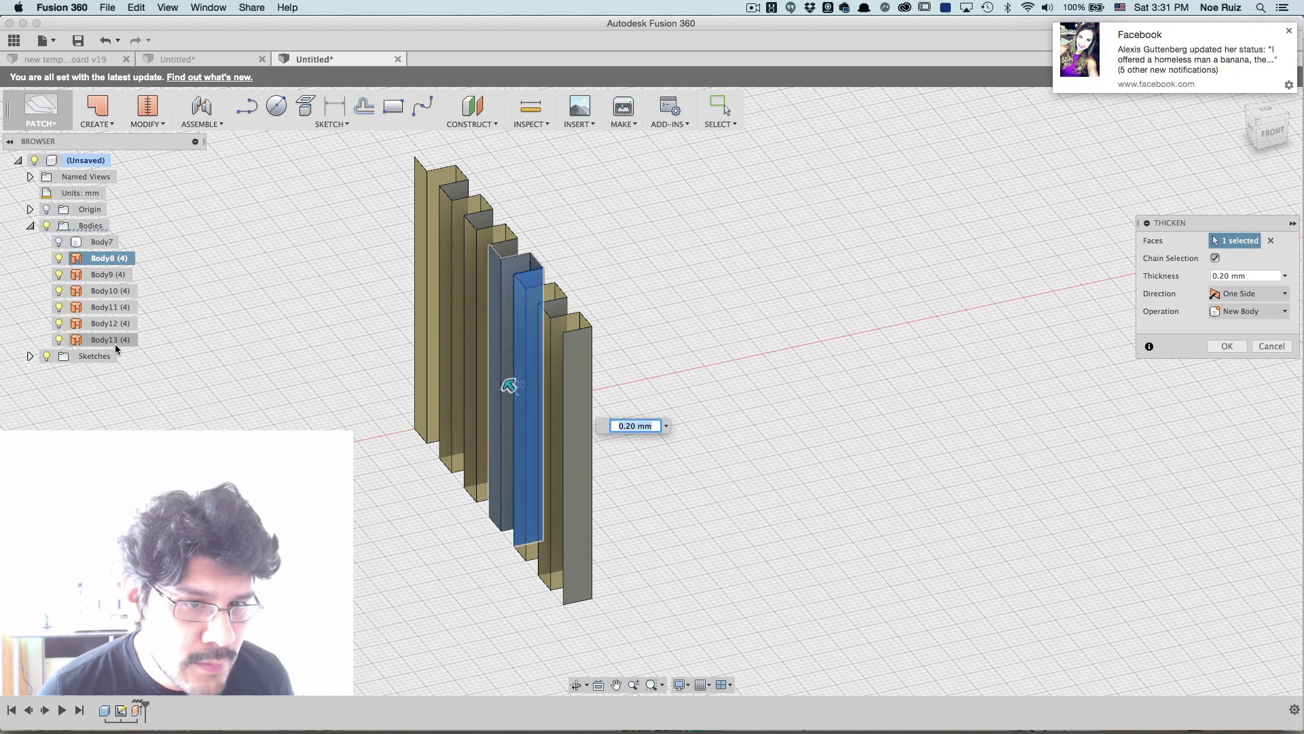
pyautogui.click(115, 276)
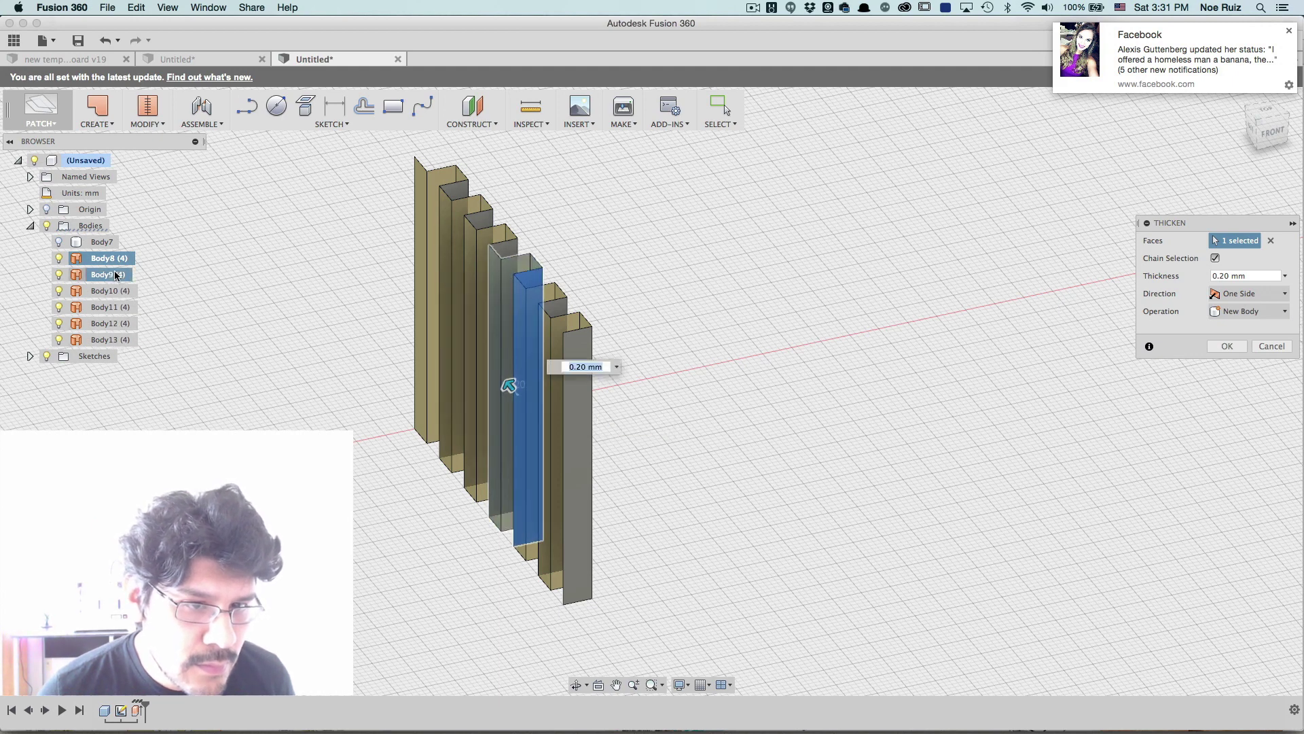
pyautogui.click(116, 292)
pyautogui.click(109, 307)
pyautogui.click(108, 323)
pyautogui.click(108, 340)
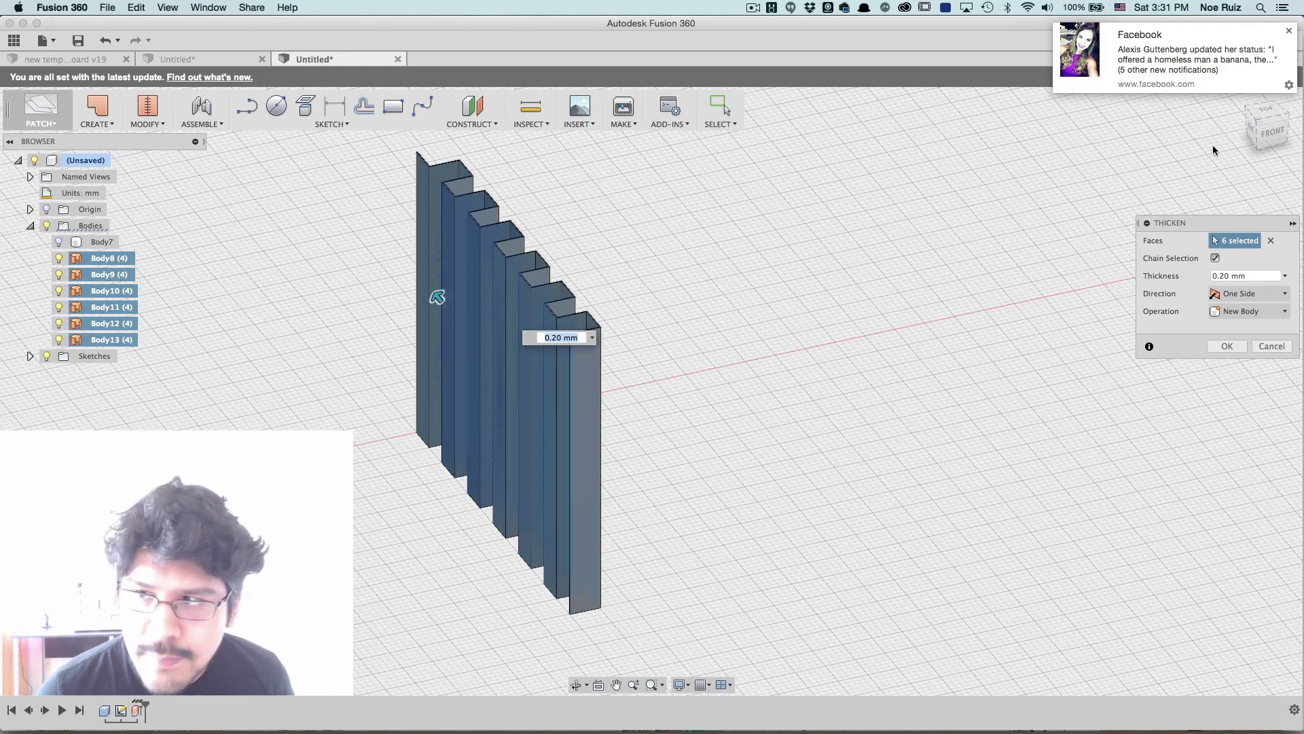
# Keep the thickness at 0.20 mm and create the thickened solid Body14
pyautogui.click(1267, 111)
pyautogui.scroll(4, 497, 260)
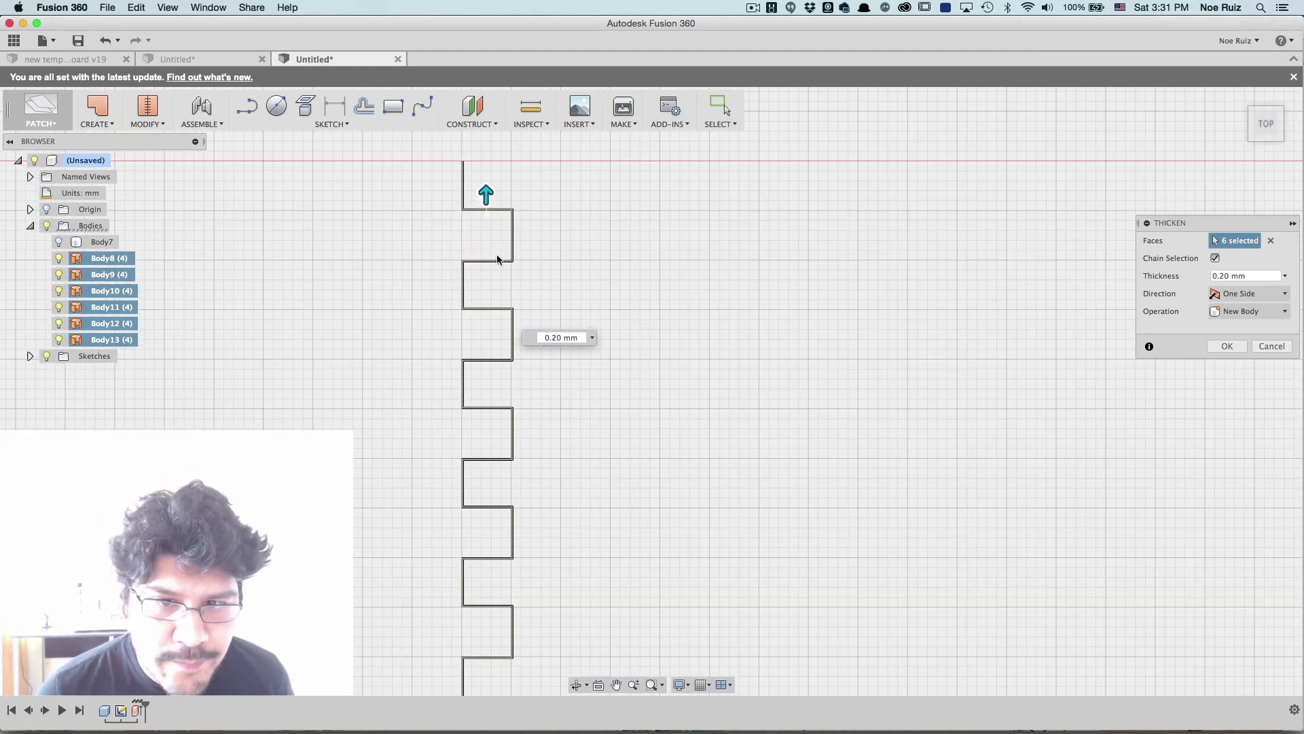
pyautogui.scroll(8, 498, 259)
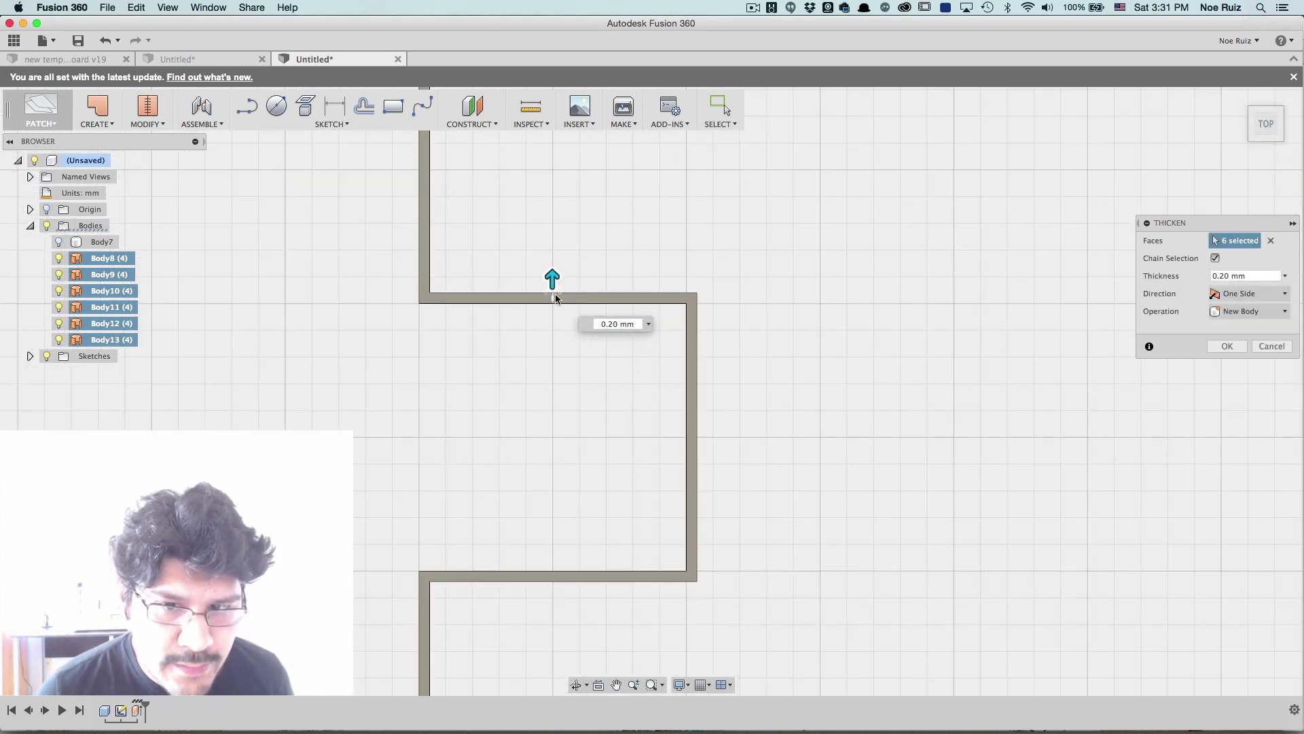
pyautogui.moveTo(552, 280)
pyautogui.mouseDown()
pyautogui.moveTo(562, 259)
pyautogui.moveTo(551, 279)
pyautogui.mouseUp()
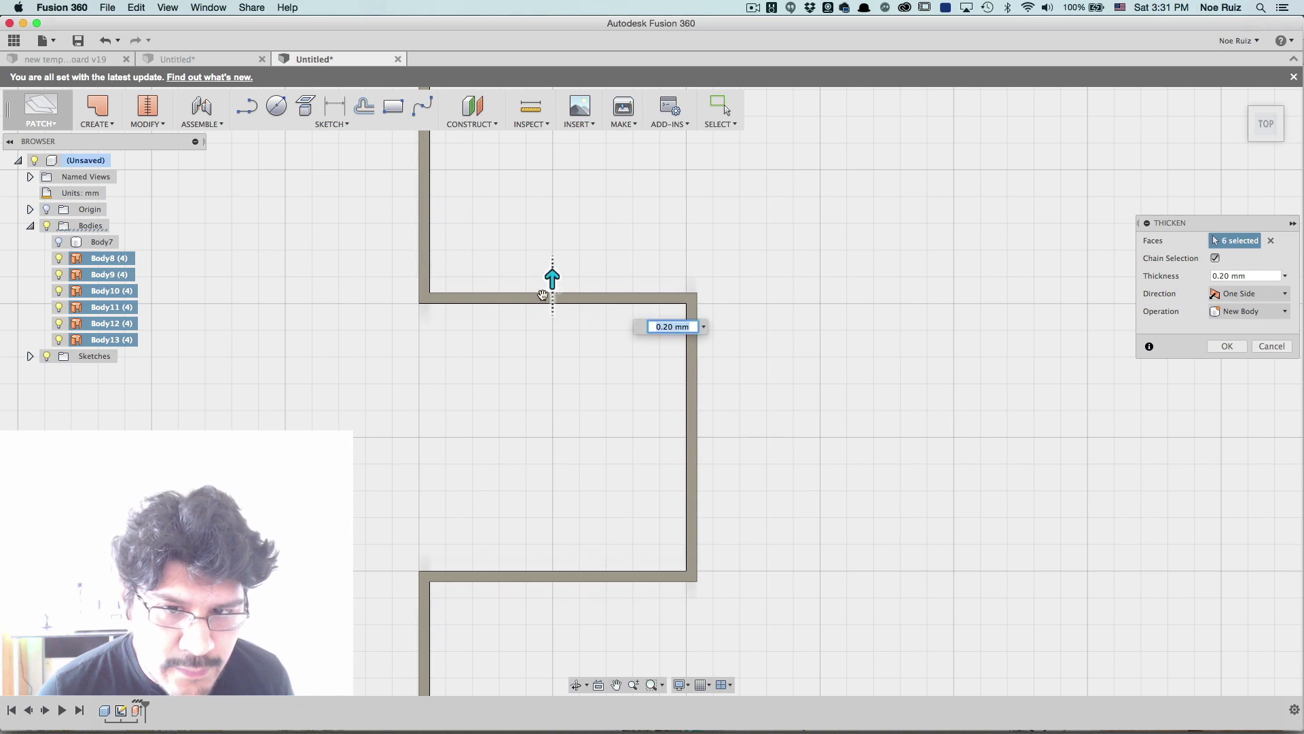
pyautogui.scroll(-8, 536, 308)
pyautogui.click(1227, 346)
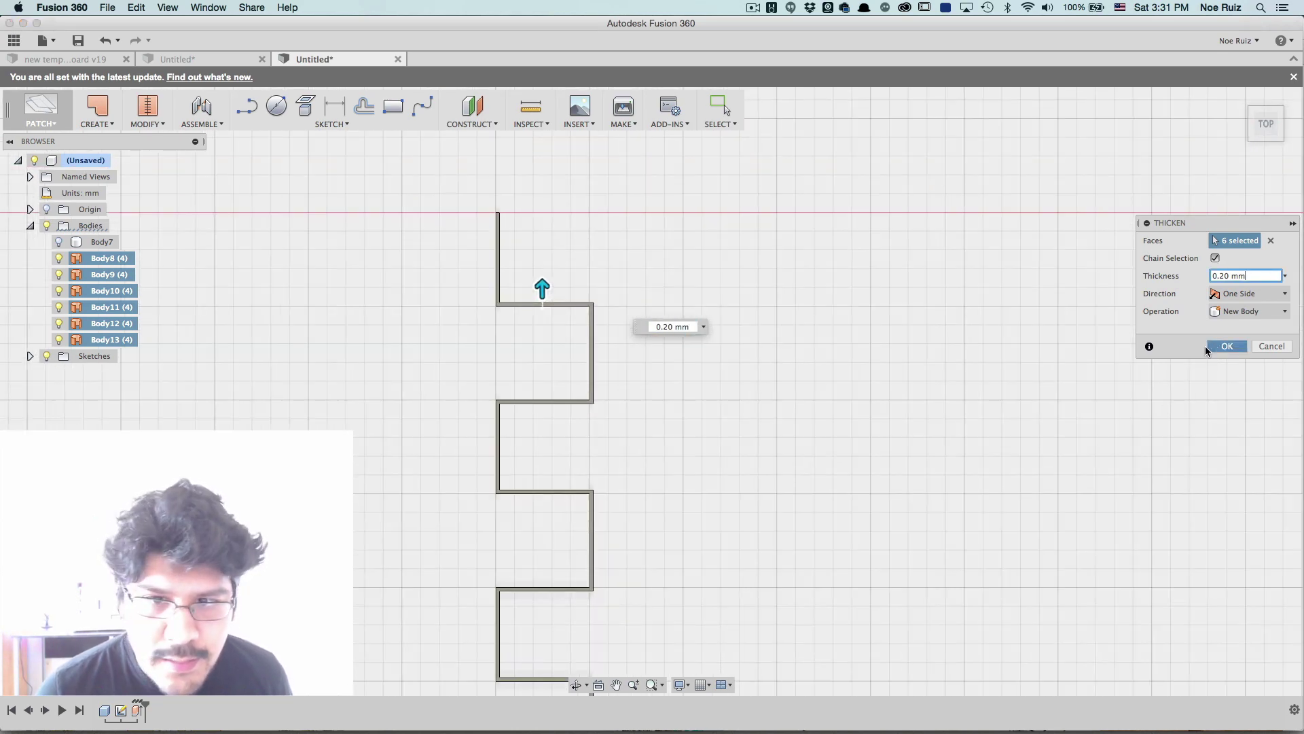
# Inspect the new Body14 solid from several angles
pyautogui.scroll(-5, 571, 367)
pyautogui.moveTo(474, 333); pyautogui.dragTo(455, 230, button='middle')
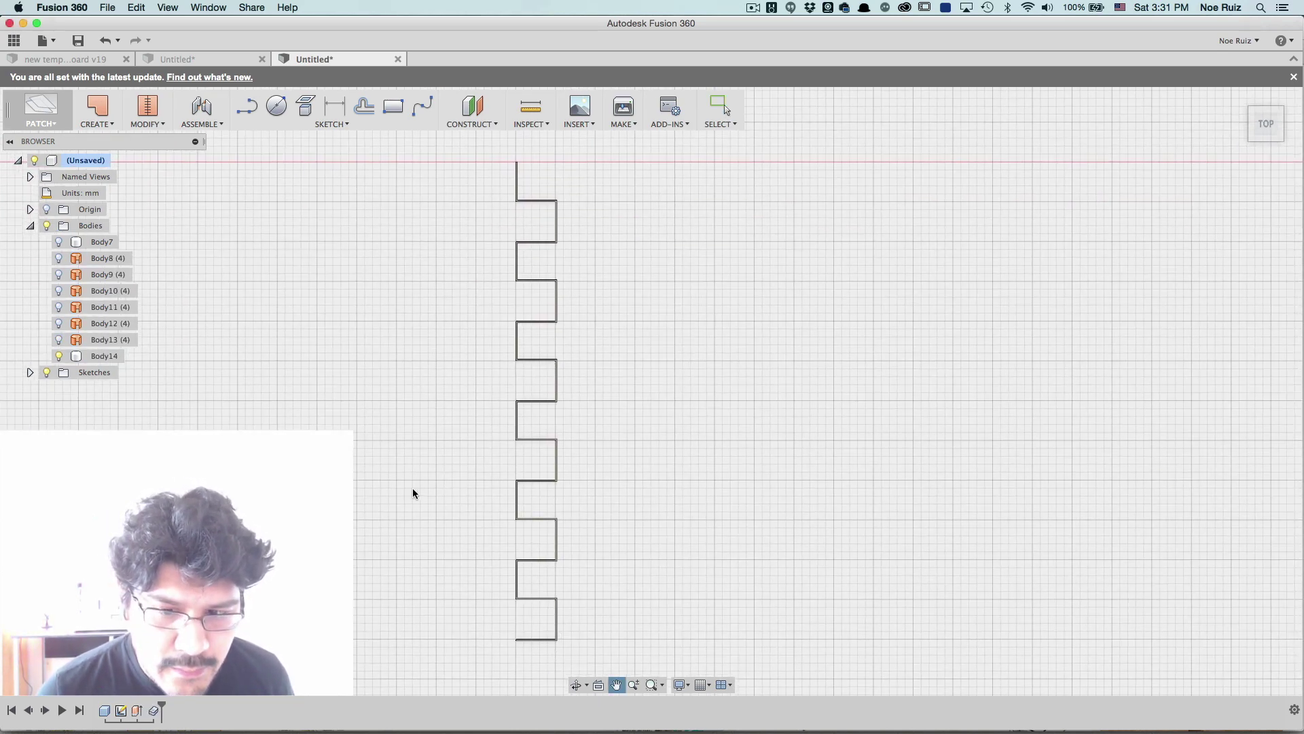
pyautogui.scroll(-4, 413, 488)
pyautogui.scroll(3, 409, 476)
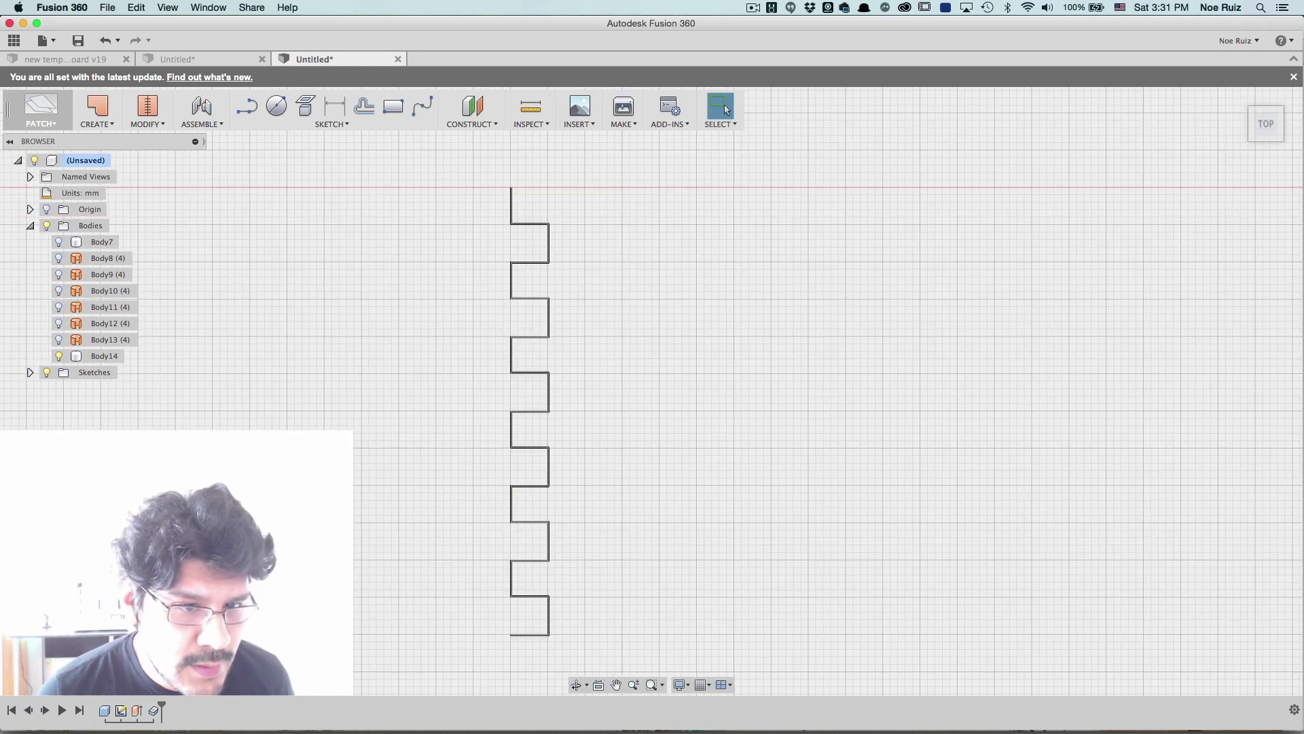
pyautogui.click(99, 359)
pyautogui.keyDown('shift'); pyautogui.moveTo(421, 394); pyautogui.dragTo(455, 421, button='middle'); pyautogui.keyUp('shift')
pyautogui.moveTo(384, 523)
pyautogui.keyDown('shift'); pyautogui.mouseDown(button='middle')
pyautogui.moveTo(364, 565)
pyautogui.moveTo(362, 519)
pyautogui.mouseUp(button='middle'); pyautogui.keyUp('shift')
pyautogui.scroll(-2, 365, 538)
pyautogui.click(367, 540)
# Make the oak board Body7 visible again and view it with the wall from angled and back views
pyautogui.click(59, 242)
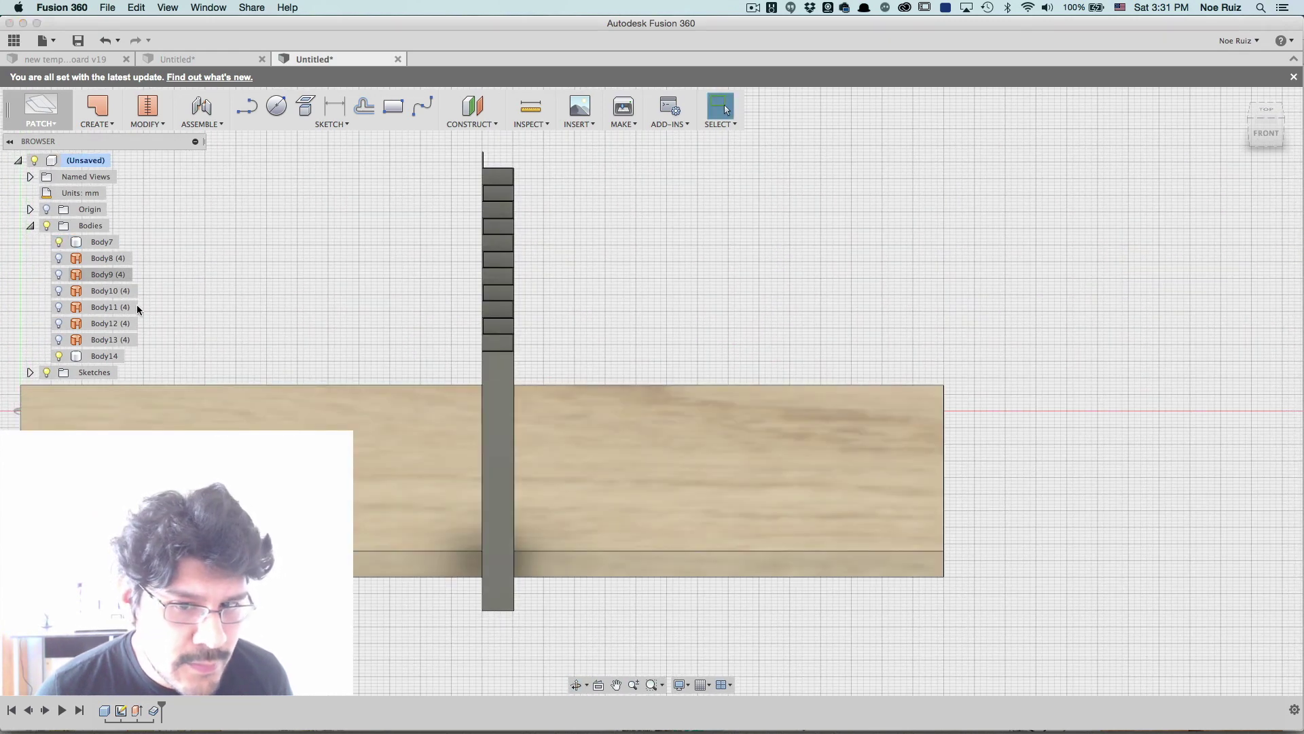
pyautogui.scroll(-2, 244, 312)
pyautogui.keyDown('shift'); pyautogui.moveTo(244, 312); pyautogui.dragTo(344, 340, button='middle'); pyautogui.keyUp('shift')
pyautogui.keyDown('shift'); pyautogui.moveTo(381, 443); pyautogui.dragTo(321, 436, button='middle'); pyautogui.keyUp('shift')
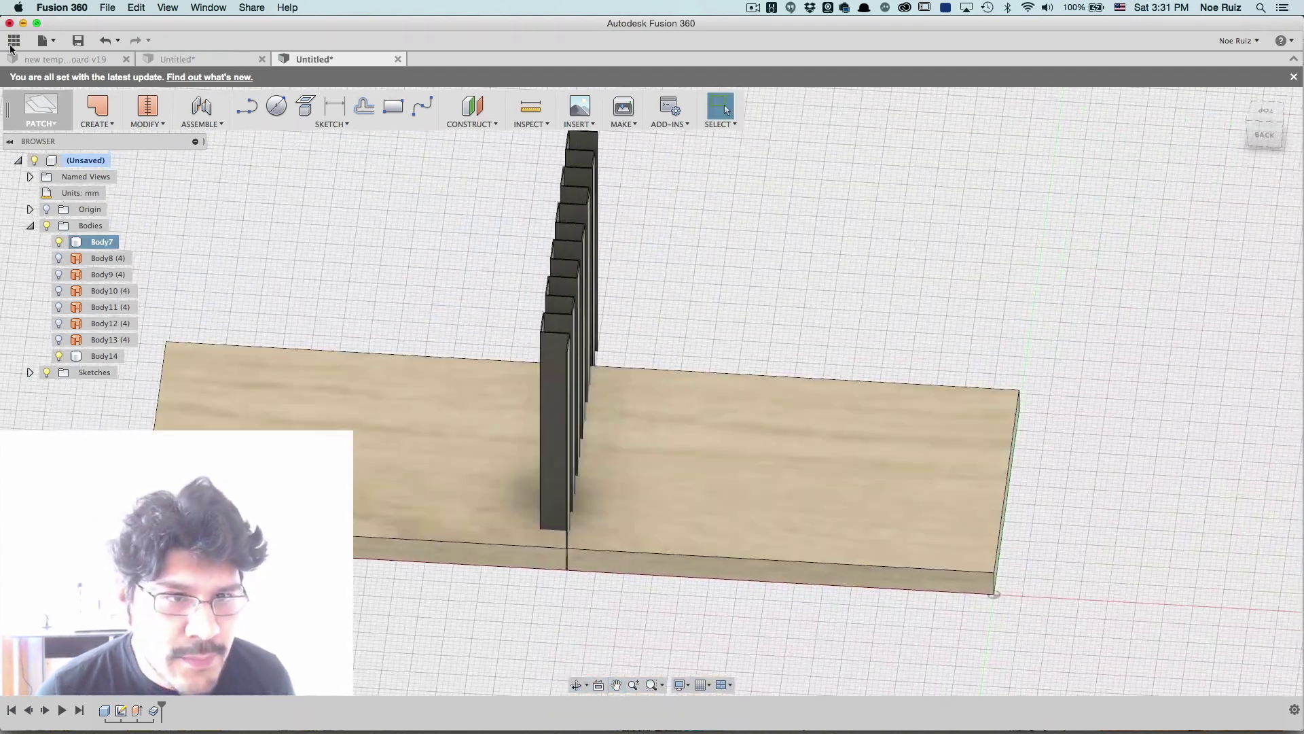
# Switch to the Model workspace and start Split Body on the oak board Body7
pyautogui.click(48, 120)
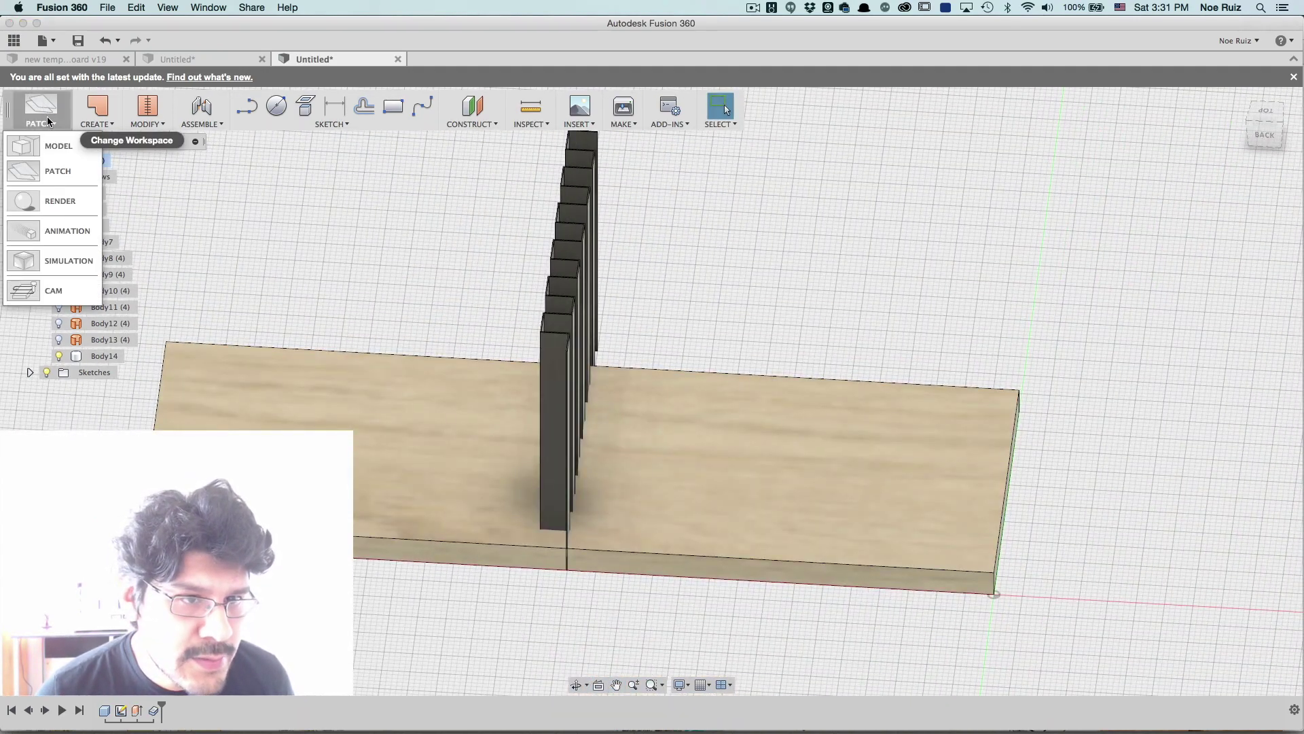
pyautogui.click(33, 144)
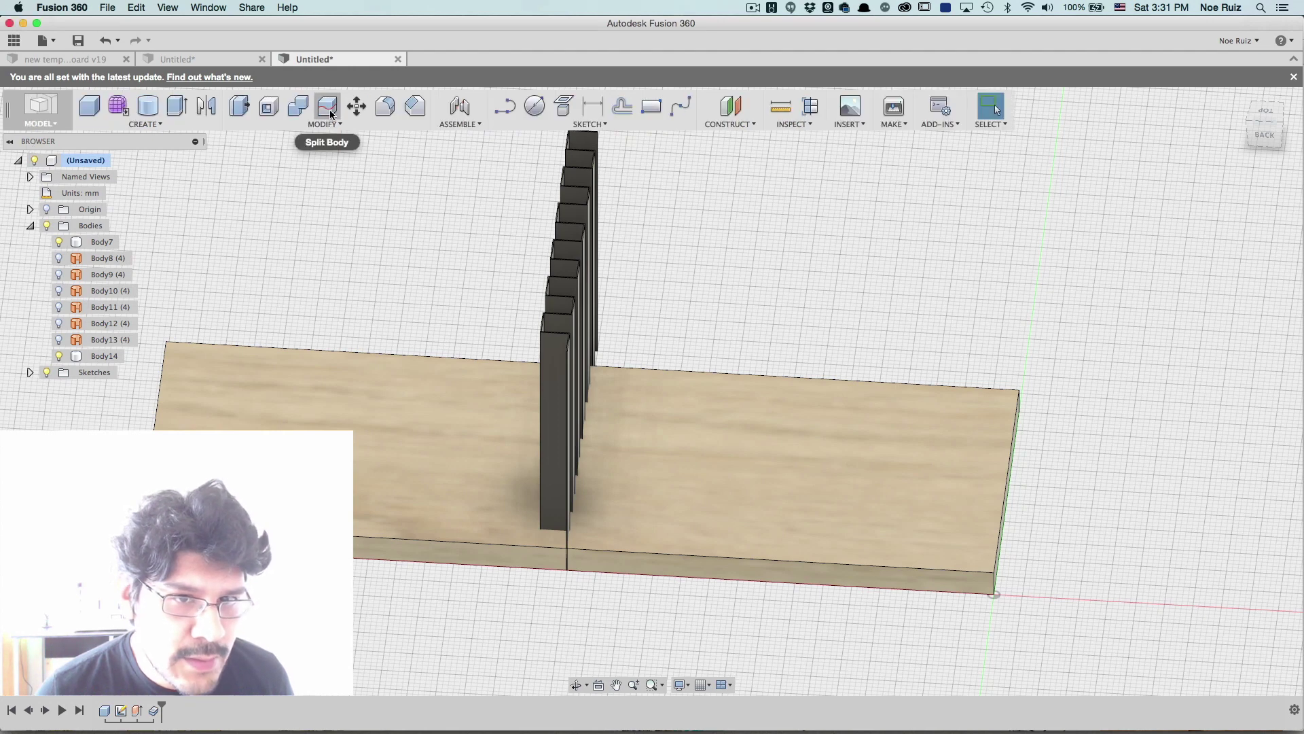
pyautogui.click(327, 123)
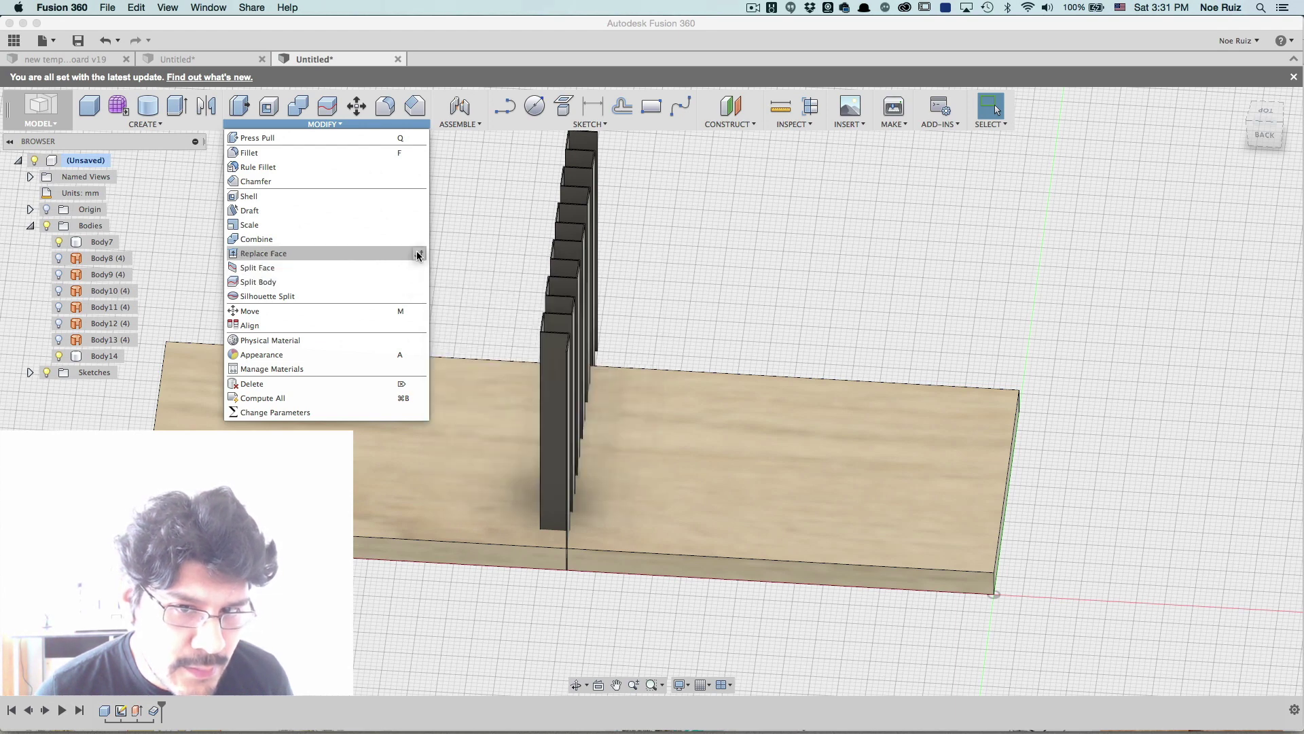
pyautogui.click(261, 281)
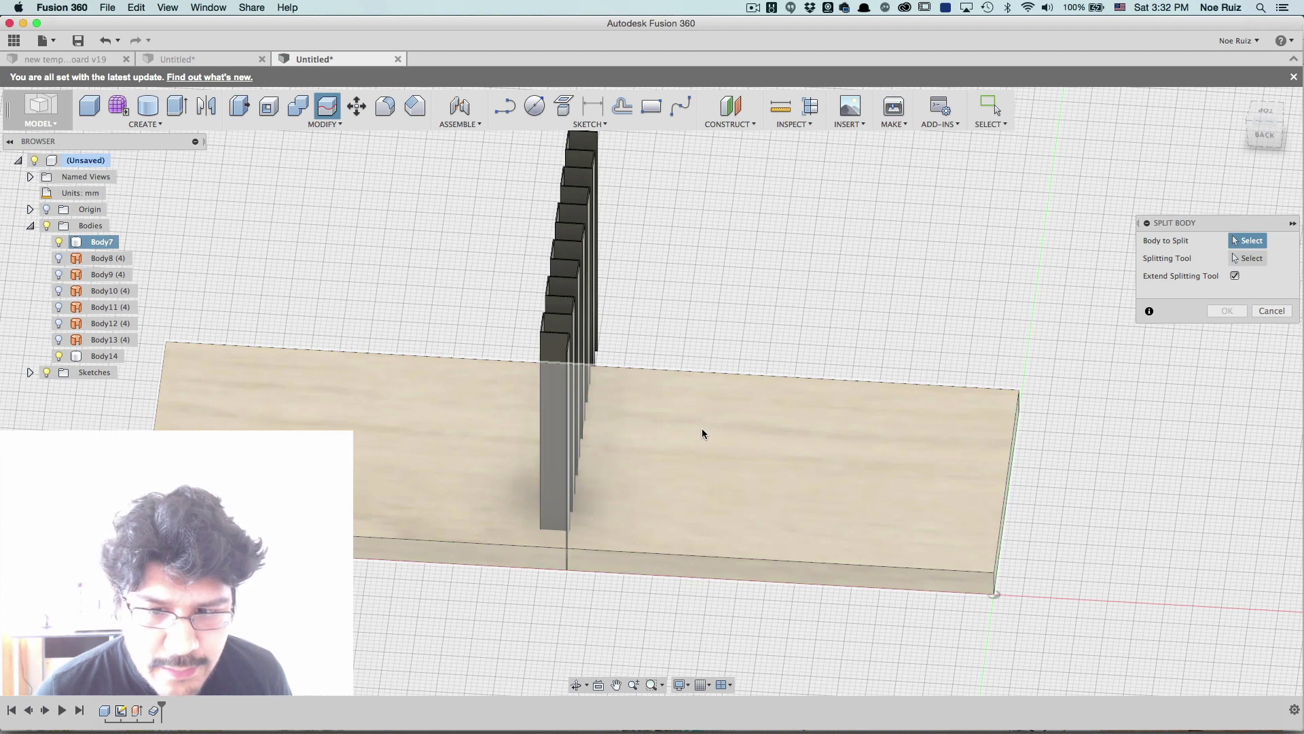
pyautogui.click(675, 490)
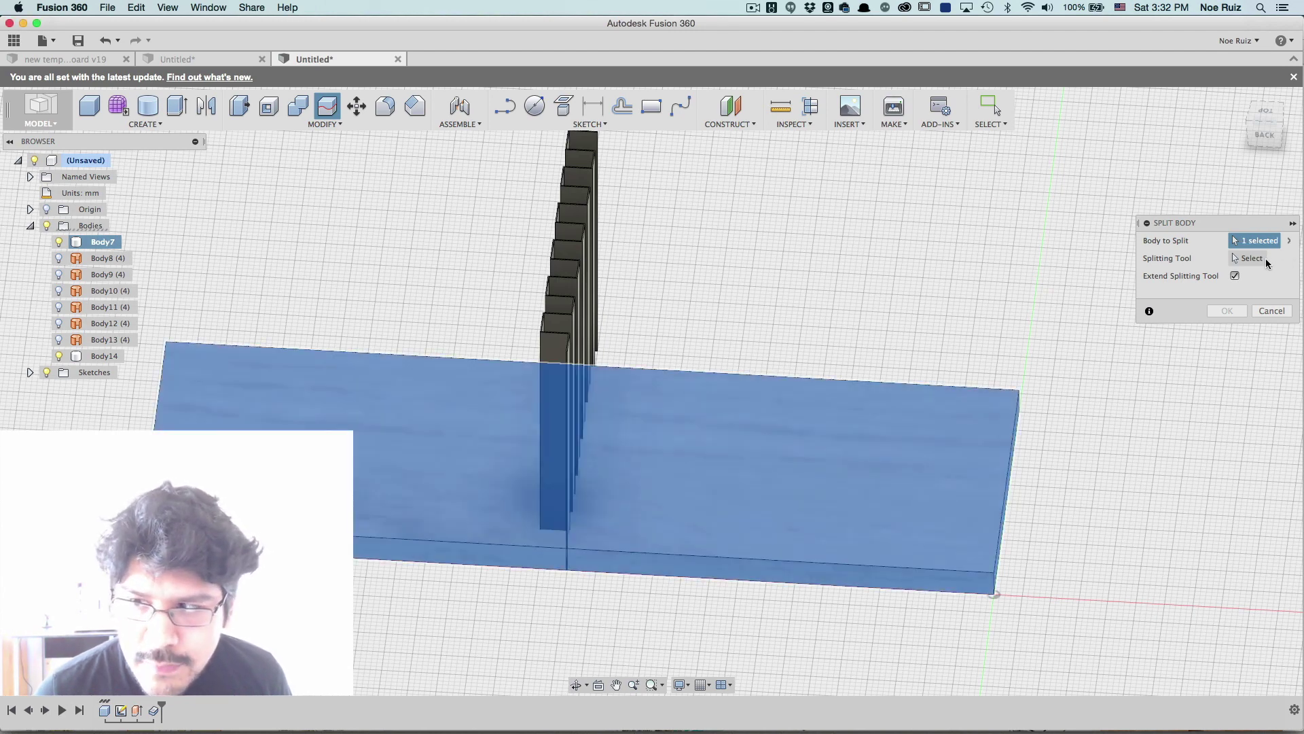
# Use the stepped Body14 wall as the splitting tool and confirm the split
pyautogui.click(1264, 260)
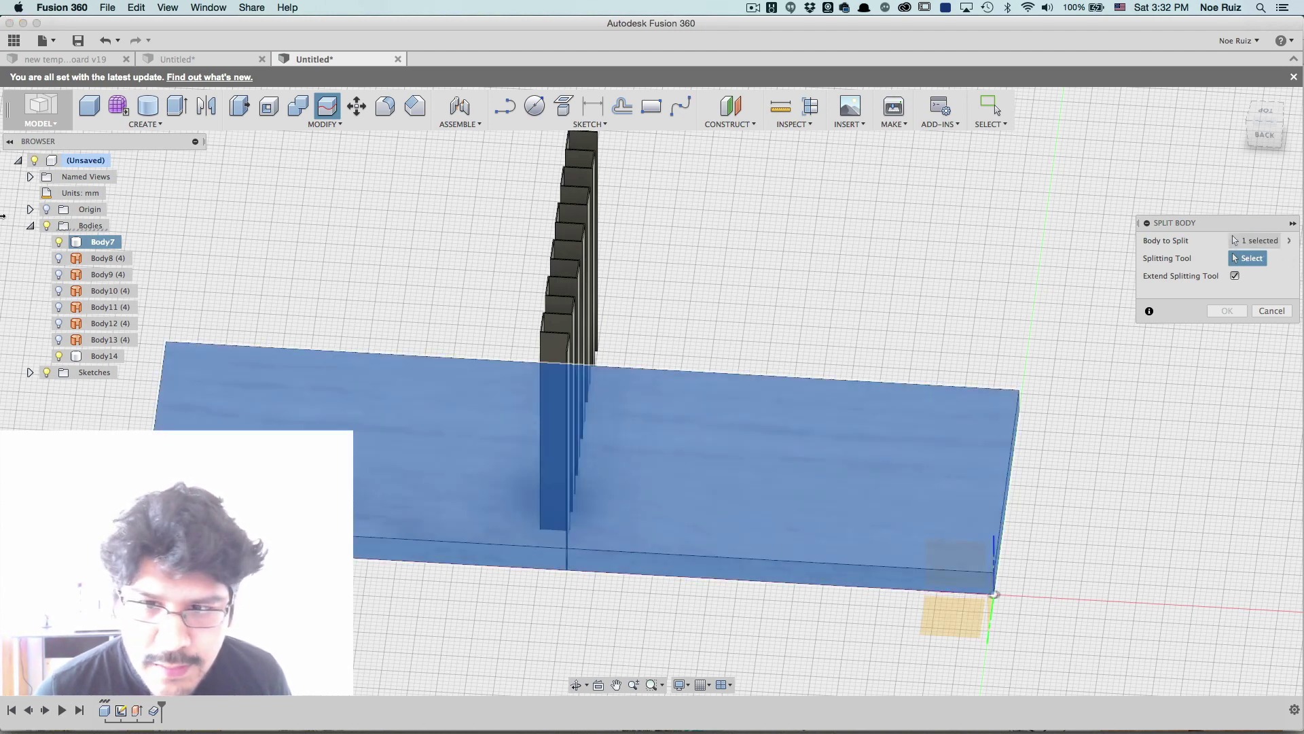
pyautogui.click(575, 253)
pyautogui.click(573, 250)
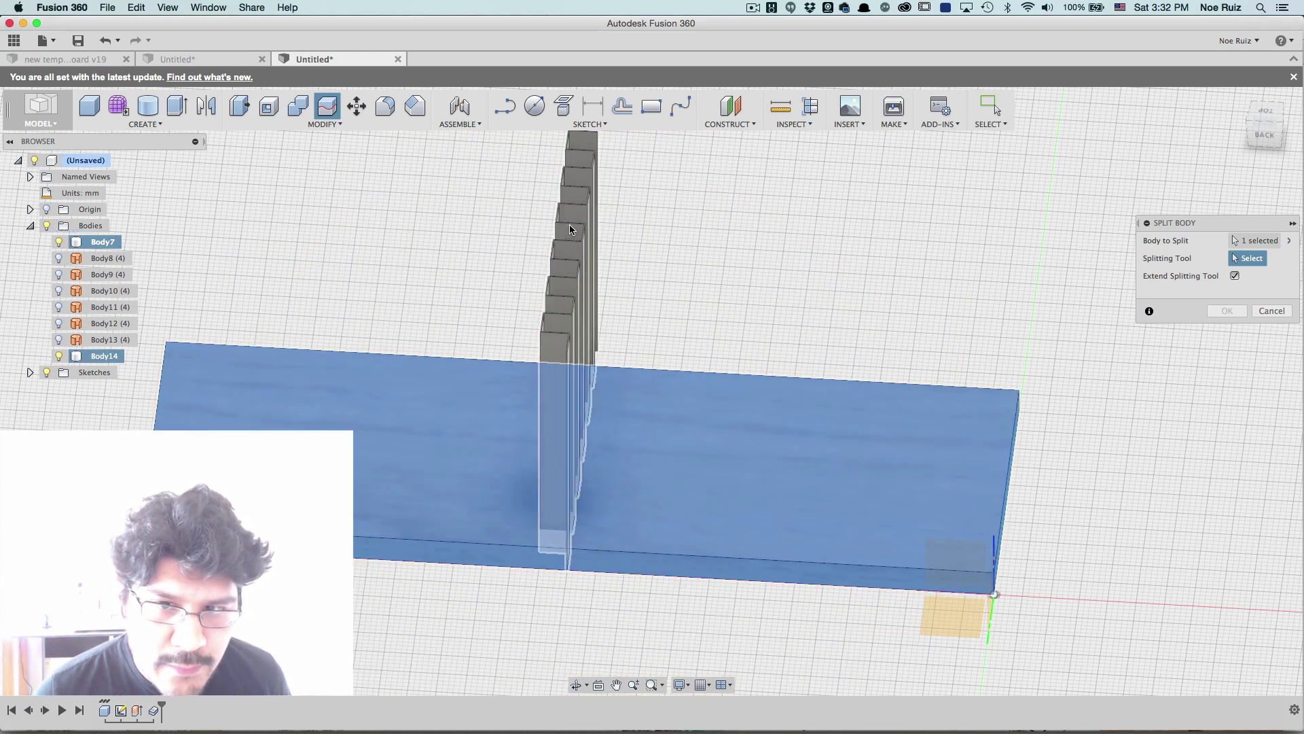
pyautogui.scroll(3, 570, 241)
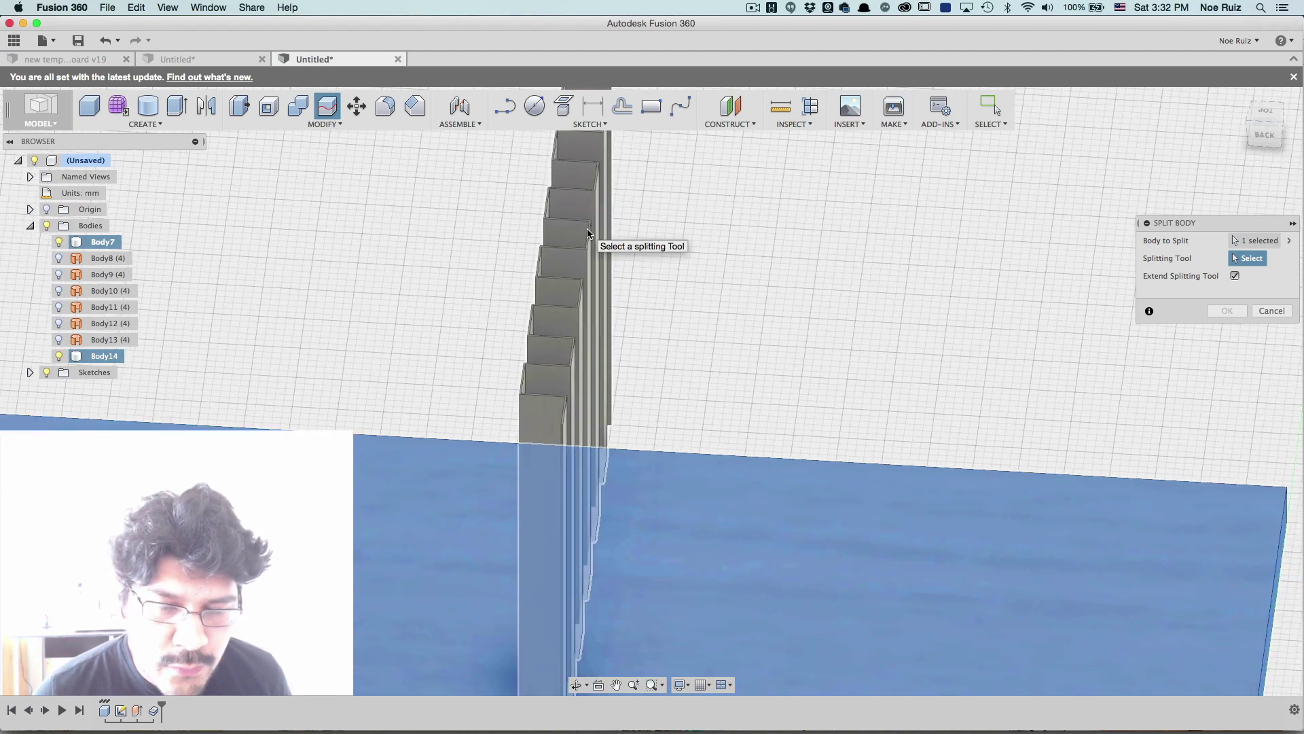
pyautogui.click(588, 236)
pyautogui.scroll(-5, 589, 235)
pyautogui.keyDown('shift'); pyautogui.moveTo(763, 312); pyautogui.dragTo(519, 285, button='middle'); pyautogui.keyUp('shift')
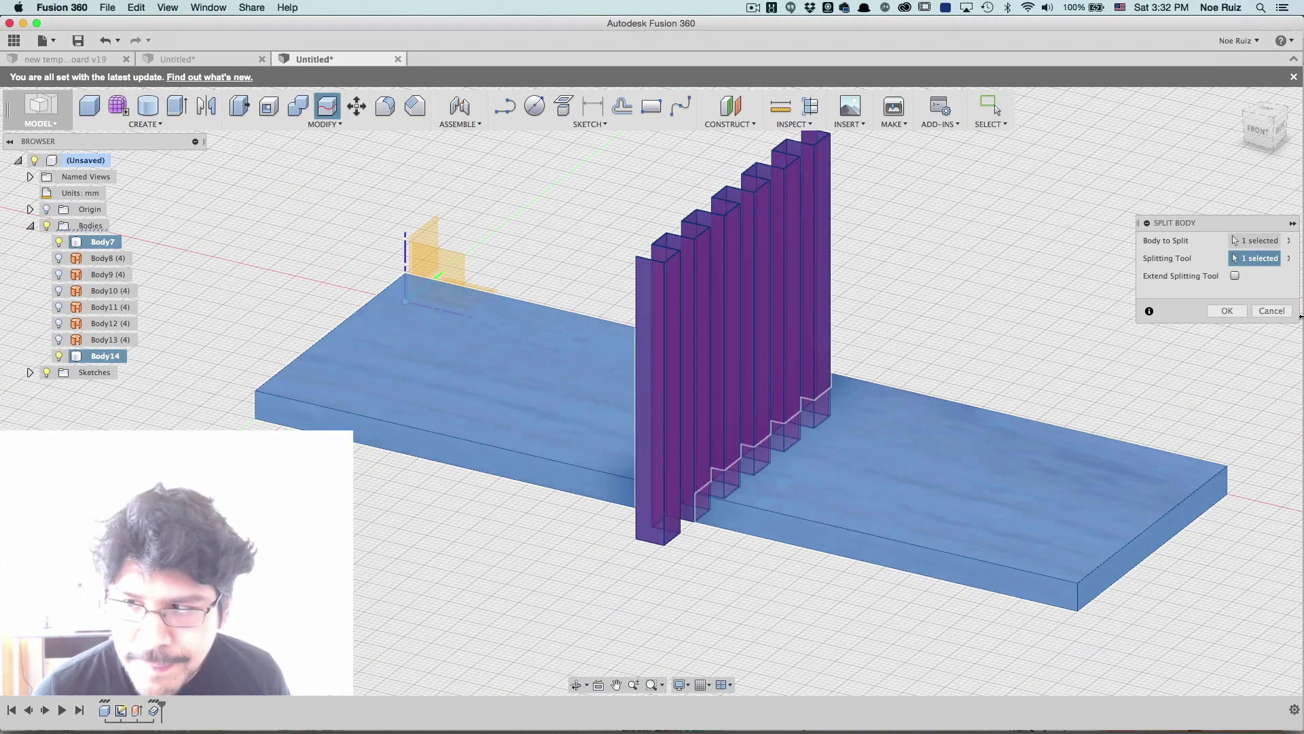
pyautogui.click(1227, 310)
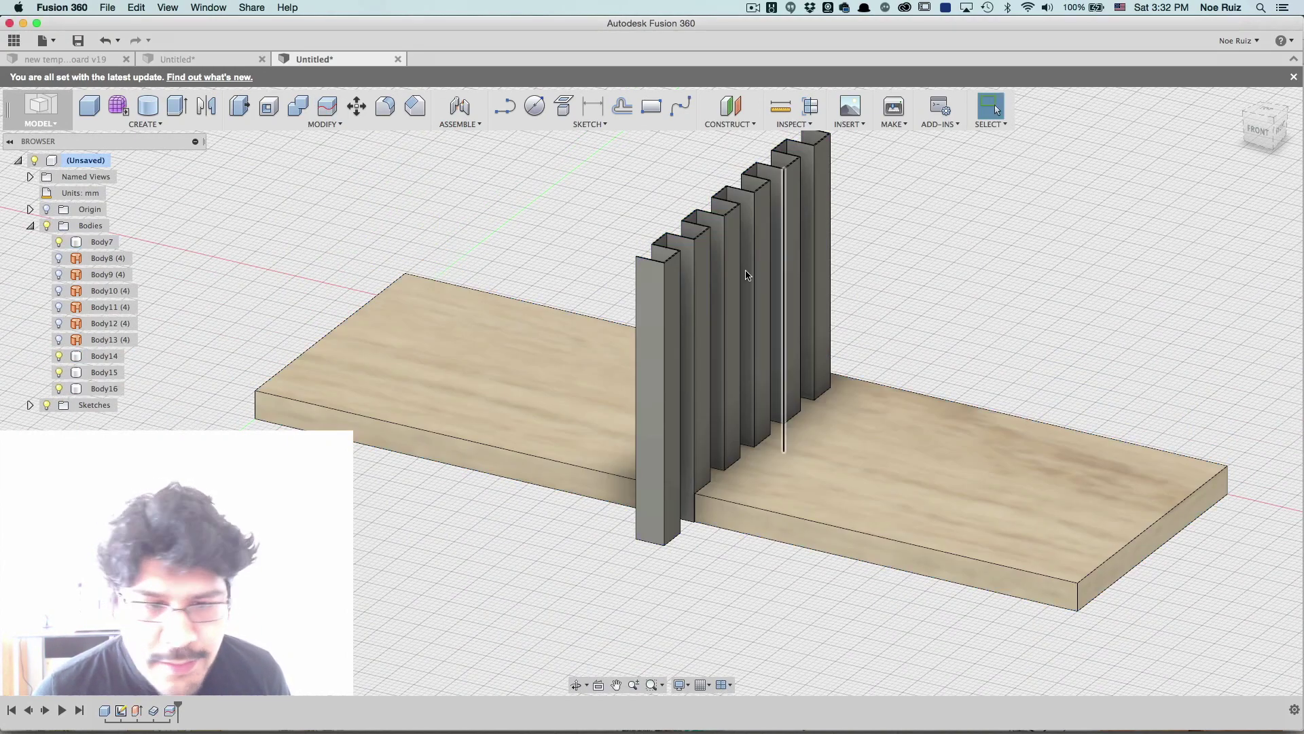
# Hide the stepped wall Body14 to reveal the finger joint between the split halves
pyautogui.moveTo(627, 297); pyautogui.dragTo(489, 343, button='middle')
pyautogui.scroll(2, 393, 309)
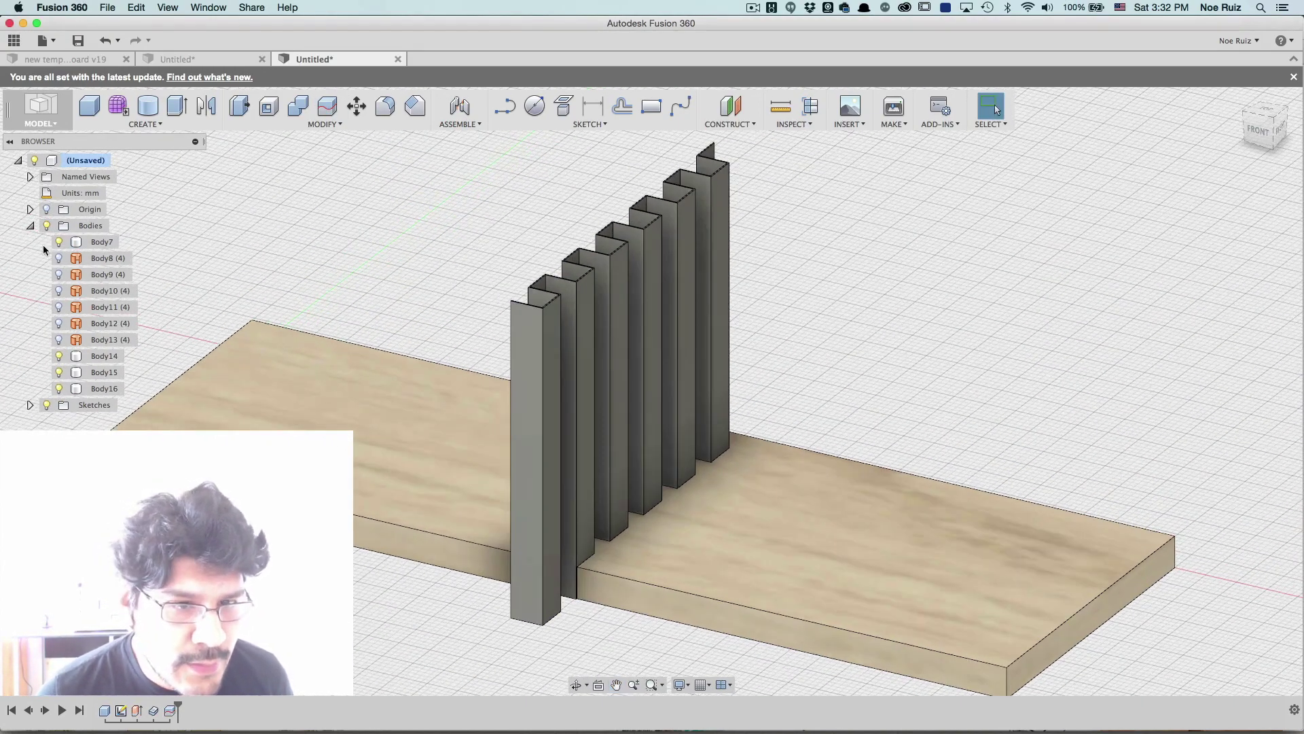
pyautogui.click(534, 429)
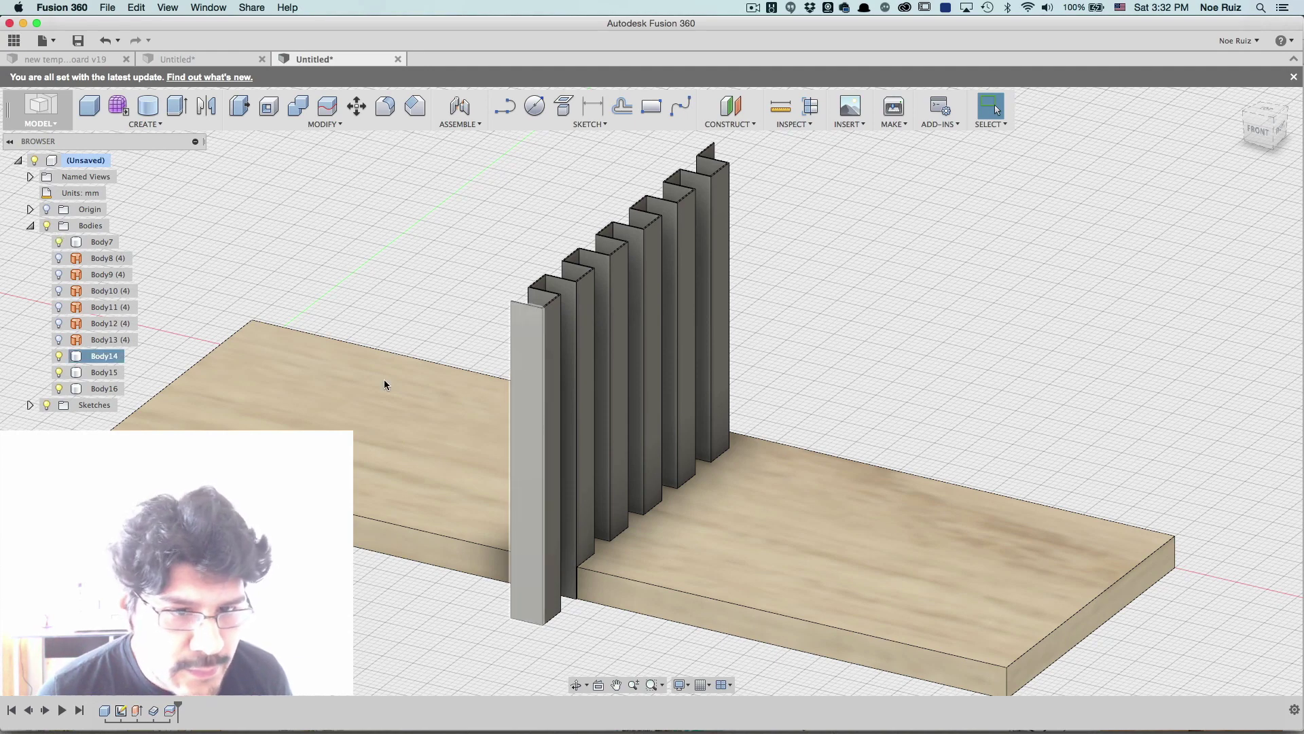
pyautogui.press('Escape')
pyautogui.click(59, 355)
pyautogui.scroll(6, 494, 449)
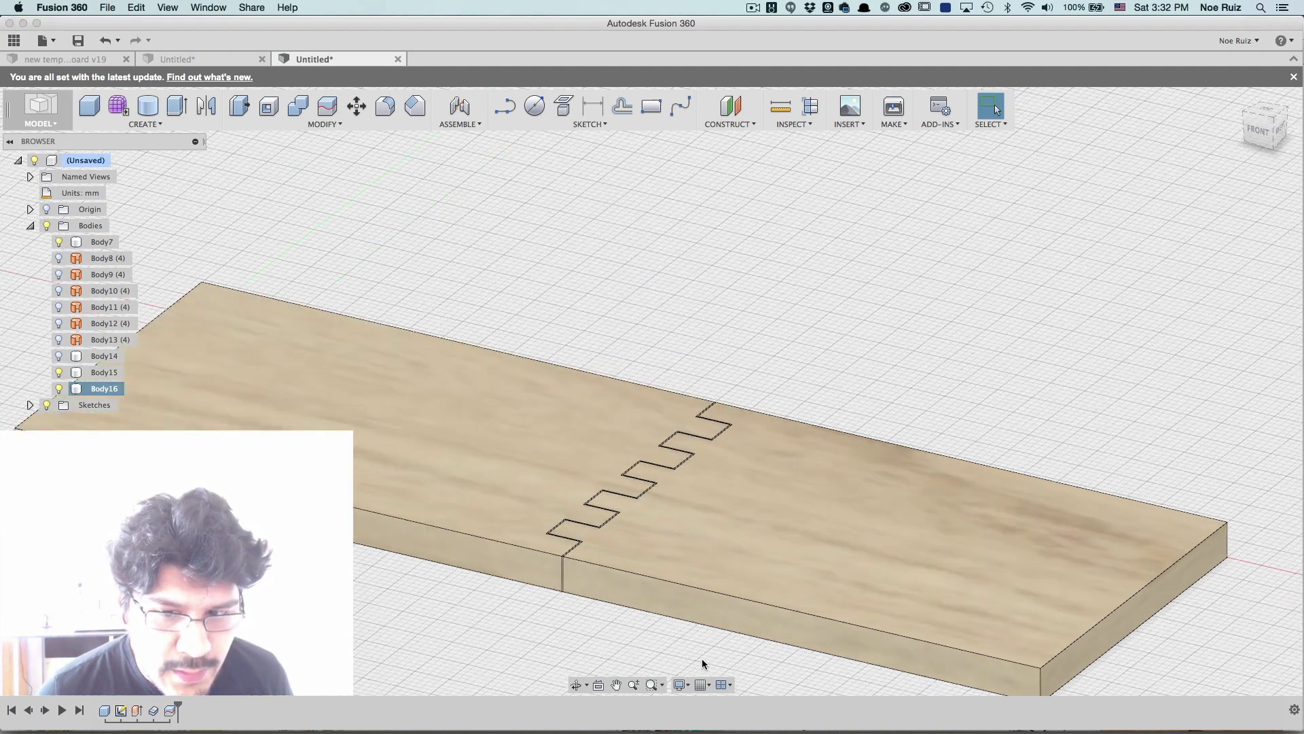
pyautogui.scroll(6, 504, 344)
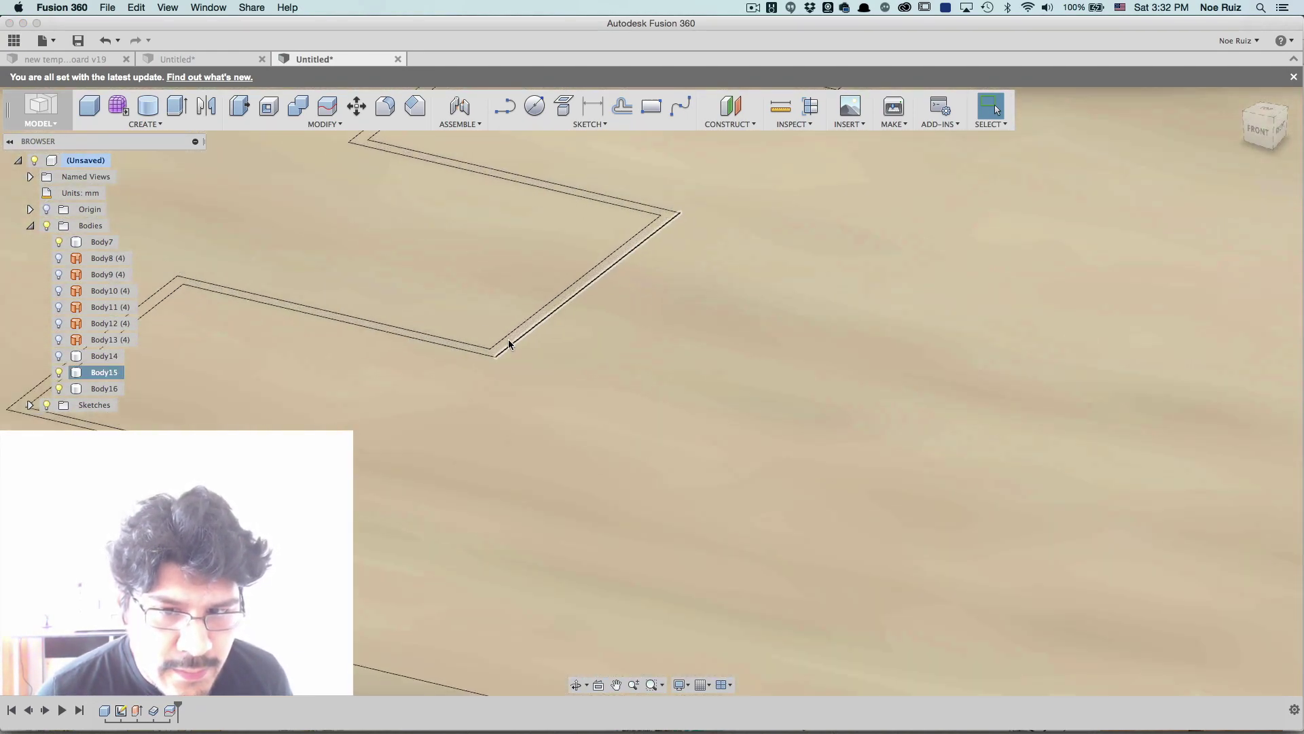
pyautogui.click(513, 337)
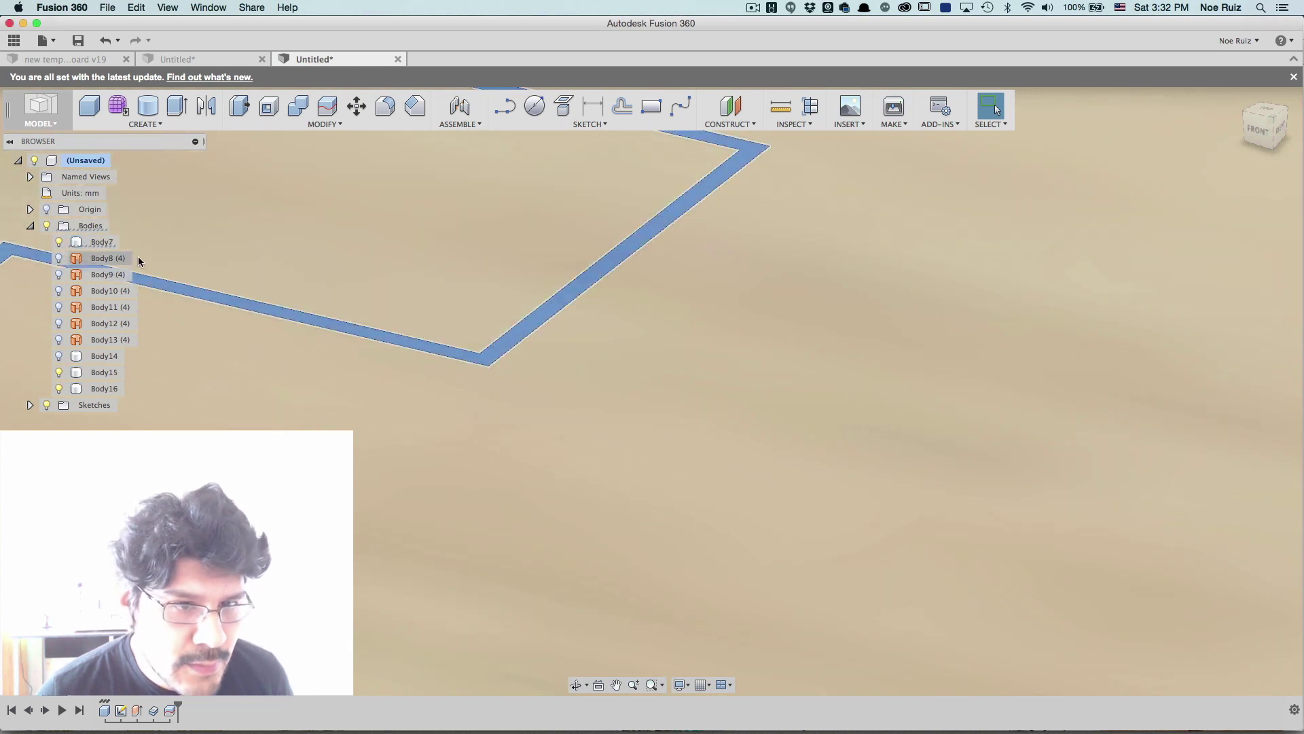
pyautogui.scroll(-6, 605, 401)
pyautogui.scroll(-6, 607, 402)
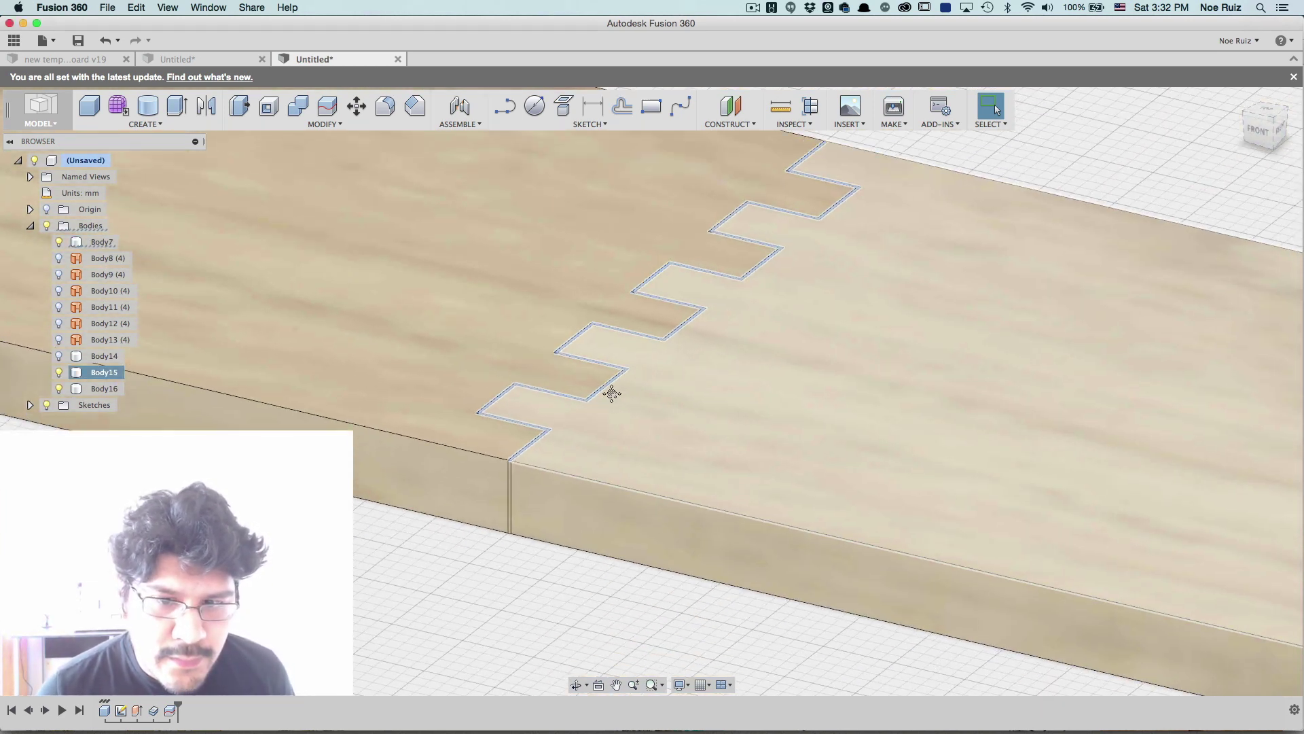
pyautogui.moveTo(610, 395); pyautogui.dragTo(553, 447, button='middle')
# Remove Body7, snap to the top view, and reopen the Thicken feature (6 faces, 0.20 mm)
pyautogui.rightClick(99, 243)
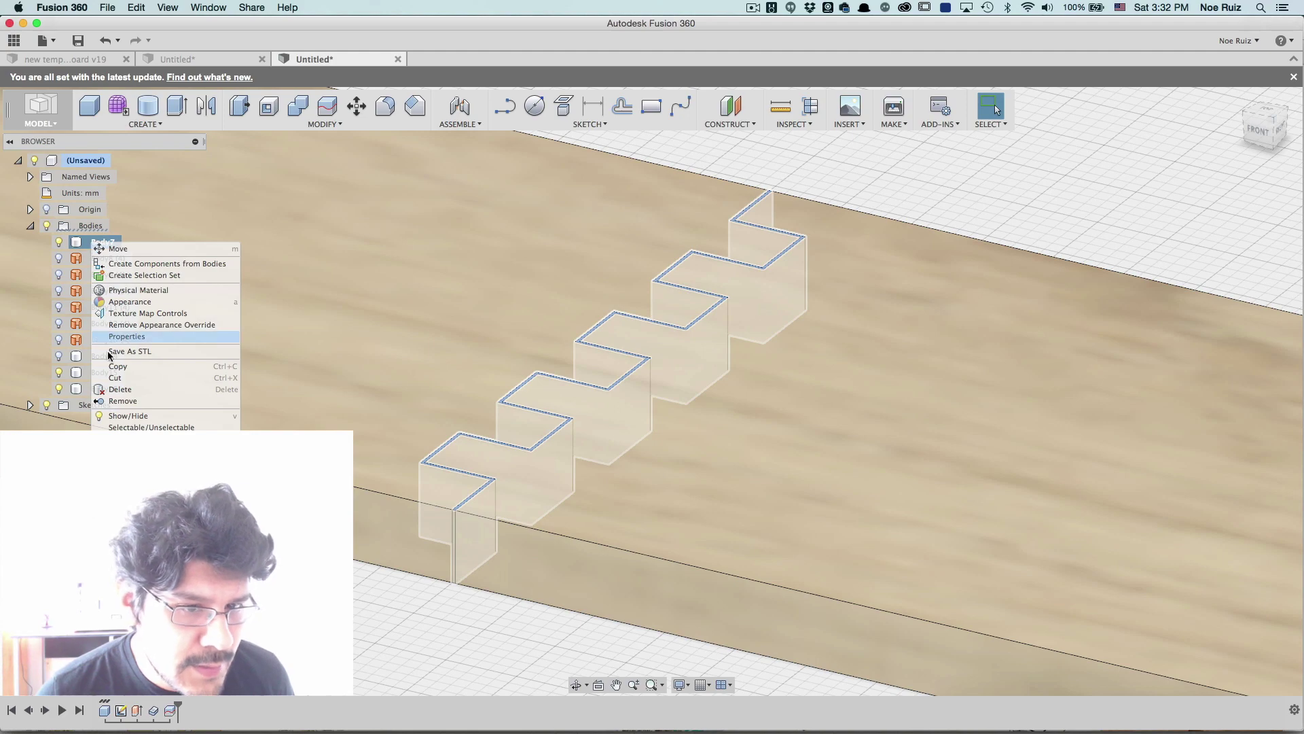
pyautogui.click(112, 400)
pyautogui.scroll(-5, 442, 428)
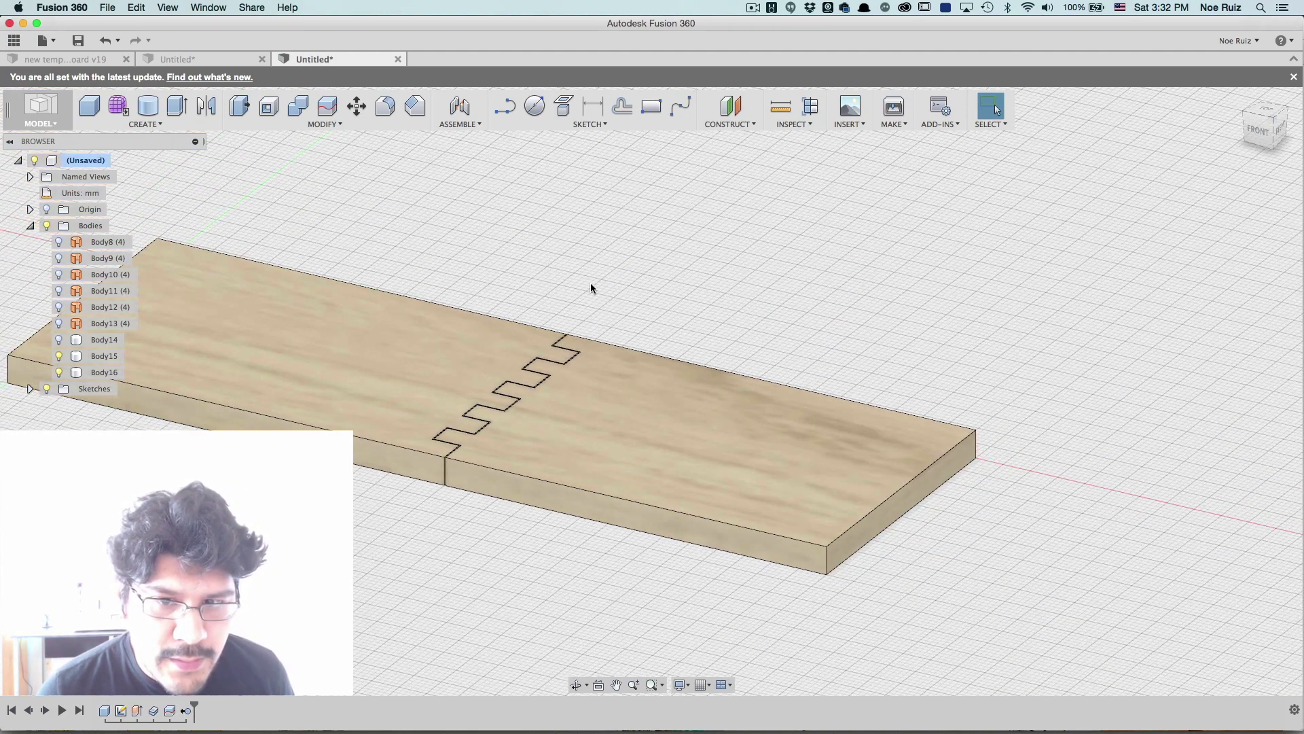
pyautogui.keyDown('shift'); pyautogui.moveTo(590, 283); pyautogui.dragTo(617, 368, button='middle'); pyautogui.keyUp('shift')
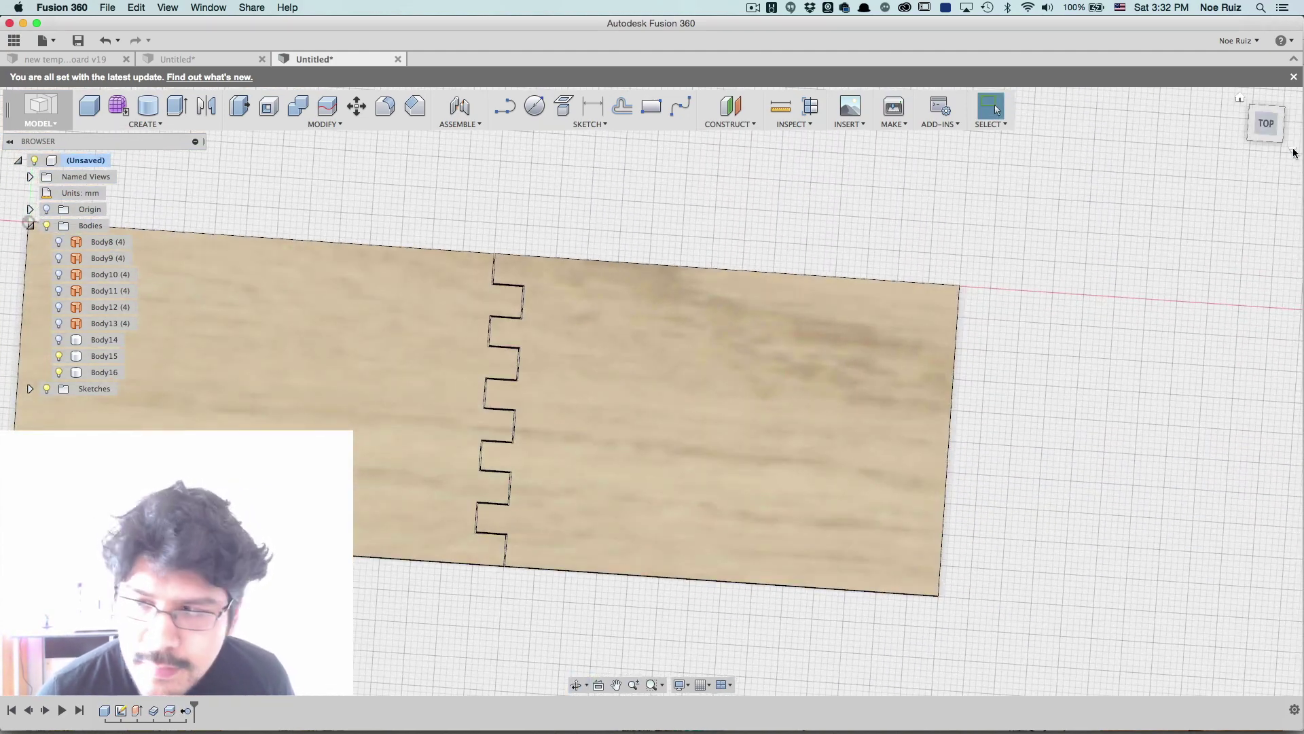
pyautogui.click(1267, 125)
pyautogui.scroll(-2, 553, 315)
pyautogui.scroll(2, 496, 250)
pyautogui.scroll(-5, 491, 253)
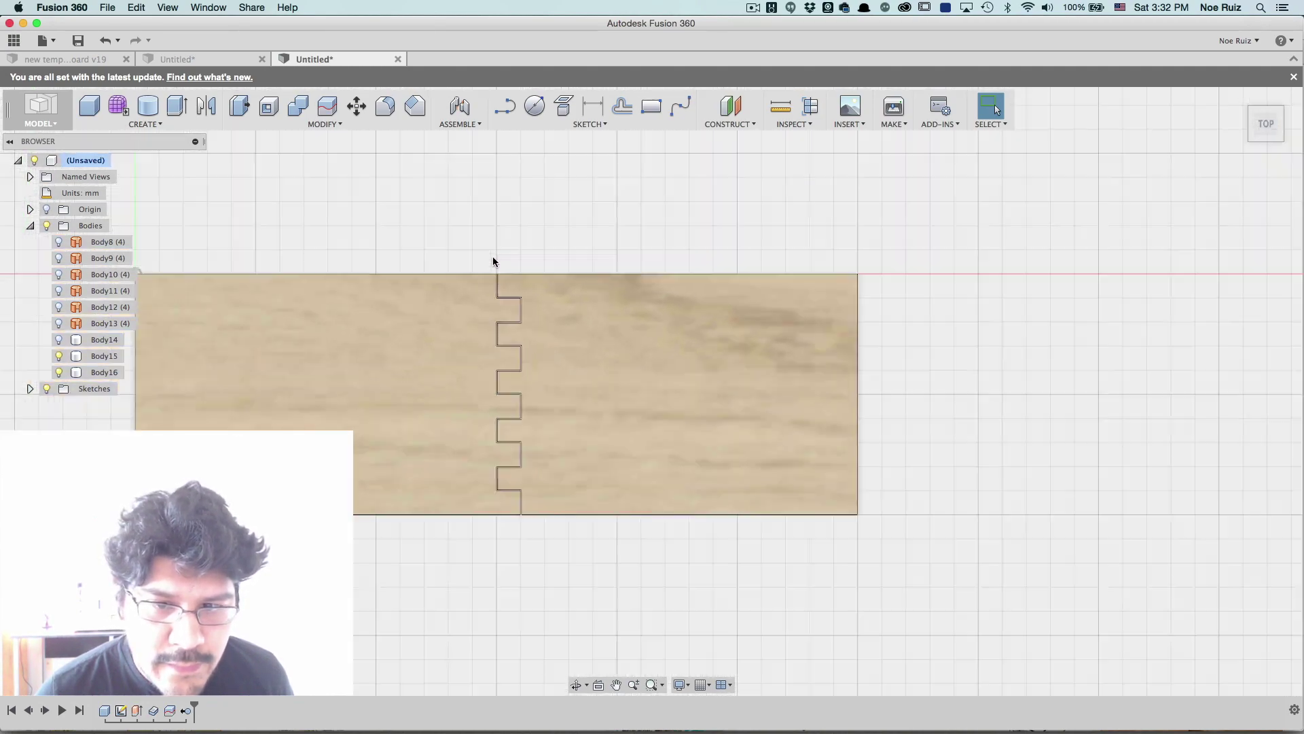
pyautogui.scroll(3, 491, 251)
pyautogui.keyDown('shift'); pyautogui.moveTo(561, 274); pyautogui.dragTo(562, 239, button='middle'); pyautogui.keyUp('shift')
pyautogui.scroll(6, 483, 326)
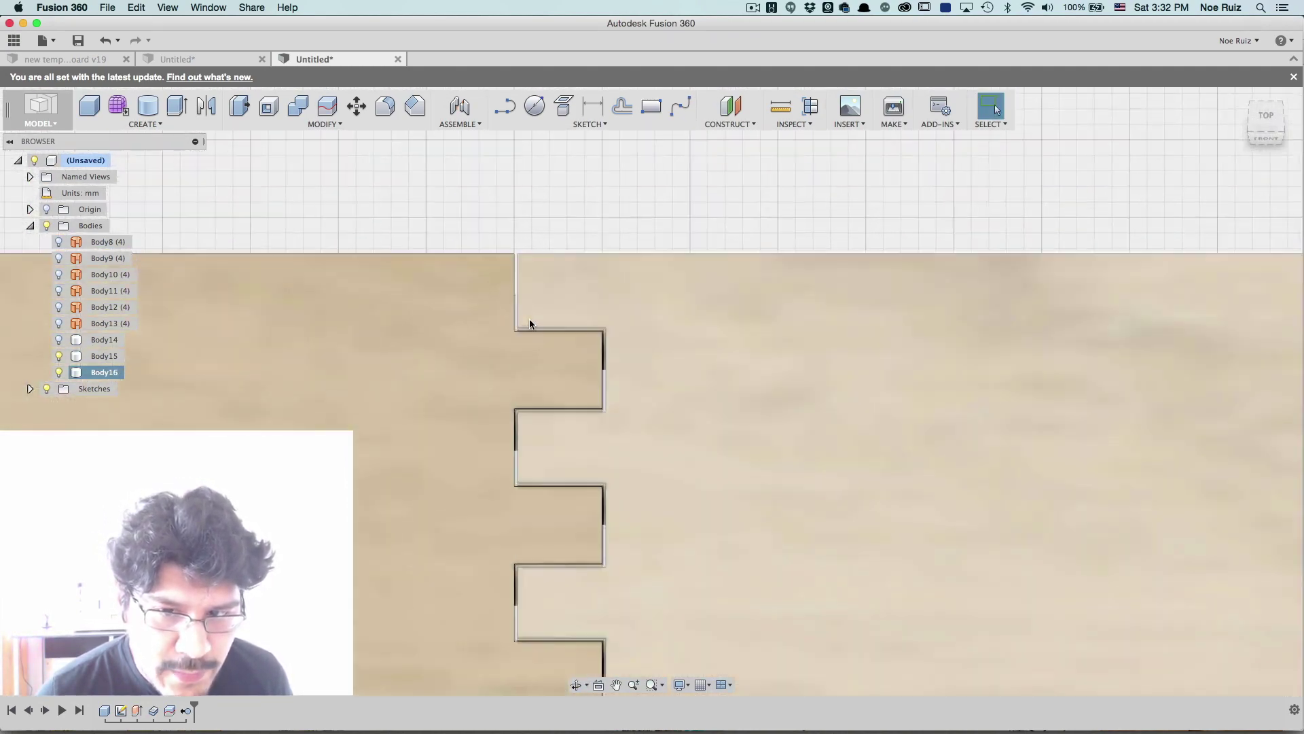
pyautogui.scroll(-2, 529, 319)
pyautogui.scroll(1, 529, 319)
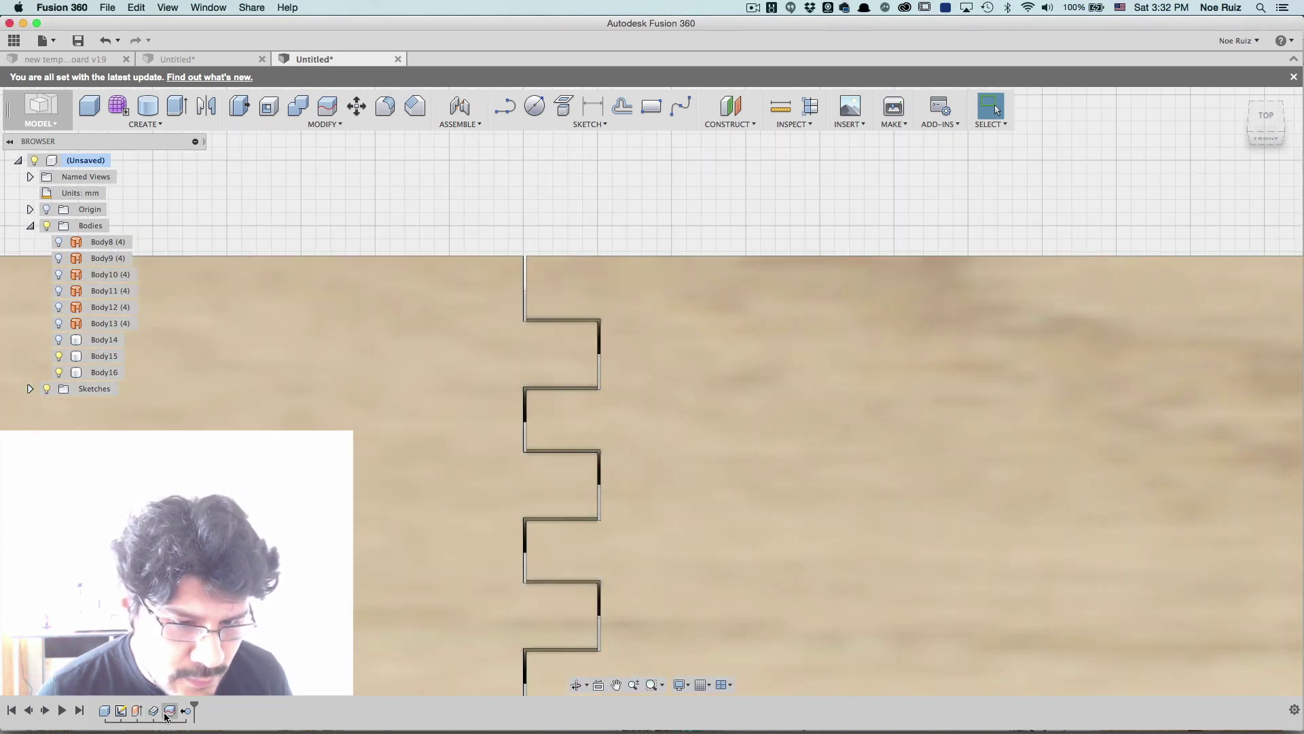
pyautogui.doubleClick(154, 712)
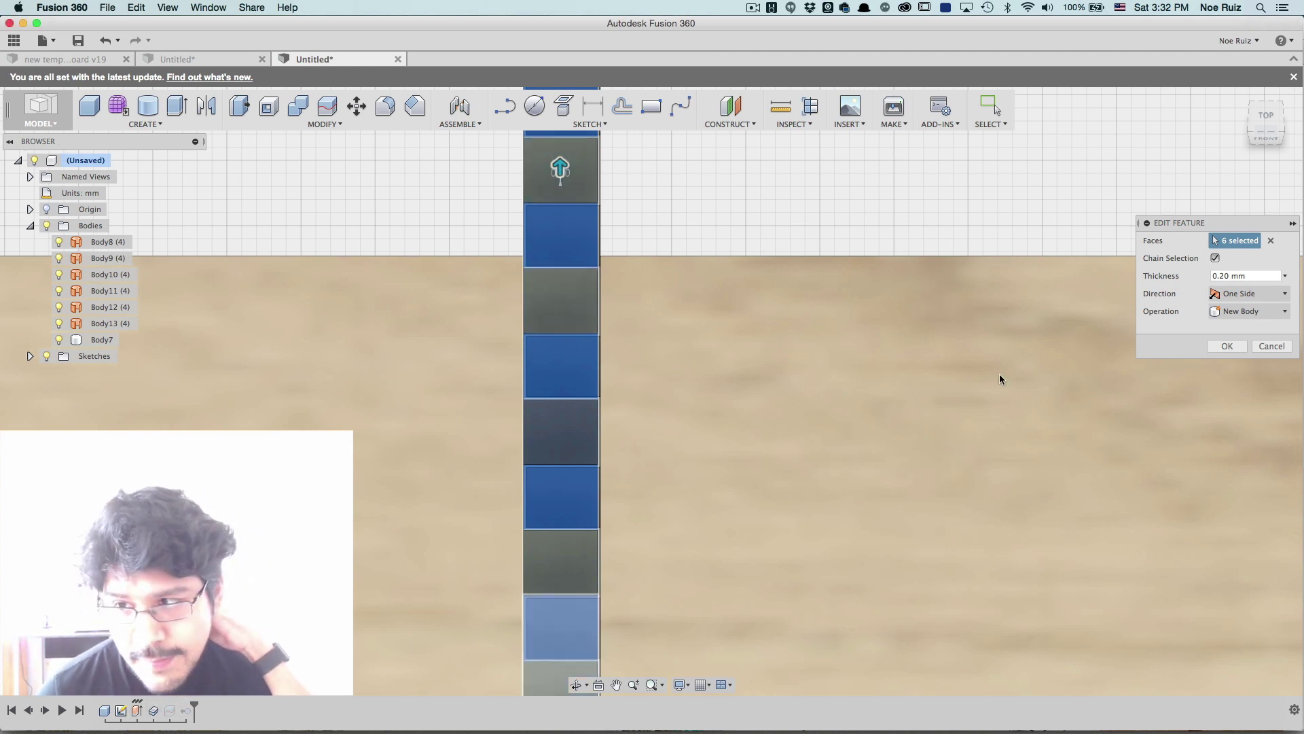
# Cancel the thicken edit without changes and return to the jointed board design
pyautogui.click(1268, 348)
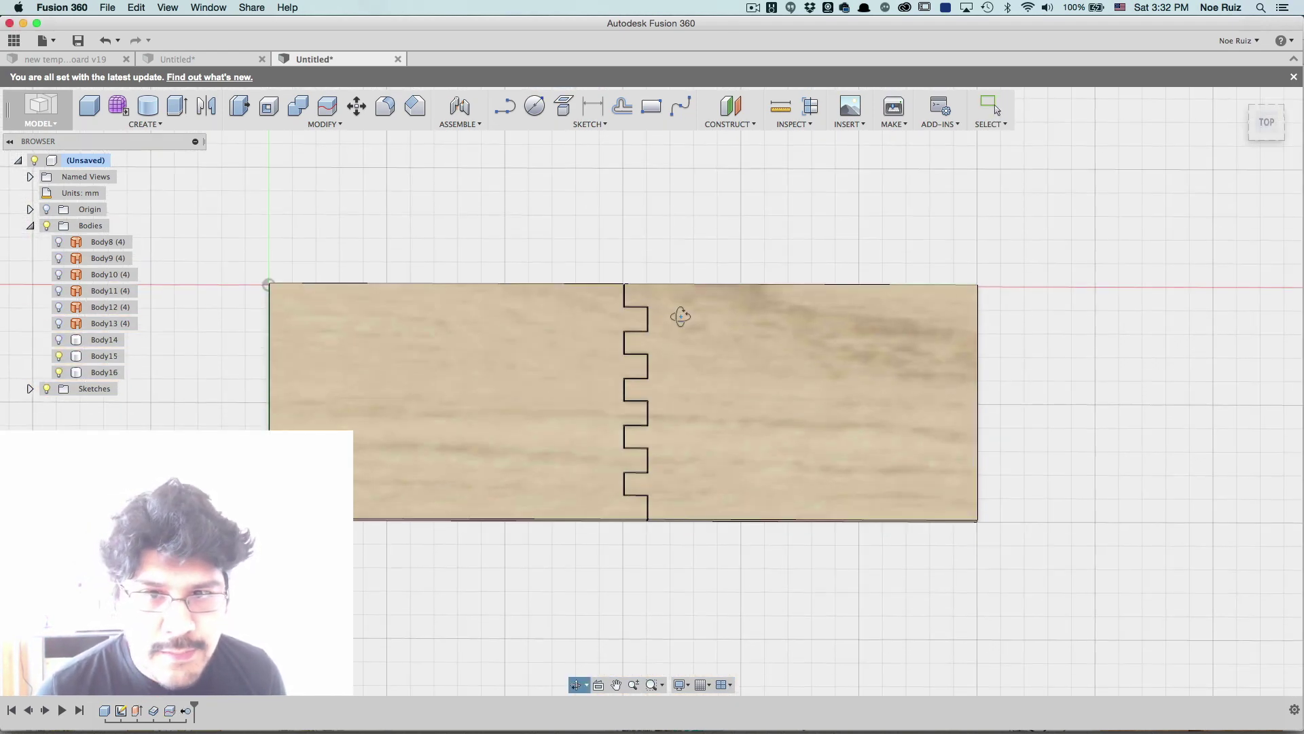
pyautogui.click(252, 57)
pyautogui.click(322, 63)
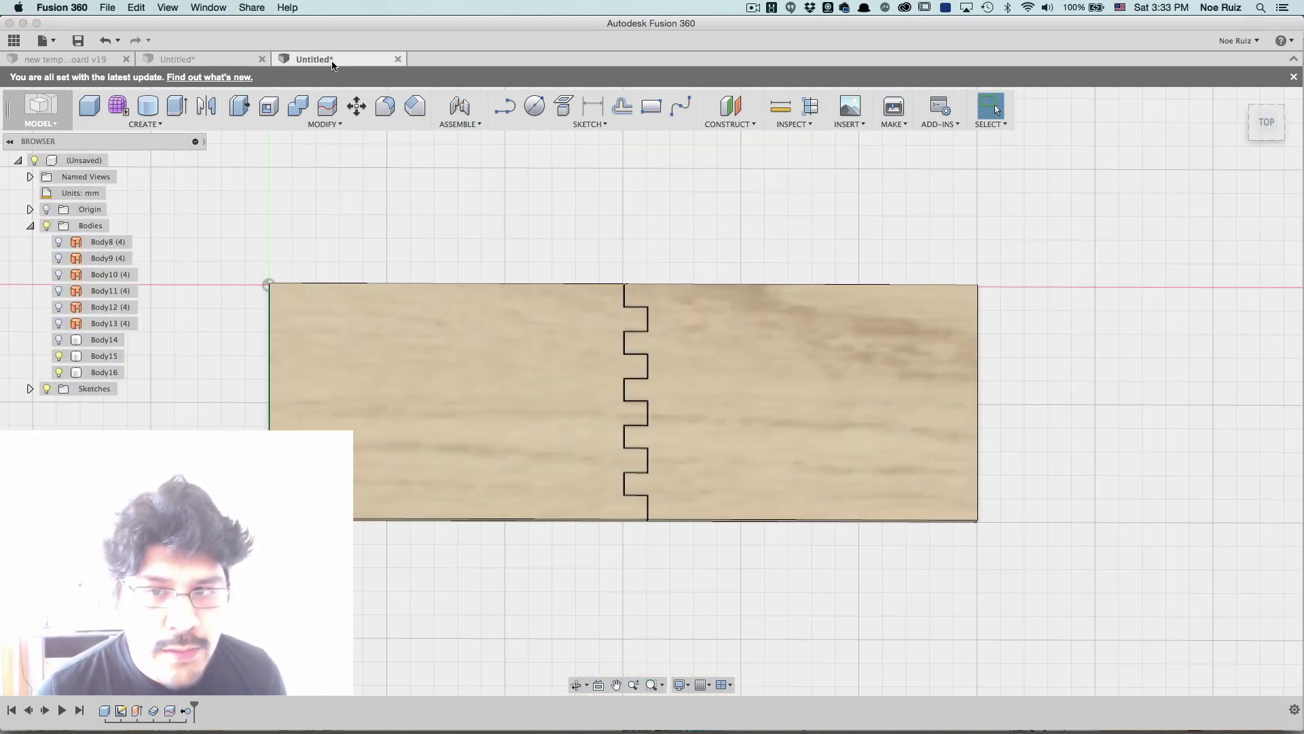
# Orbit to an angled view of the two oak halves interlocking at the finger joint
pyautogui.scroll(5, 621, 258)
pyautogui.scroll(-3, 576, 269)
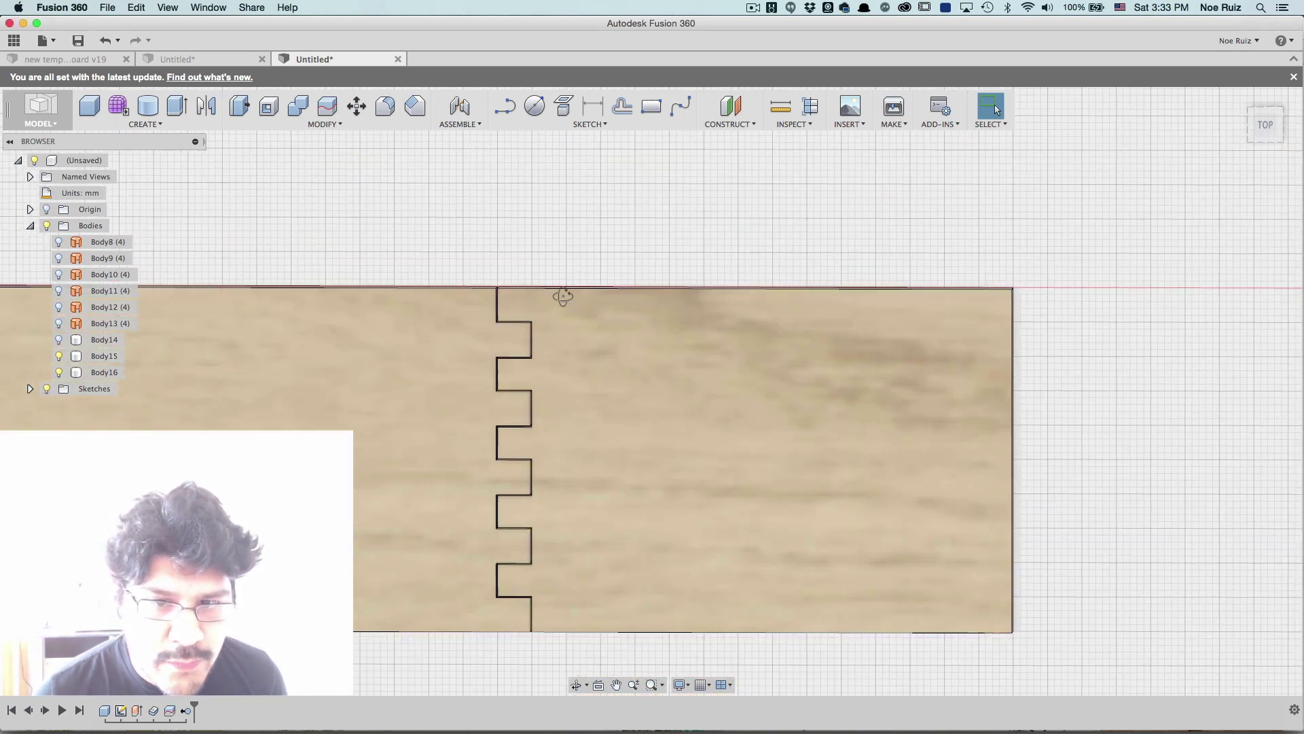
pyautogui.keyDown('shift'); pyautogui.moveTo(562, 293); pyautogui.dragTo(547, 305, button='middle'); pyautogui.keyUp('shift')
pyautogui.click(568, 247)
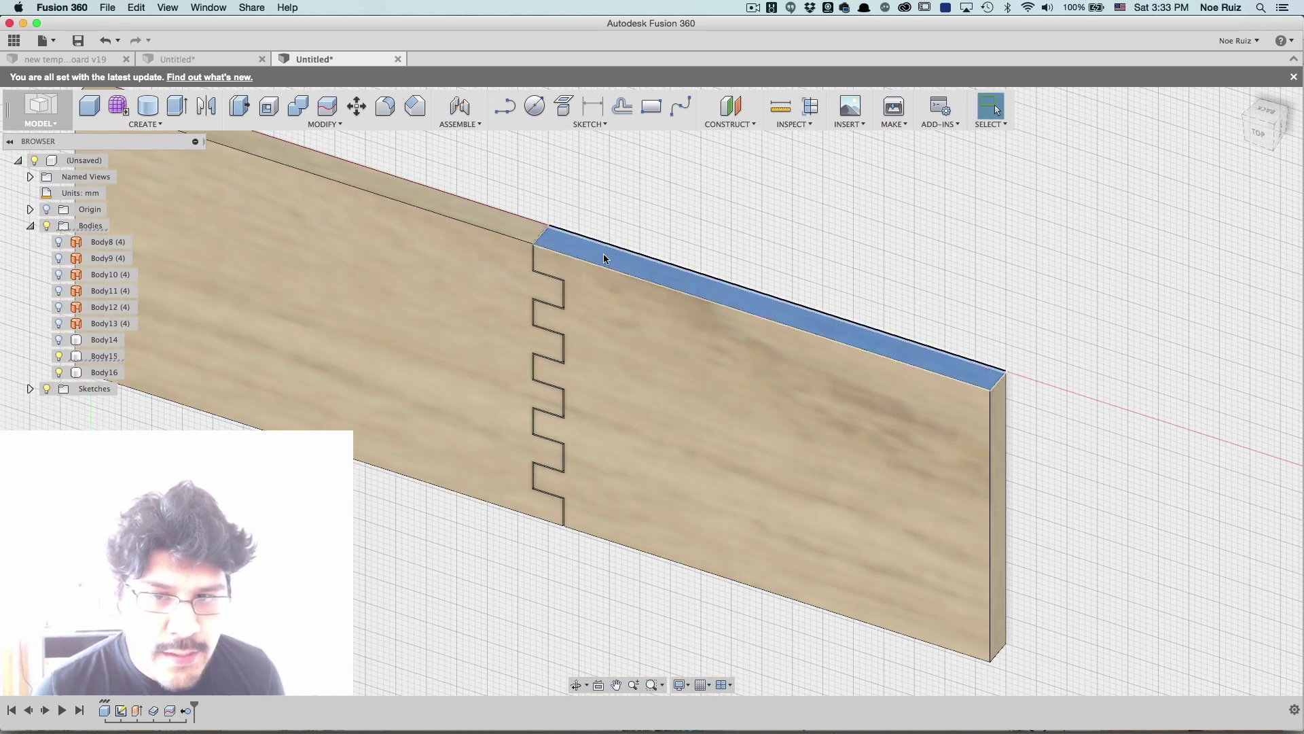
pyautogui.click(632, 166)
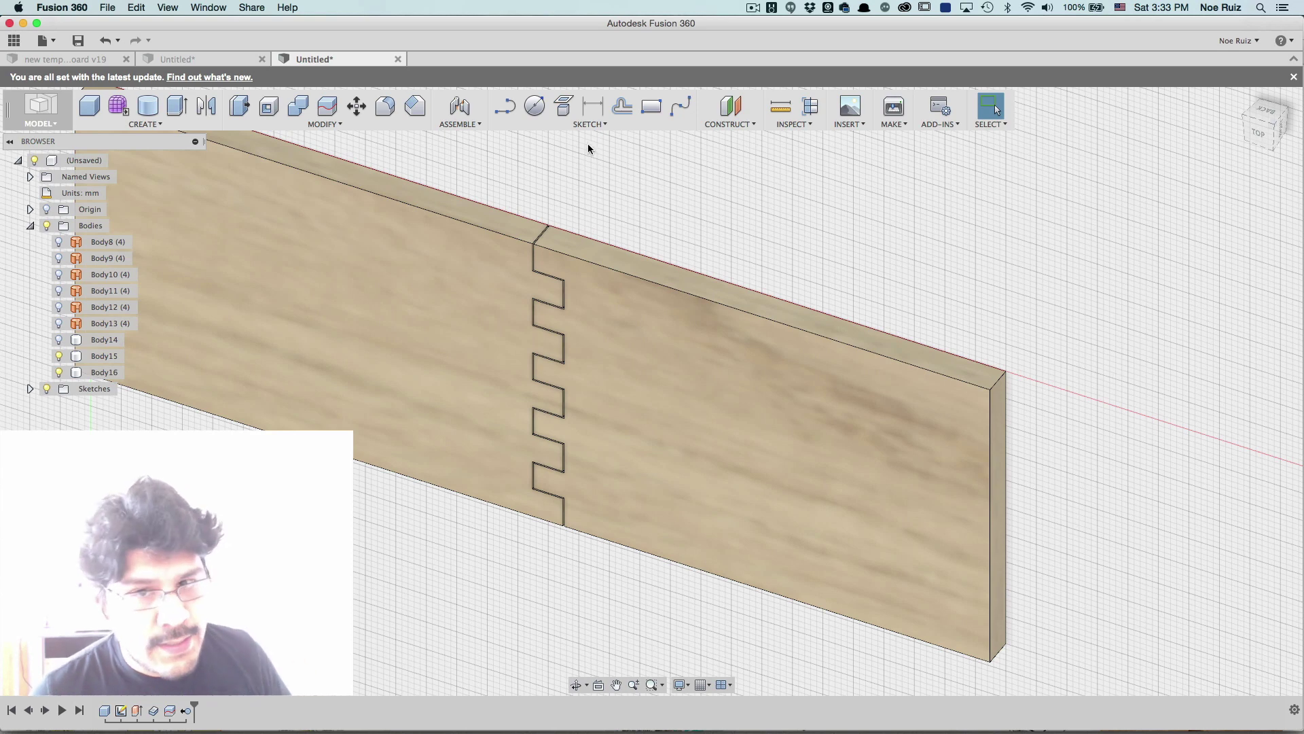
# Move the right-hand board (Body15), rotating it 90° about X to stand upright
pyautogui.click(356, 106)
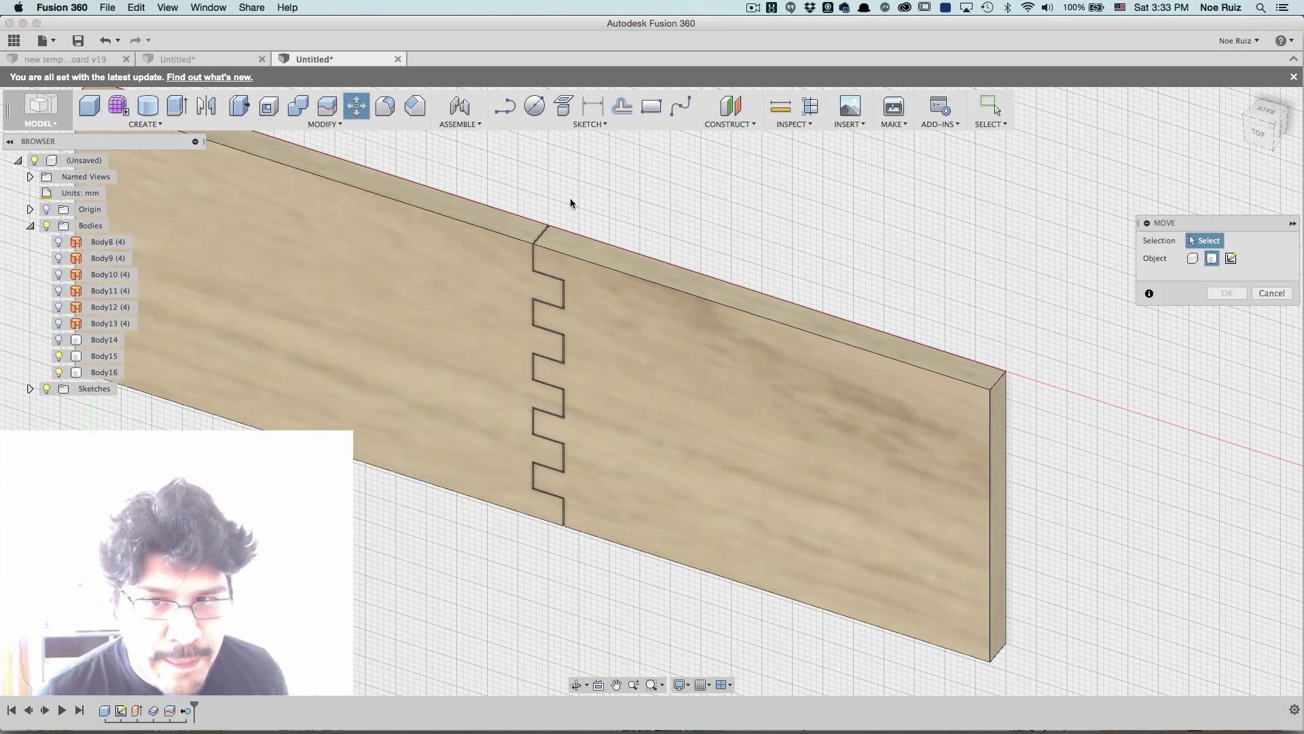
pyautogui.scroll(5, 568, 208)
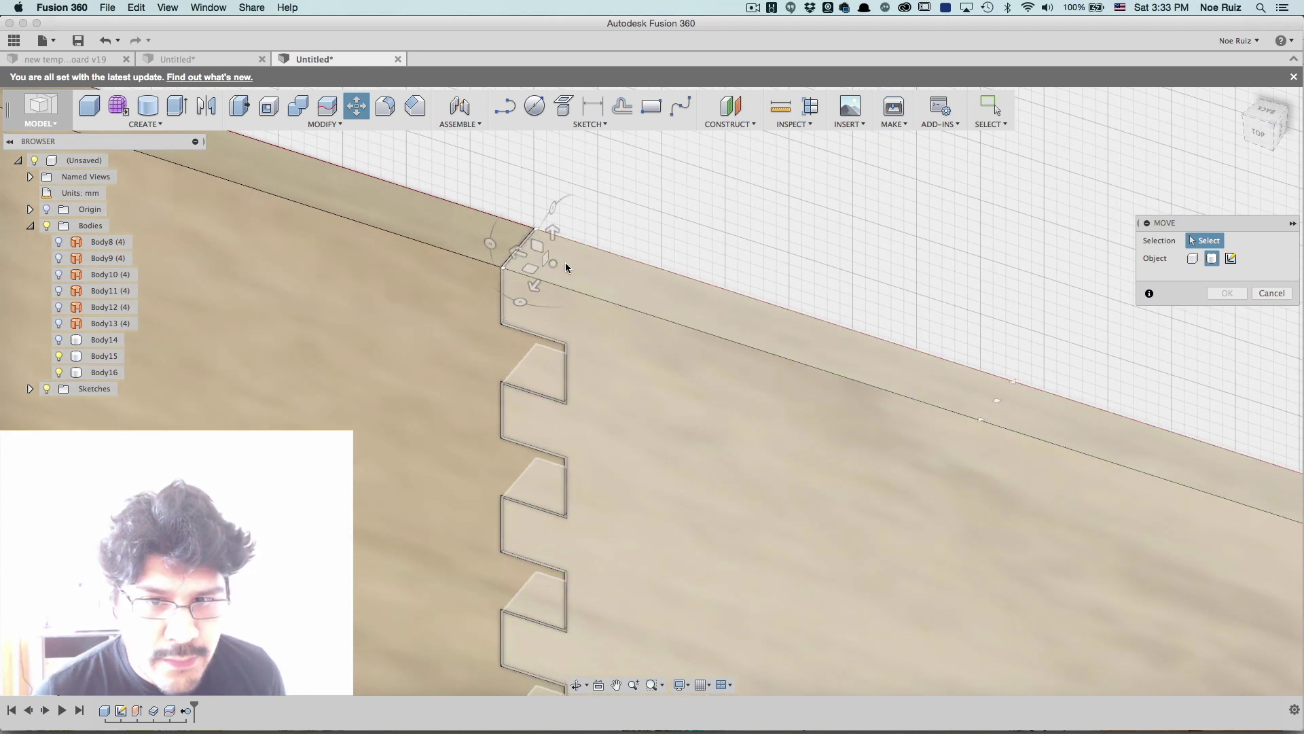
pyautogui.click(578, 272)
pyautogui.scroll(3, 553, 261)
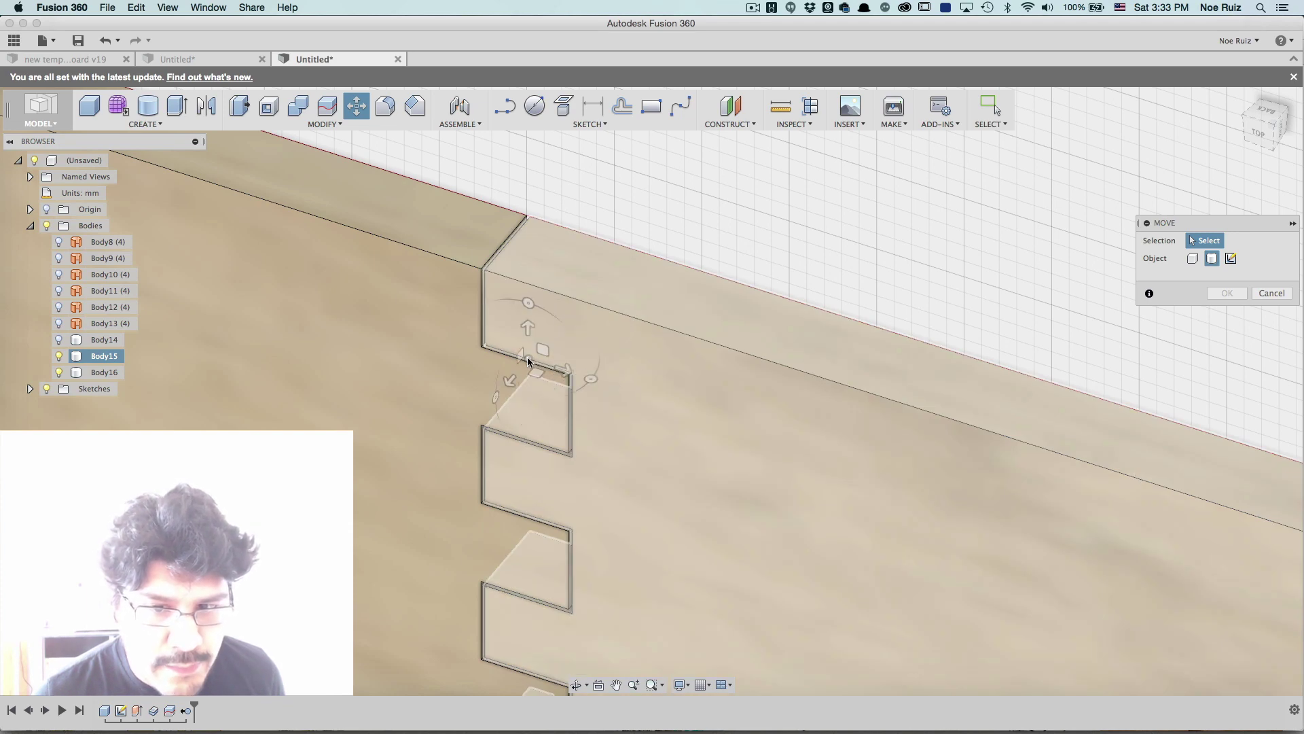
pyautogui.click(529, 362)
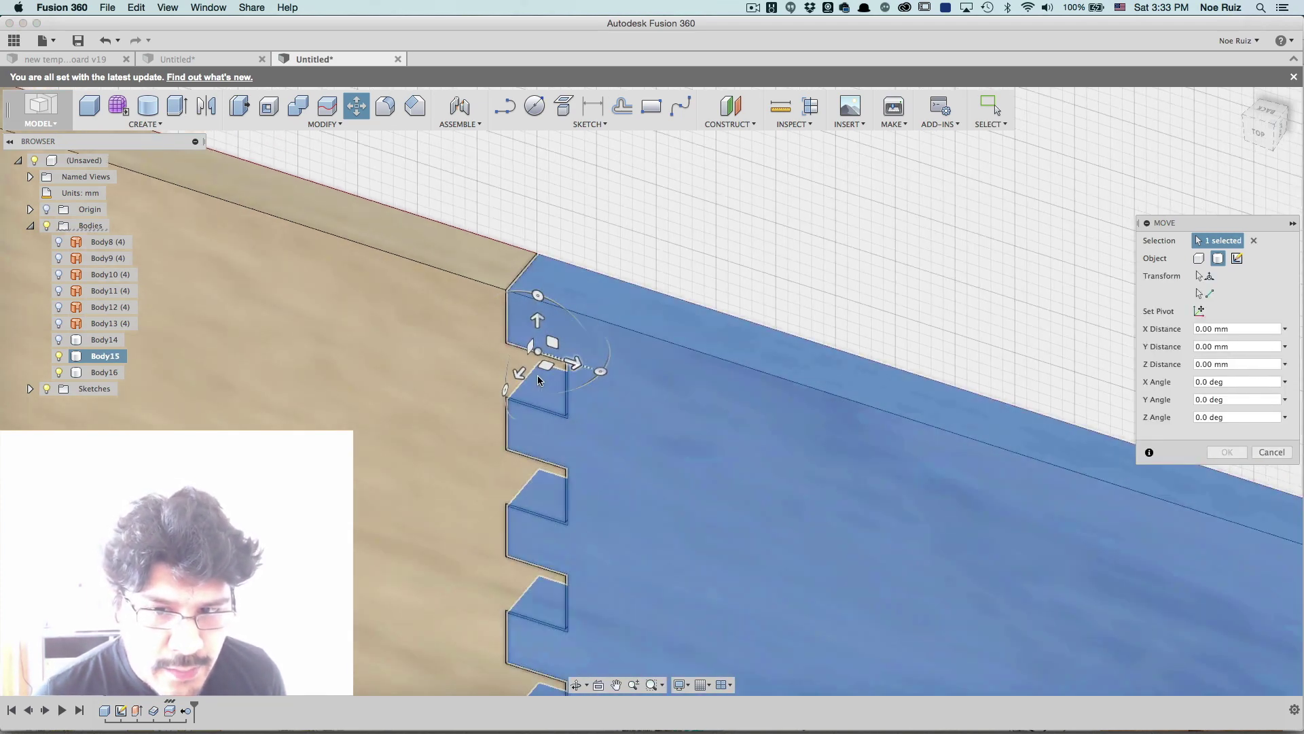
pyautogui.moveTo(604, 372); pyautogui.dragTo(578, 303)
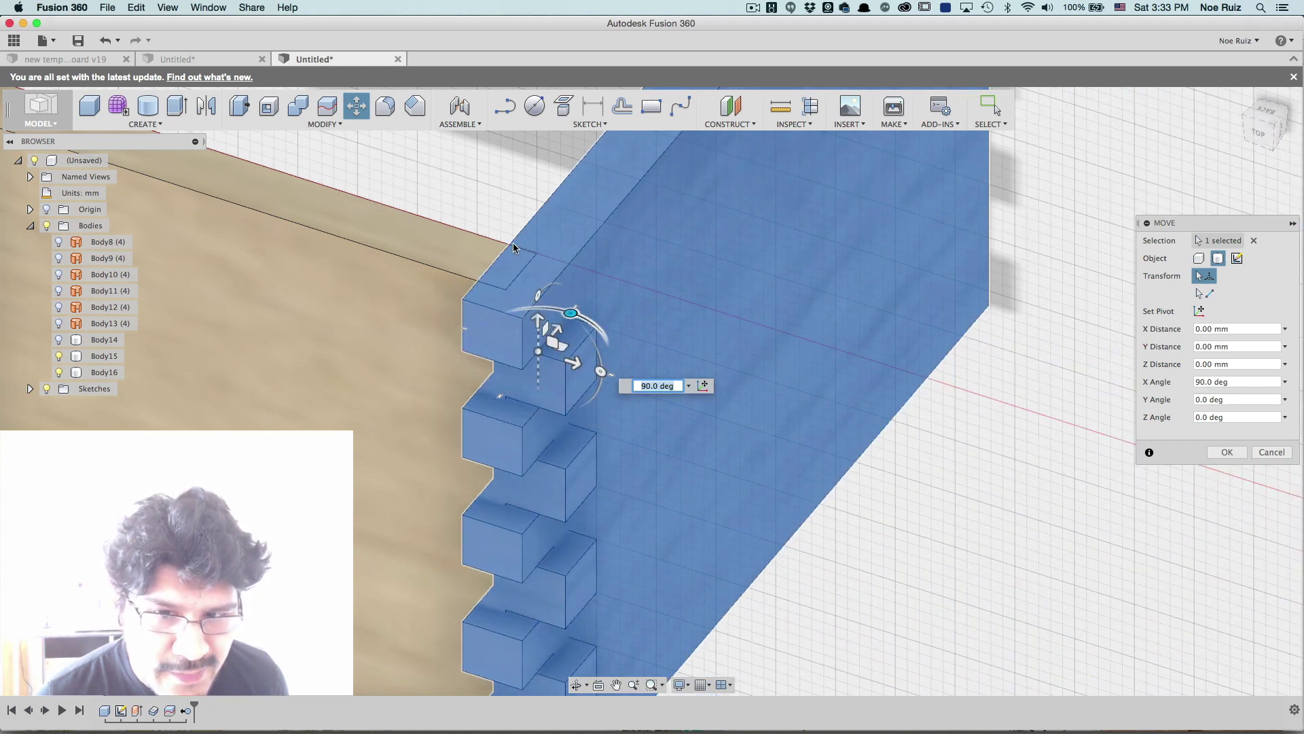
# Offset the upright board 2.5 mm in Y and 2.5 mm in Z to close the corner
pyautogui.scroll(3, 562, 393)
pyautogui.moveTo(601, 408); pyautogui.dragTo(644, 419)
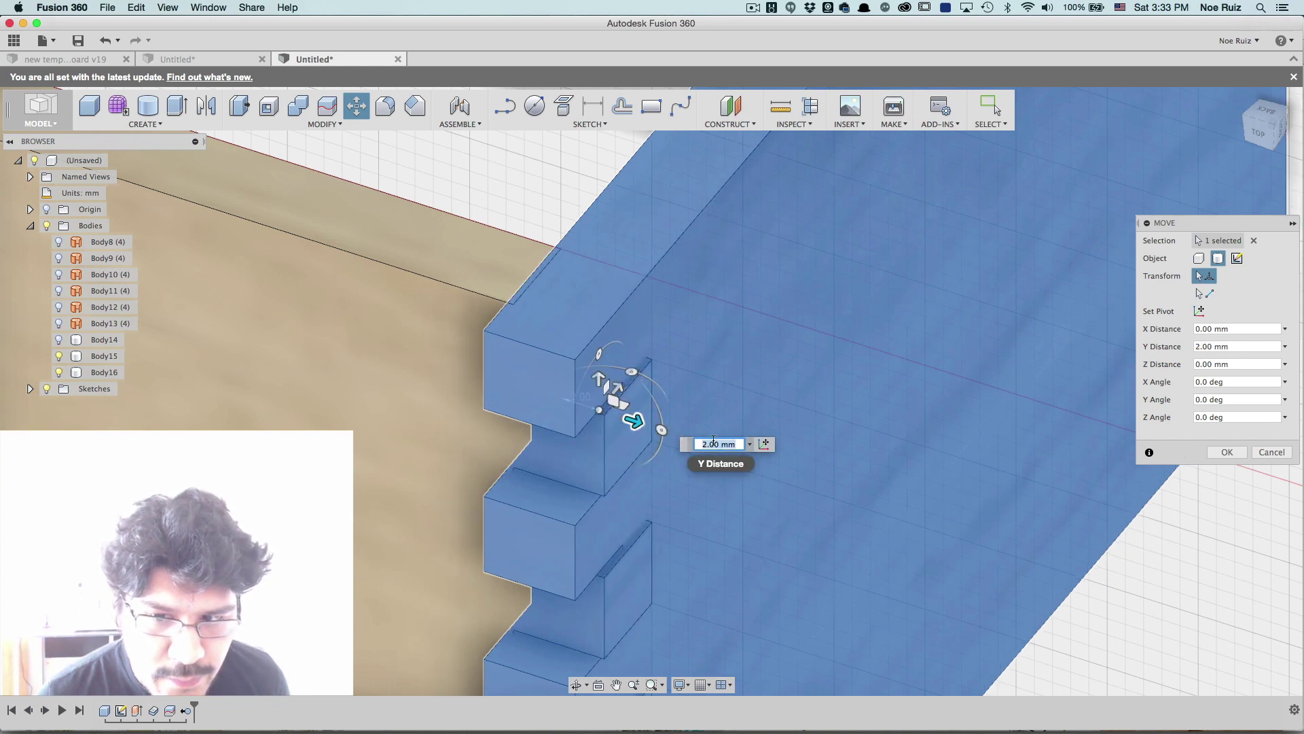
pyautogui.doubleClick(1205, 348)
pyautogui.write('2.5')
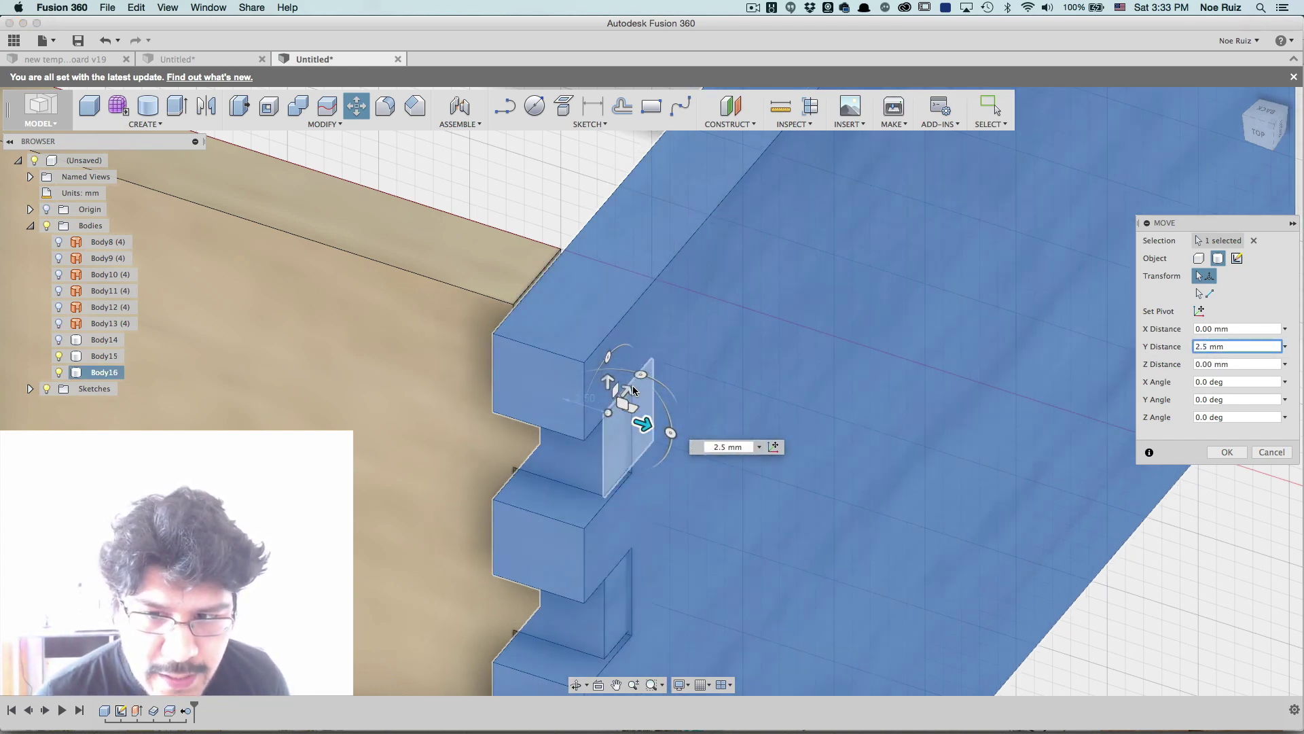
pyautogui.moveTo(624, 387); pyautogui.dragTo(653, 356)
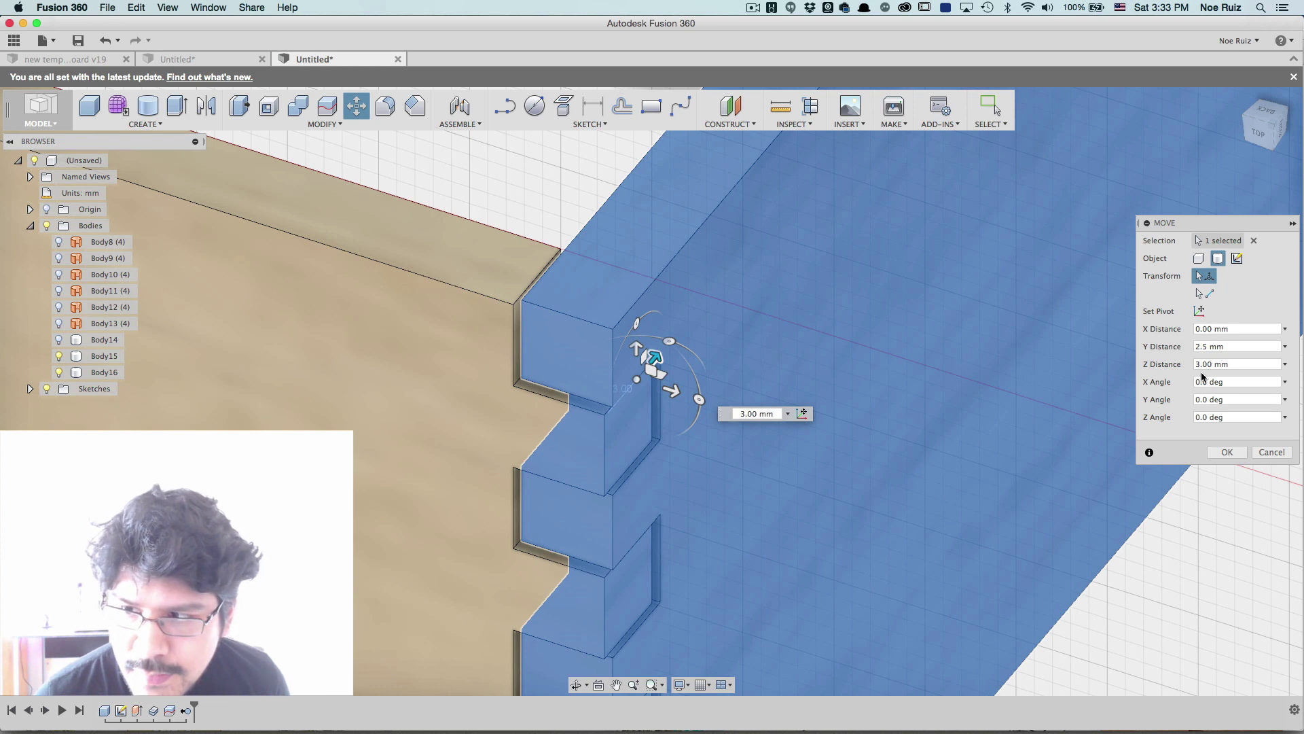
pyautogui.press('Return')
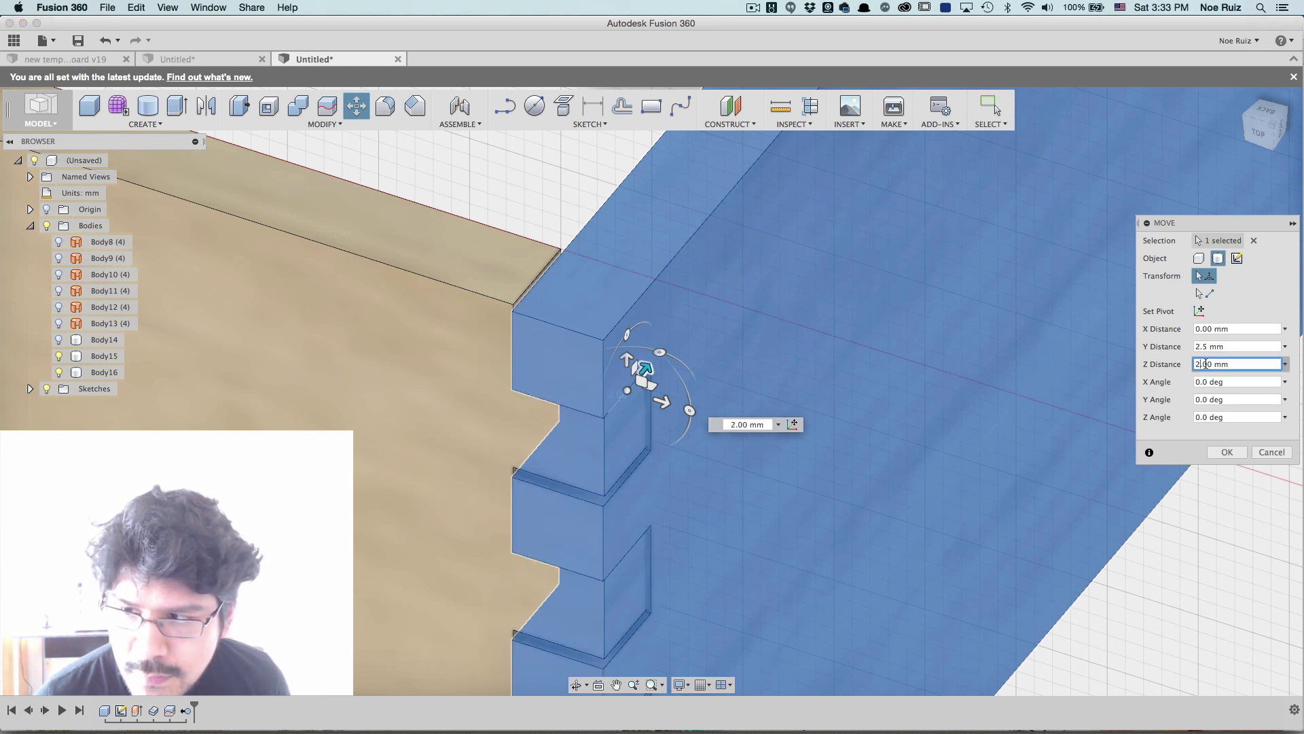
pyautogui.click(1229, 453)
pyautogui.scroll(-5, 157, 372)
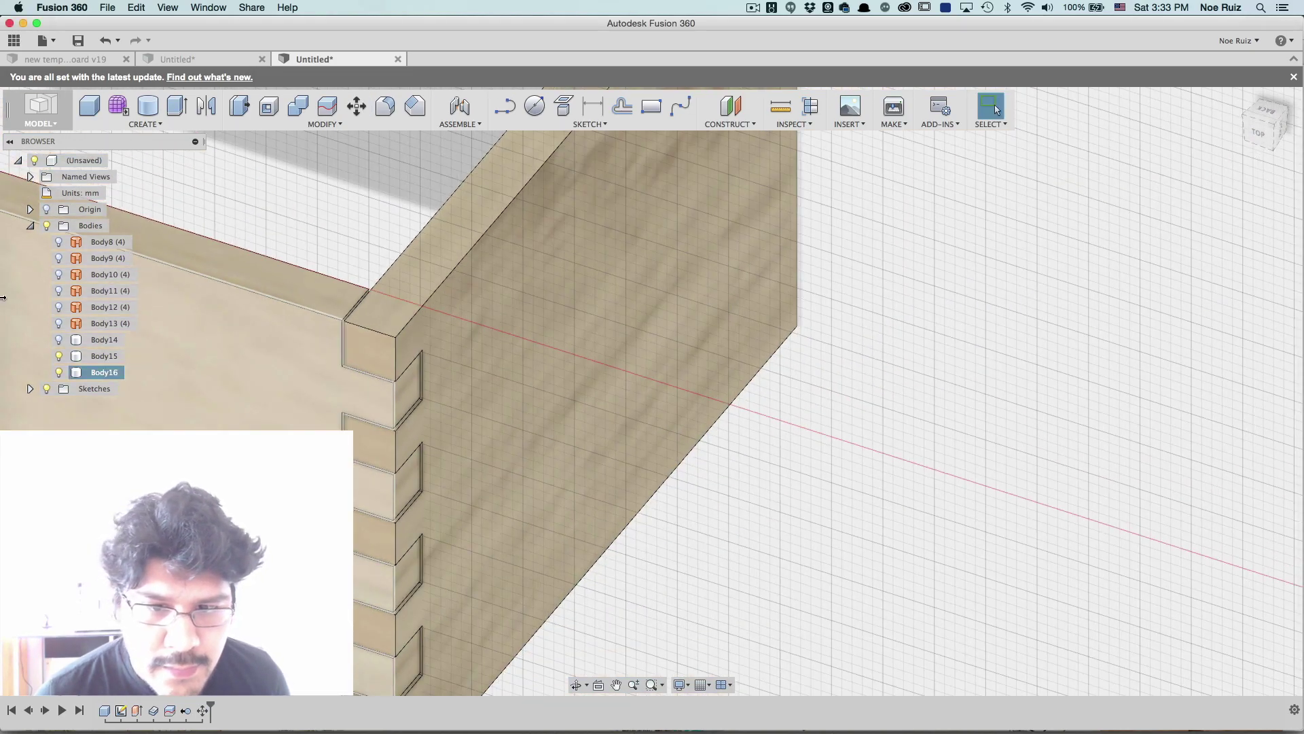
pyautogui.scroll(-5, 248, 327)
pyautogui.moveTo(354, 391); pyautogui.dragTo(553, 405, button='middle')
pyautogui.scroll(5, 524, 283)
pyautogui.scroll(1, 585, 344)
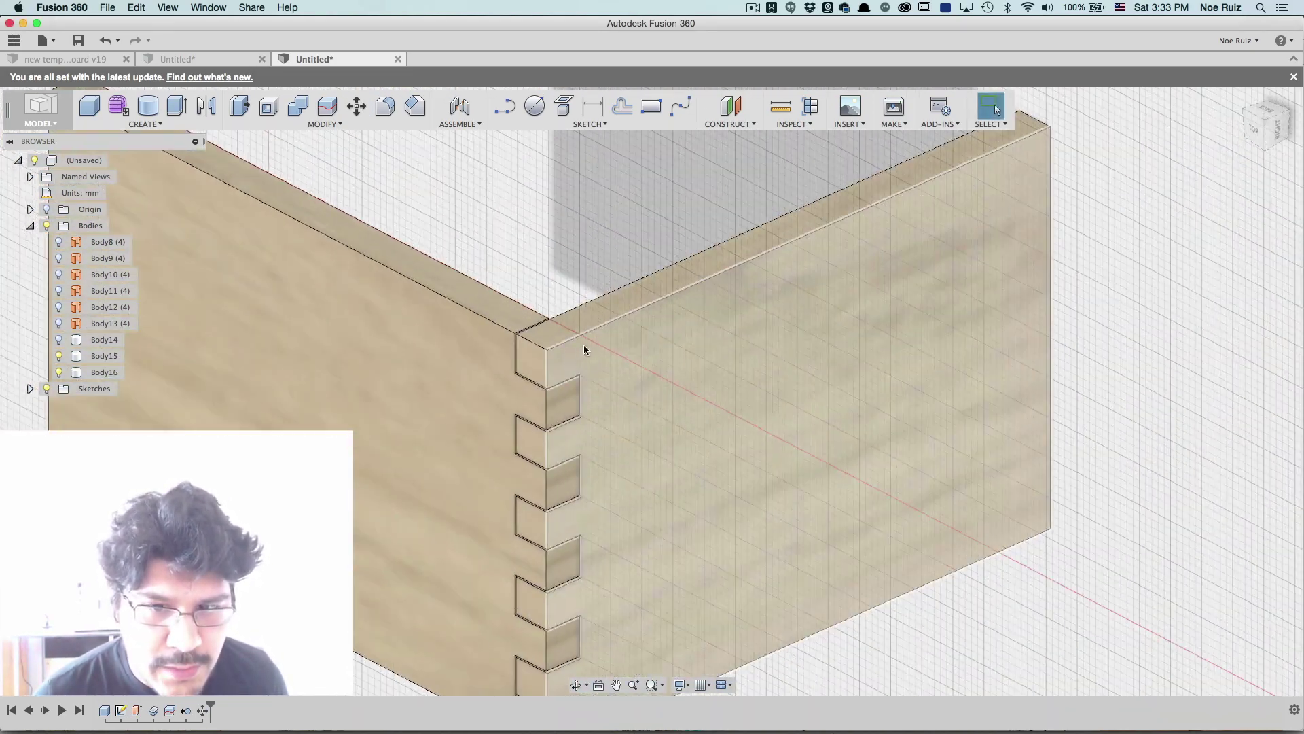
pyautogui.scroll(-5, 557, 340)
pyautogui.scroll(-3, 547, 331)
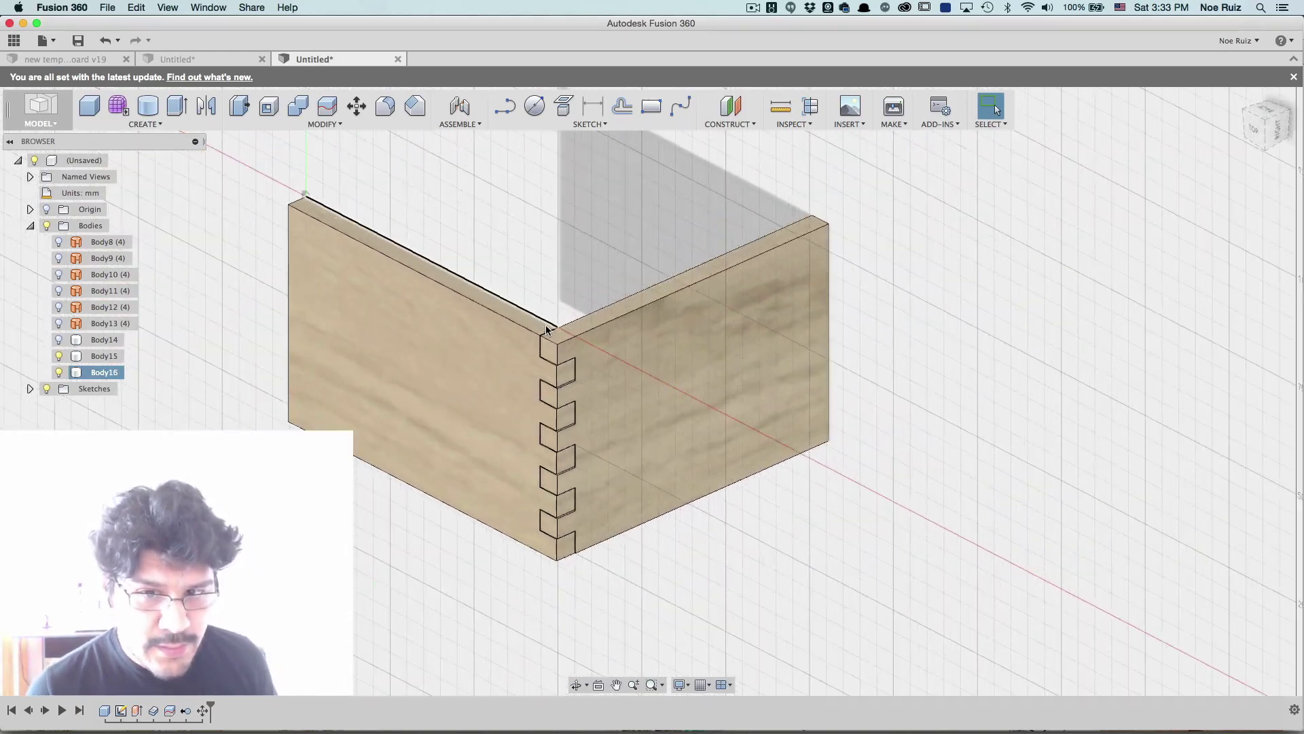
pyautogui.scroll(3, 547, 331)
pyautogui.keyDown('shift'); pyautogui.moveTo(527, 283); pyautogui.dragTo(963, 265, button='middle'); pyautogui.keyUp('shift')
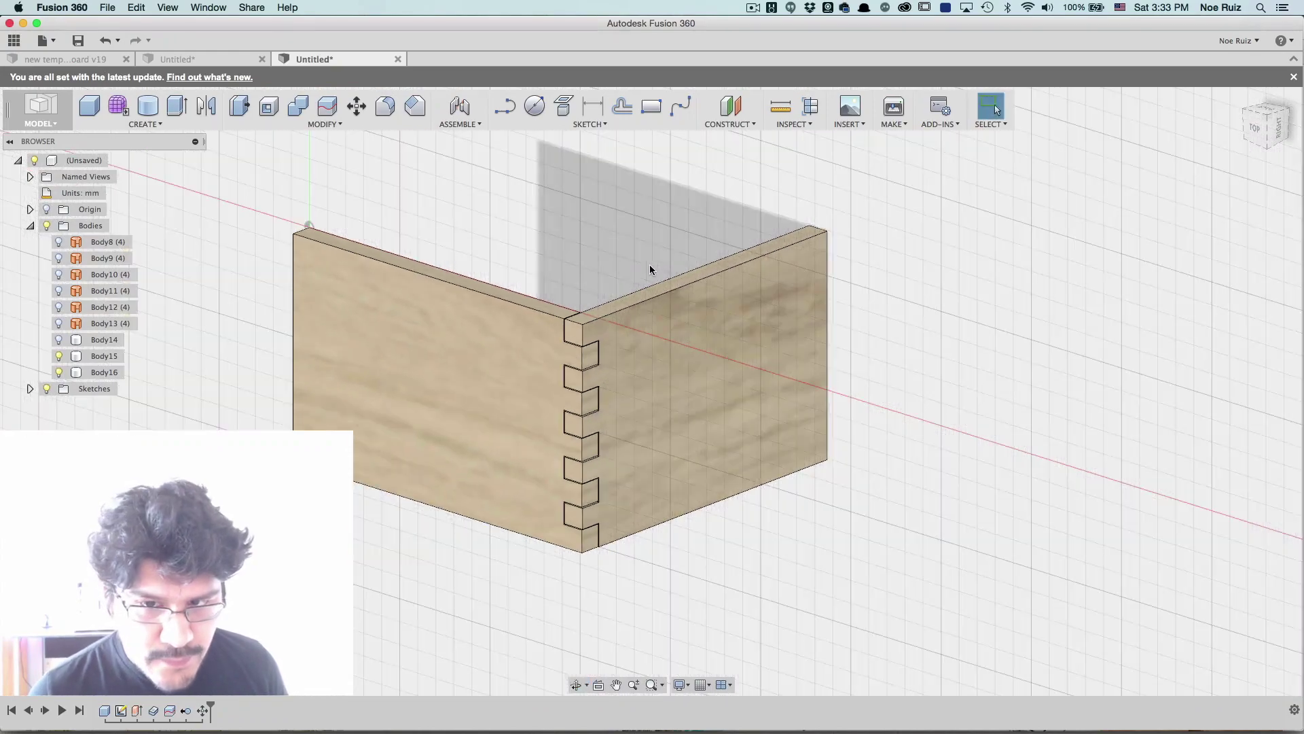
pyautogui.scroll(4, 603, 259)
pyautogui.scroll(-4, 612, 353)
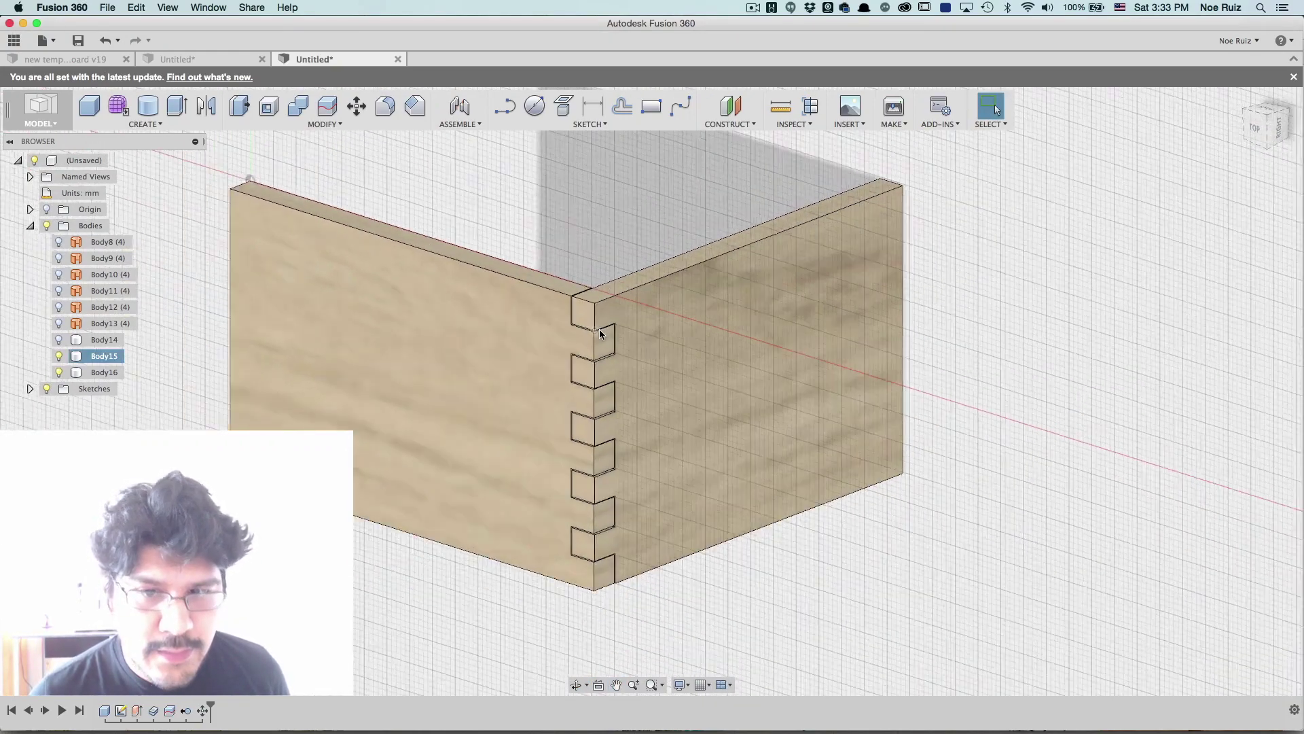
pyautogui.scroll(4, 579, 308)
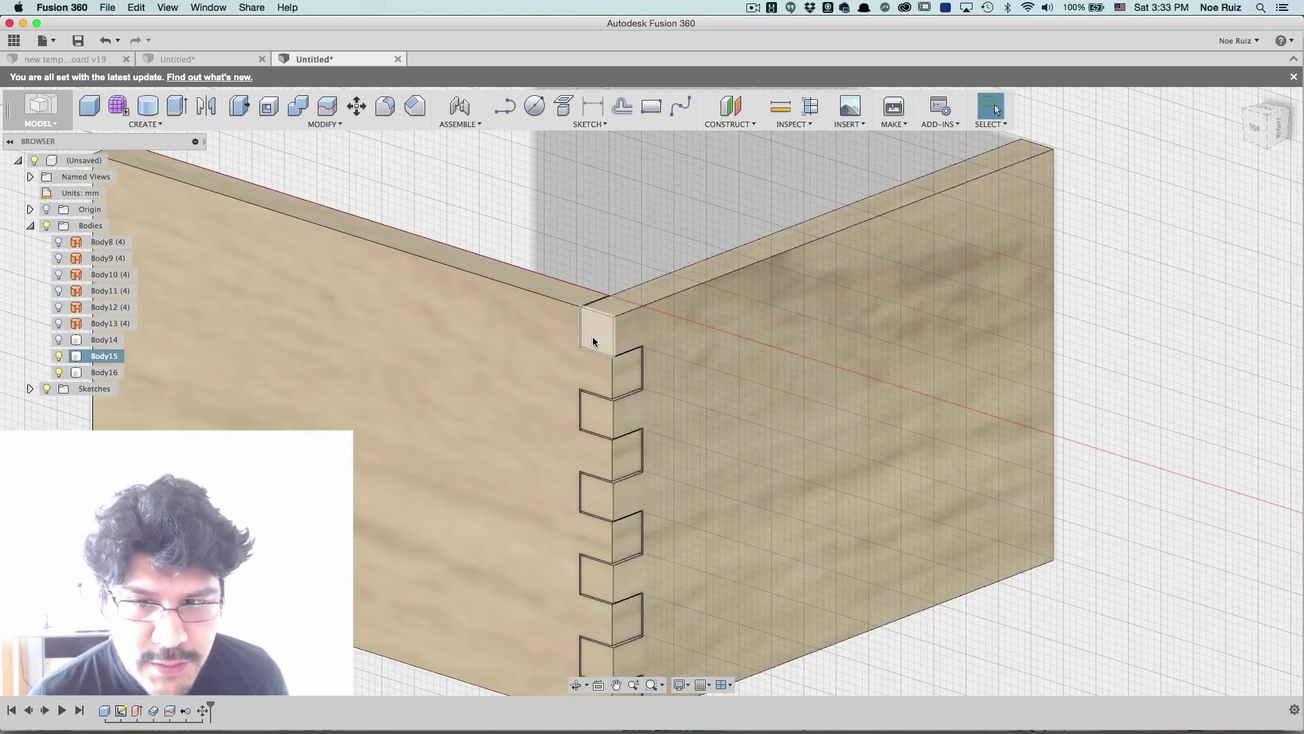
pyautogui.scroll(-2, 607, 353)
pyautogui.scroll(3, 598, 360)
pyautogui.scroll(-4, 585, 291)
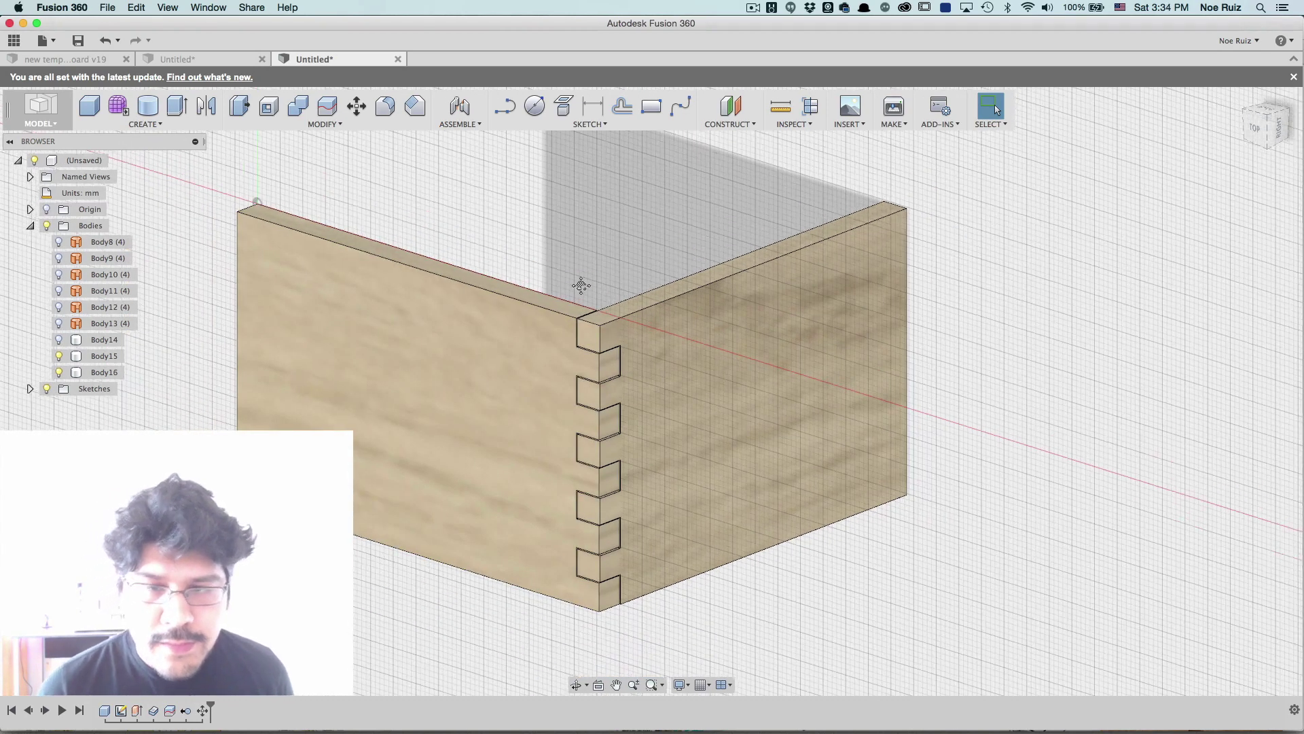